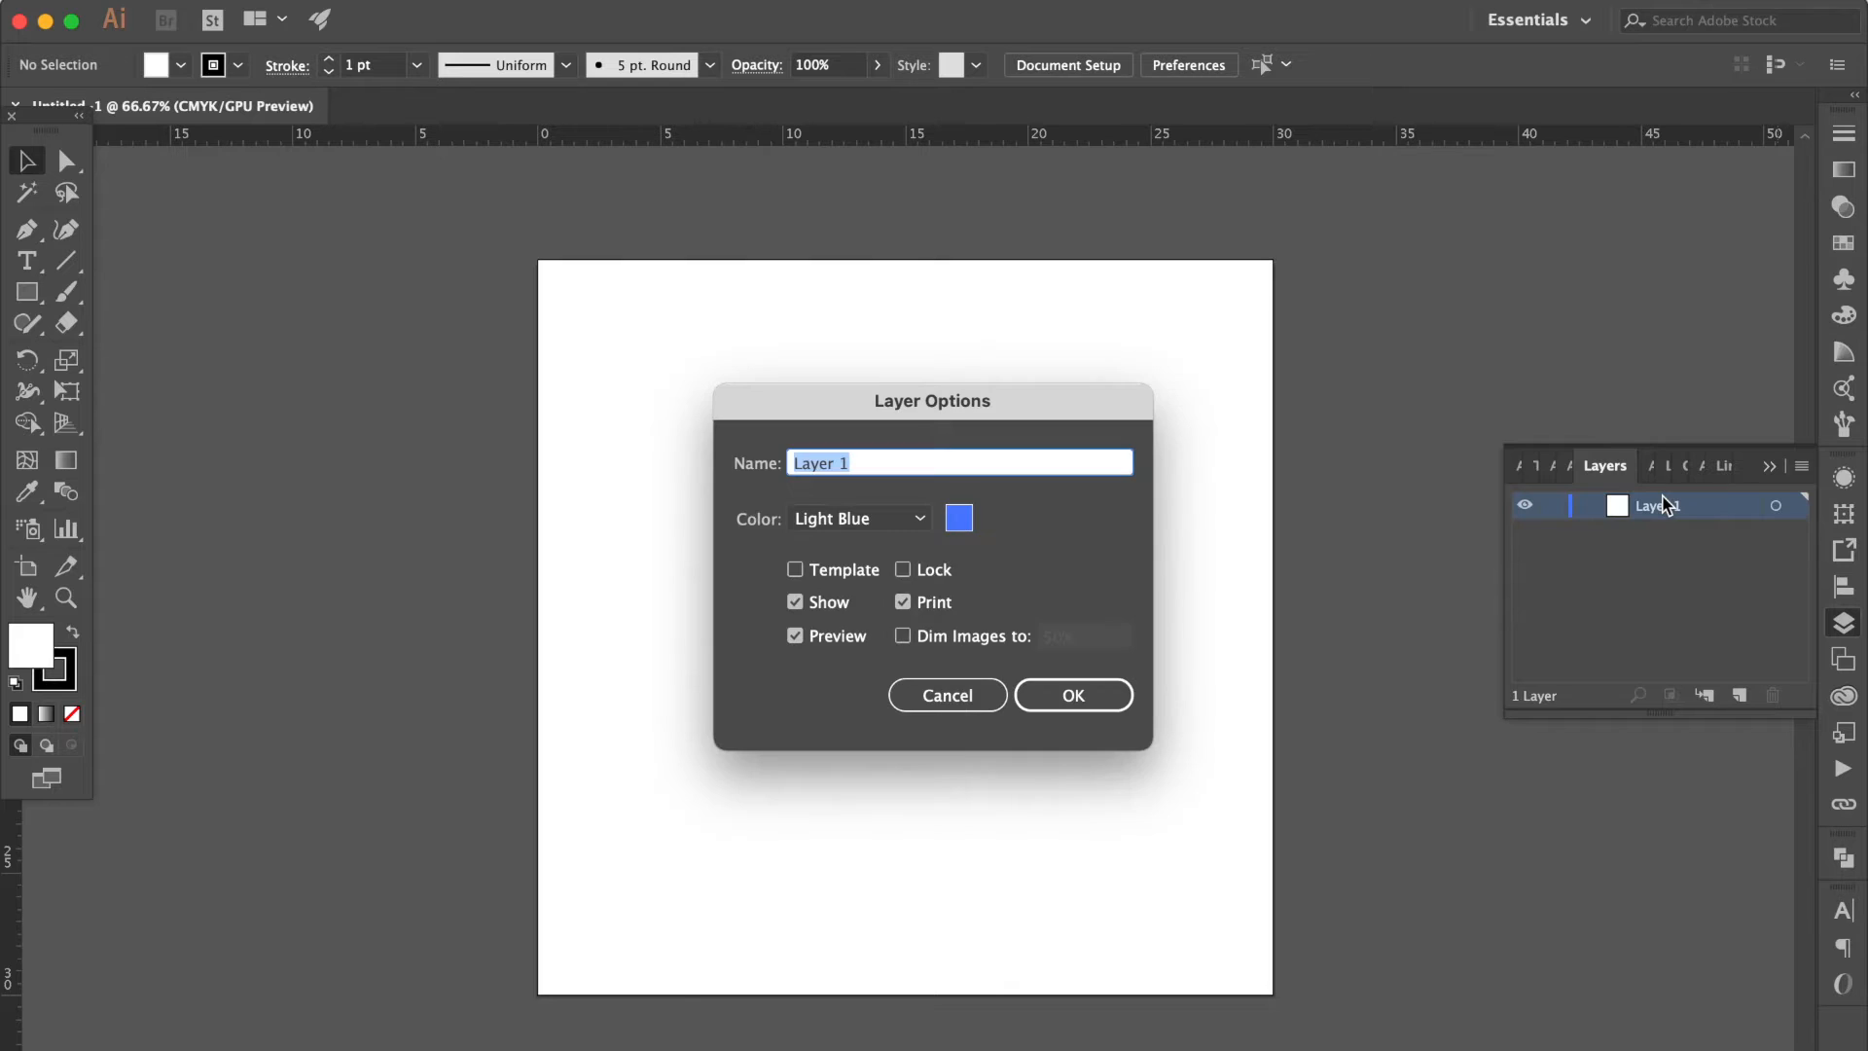
Rename the document's only layer as BG.
{"action": "type", "text": "BG"}
{"action": "key", "text": "Return"}
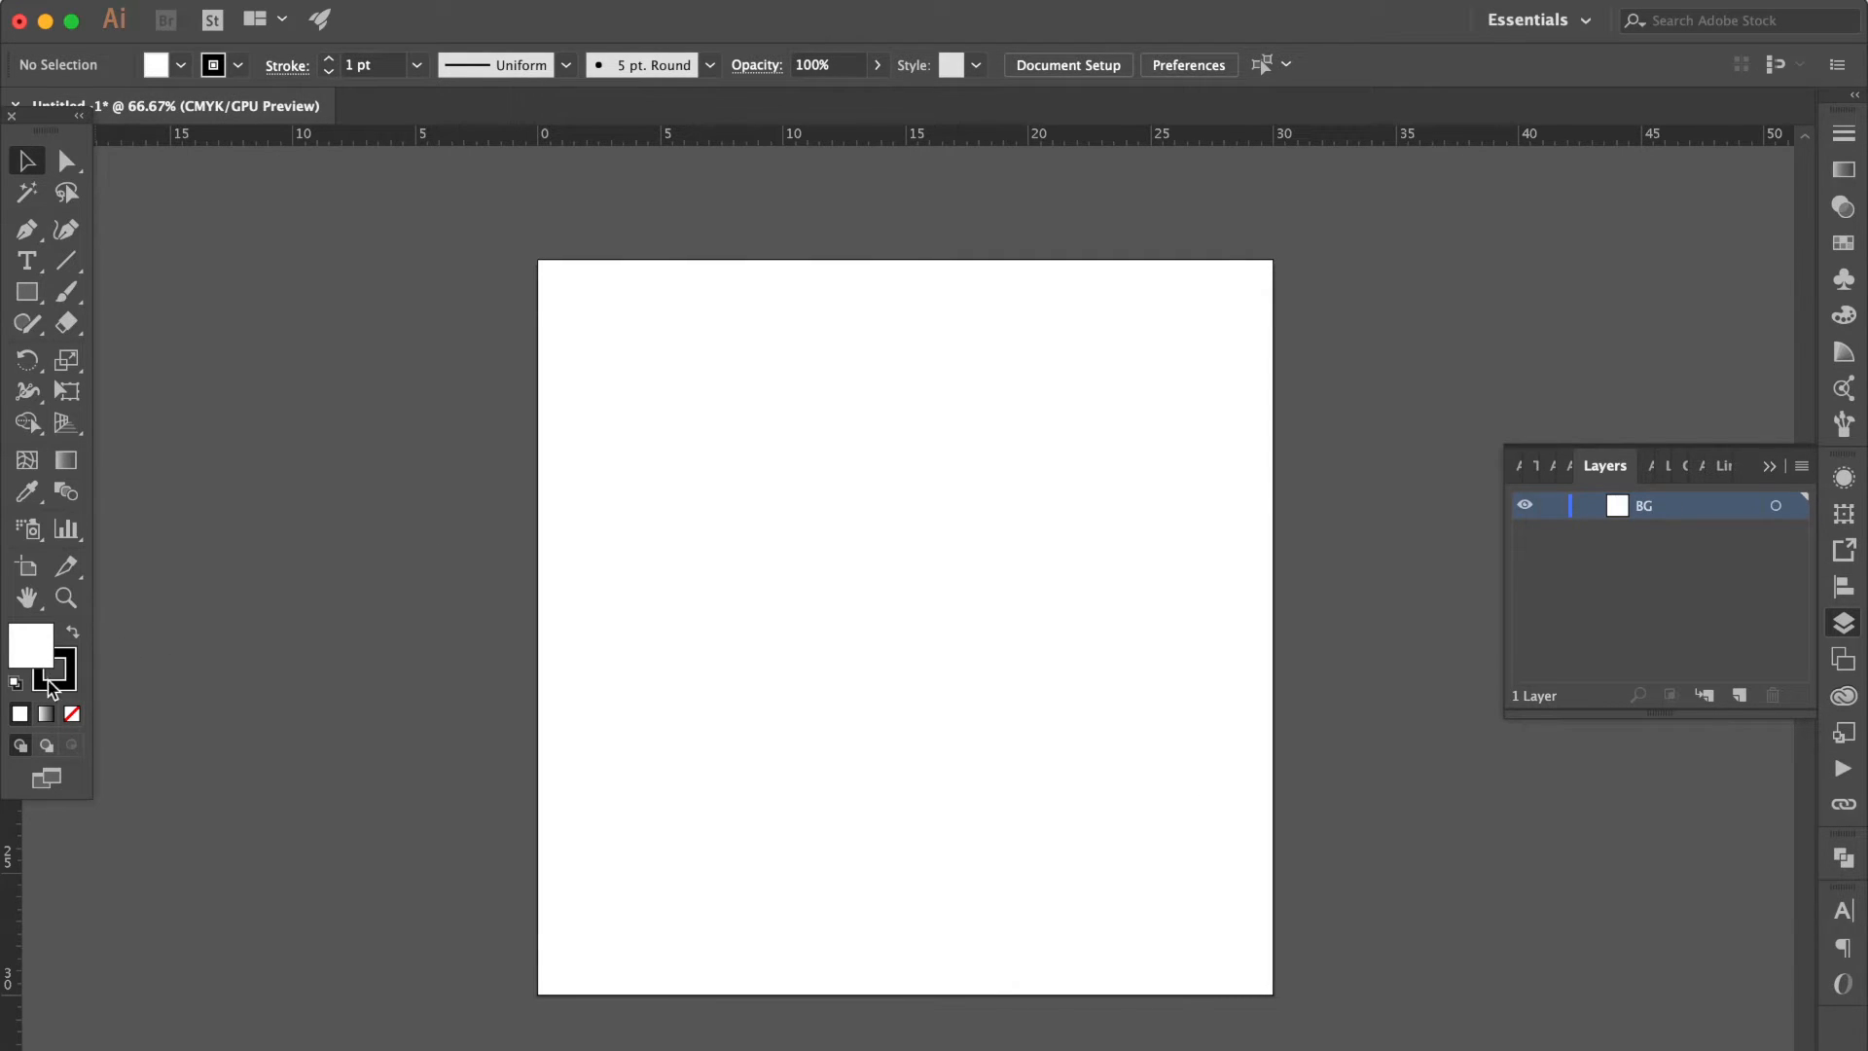
Draw a rectangle without stroke slightly larger than the artboard and fill it with the yellow swatch C=0 M=10 Y=95 K=0.
{"action": "left_click", "coordinate": [61, 679]}
{"action": "left_click", "coordinate": [72, 713]}
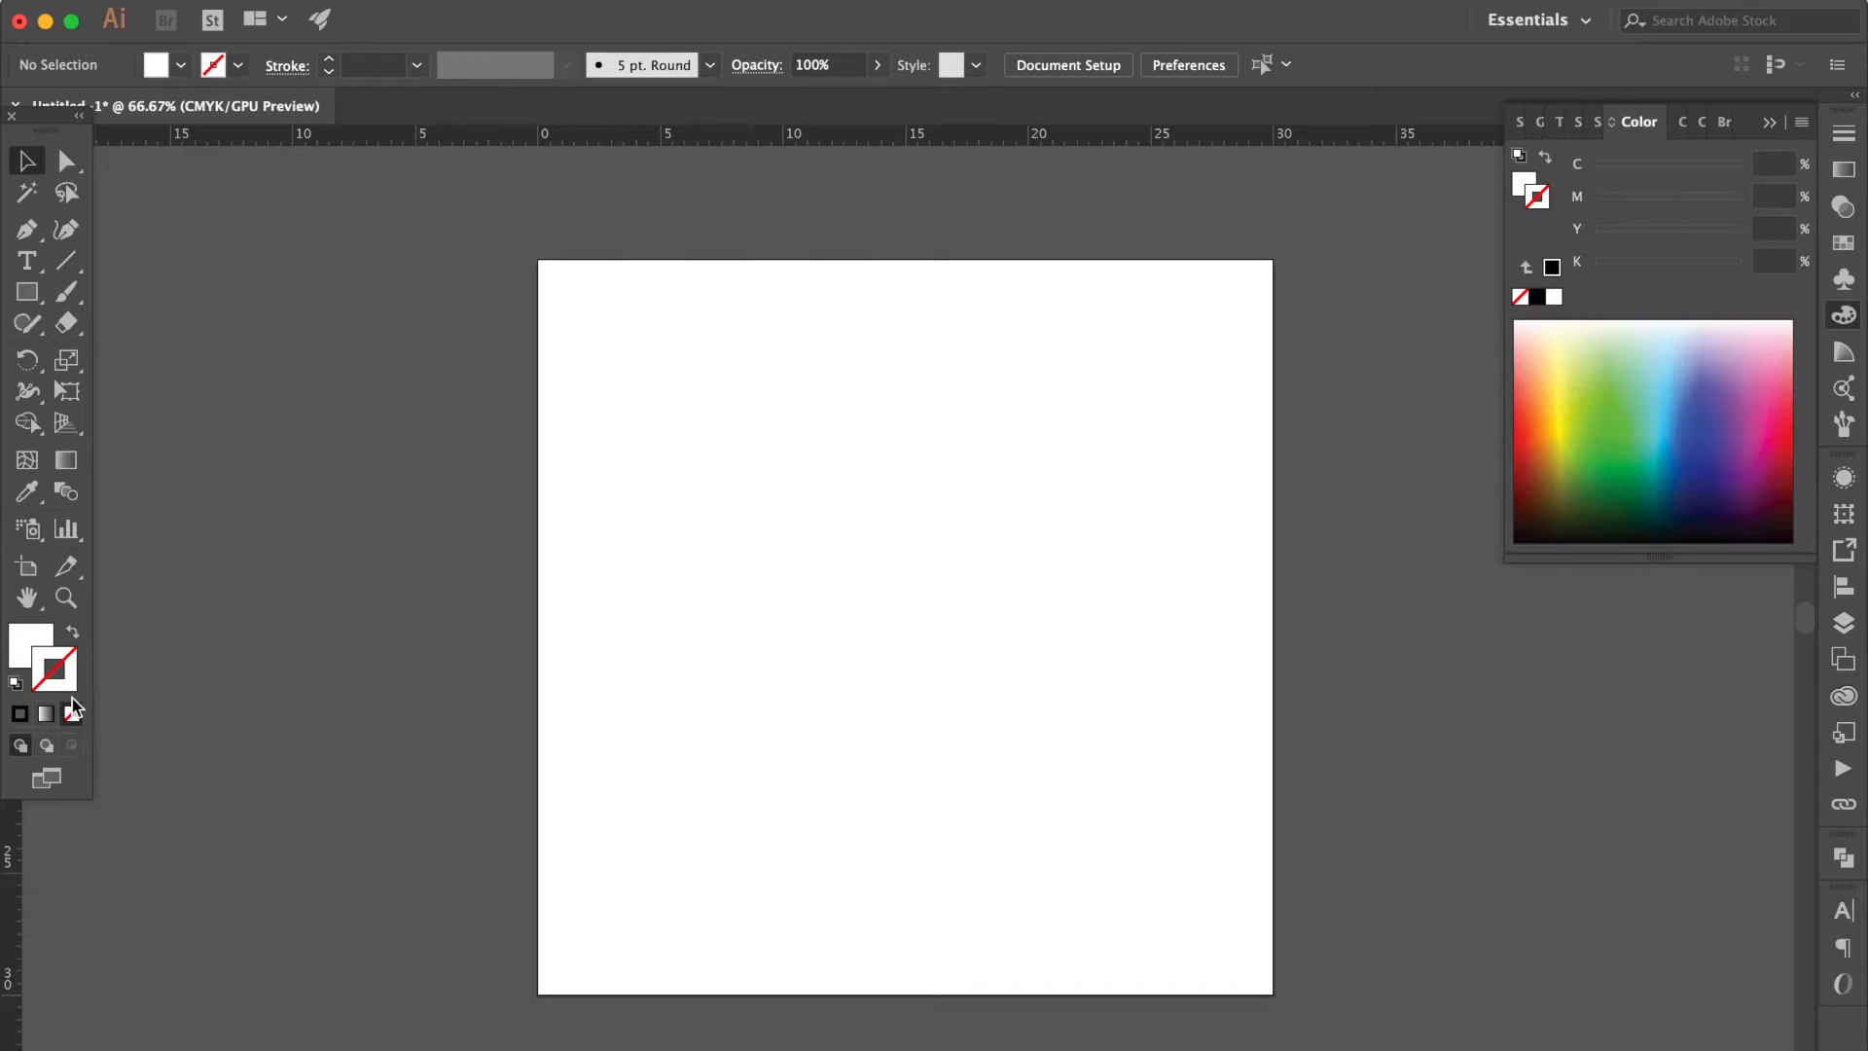
{"action": "left_click", "coordinate": [29, 291]}
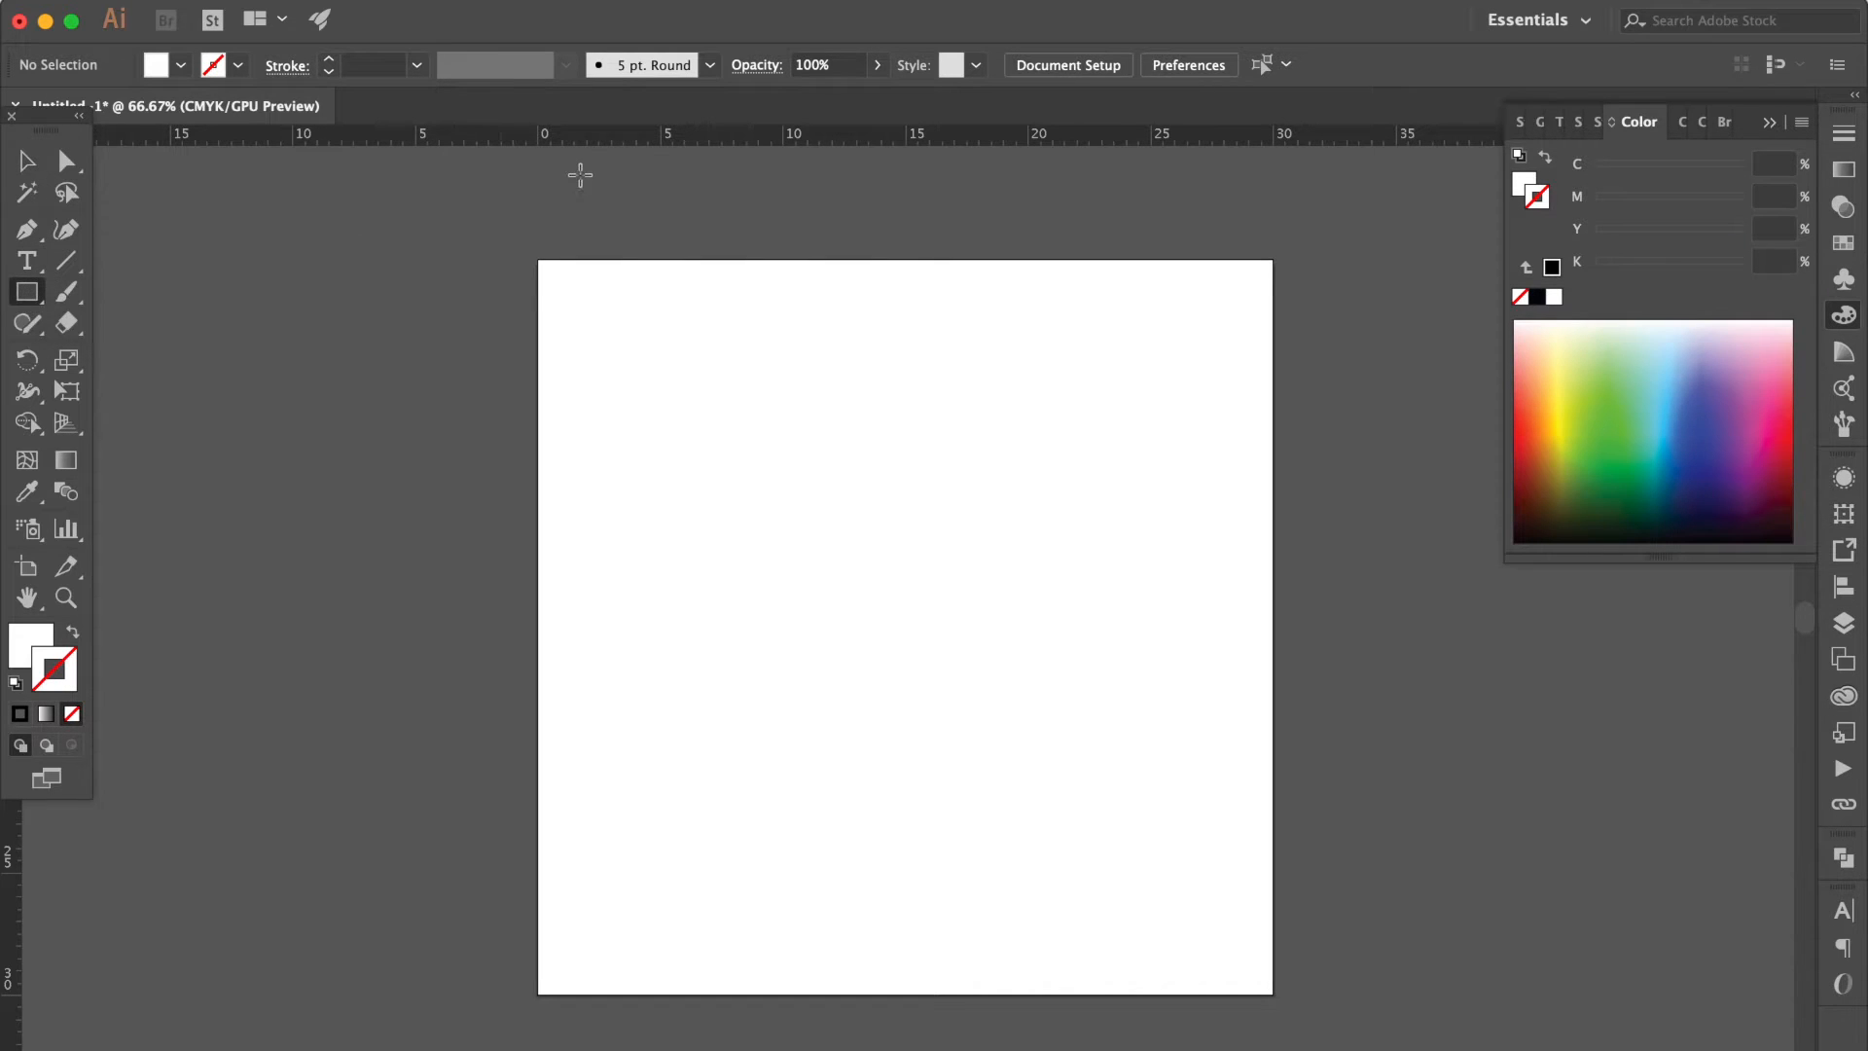
{"action": "left_click_drag", "start_coordinate": [528, 250], "coordinate": [1284, 1005]}
{"action": "left_click", "coordinate": [39, 642]}
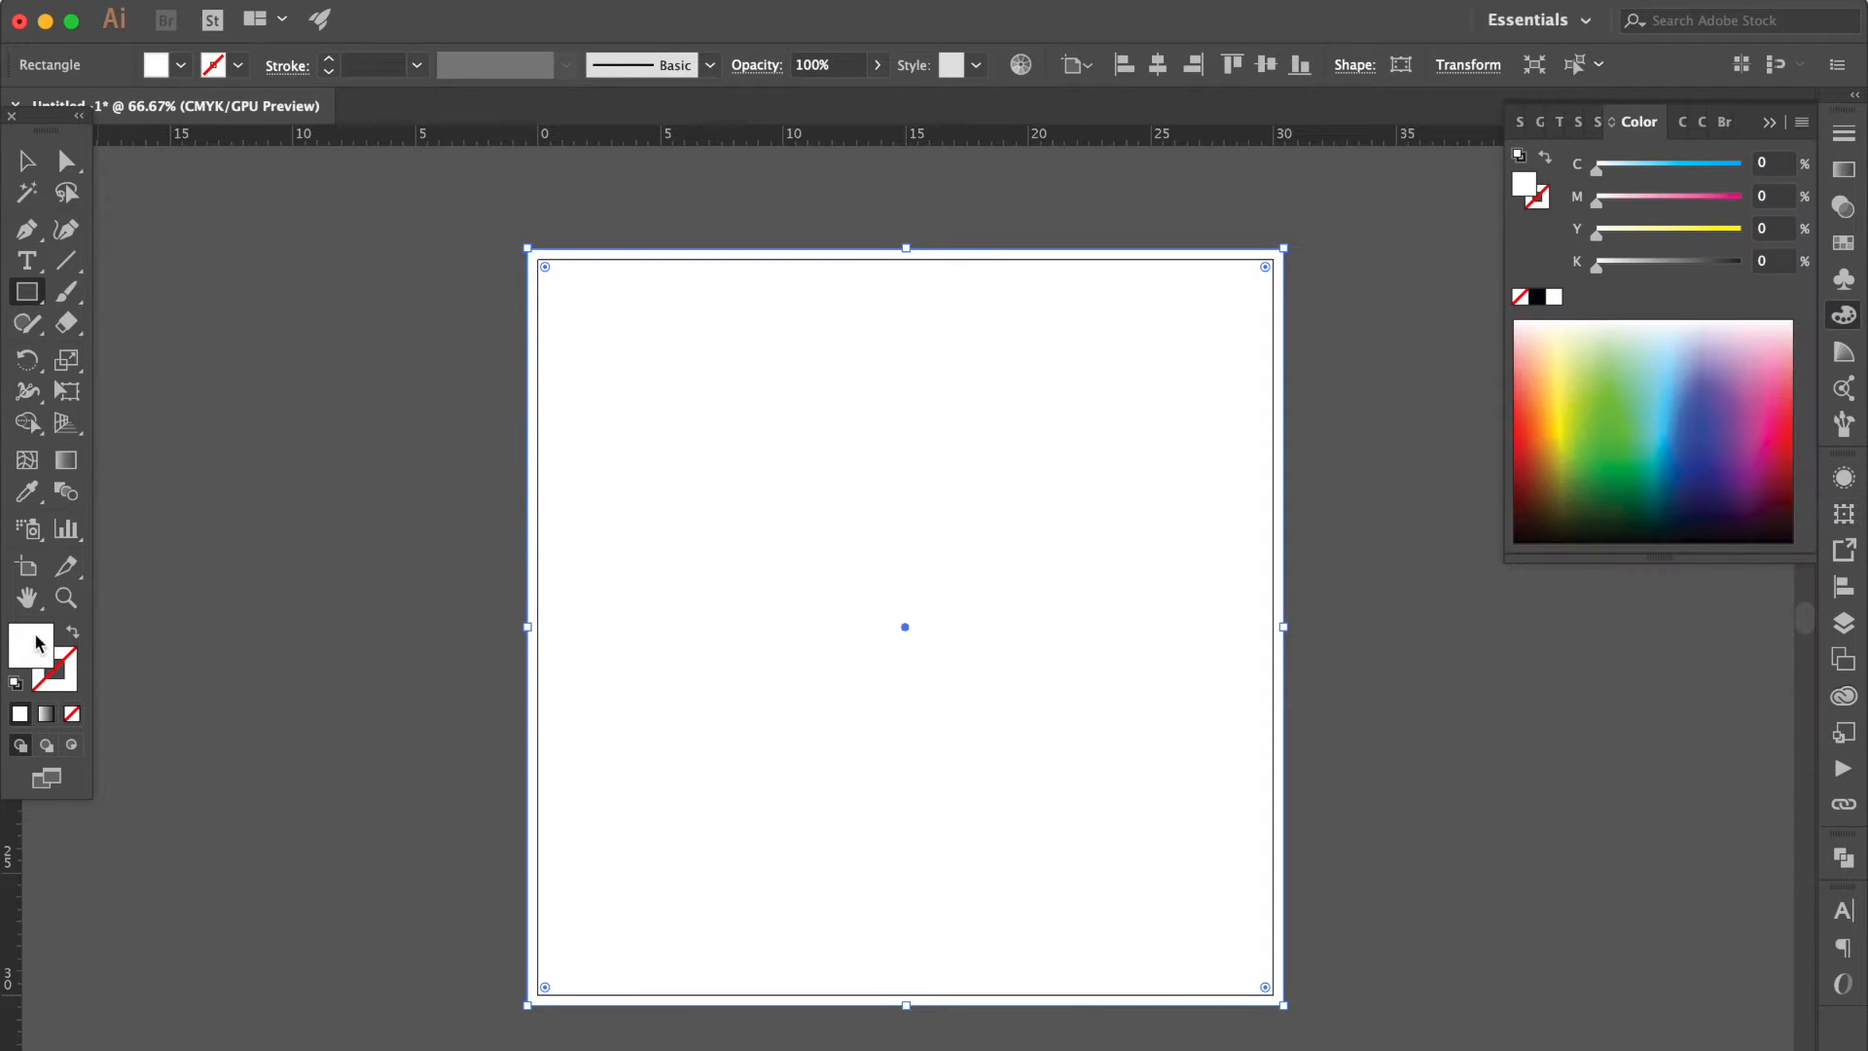
{"action": "left_click", "coordinate": [1841, 244]}
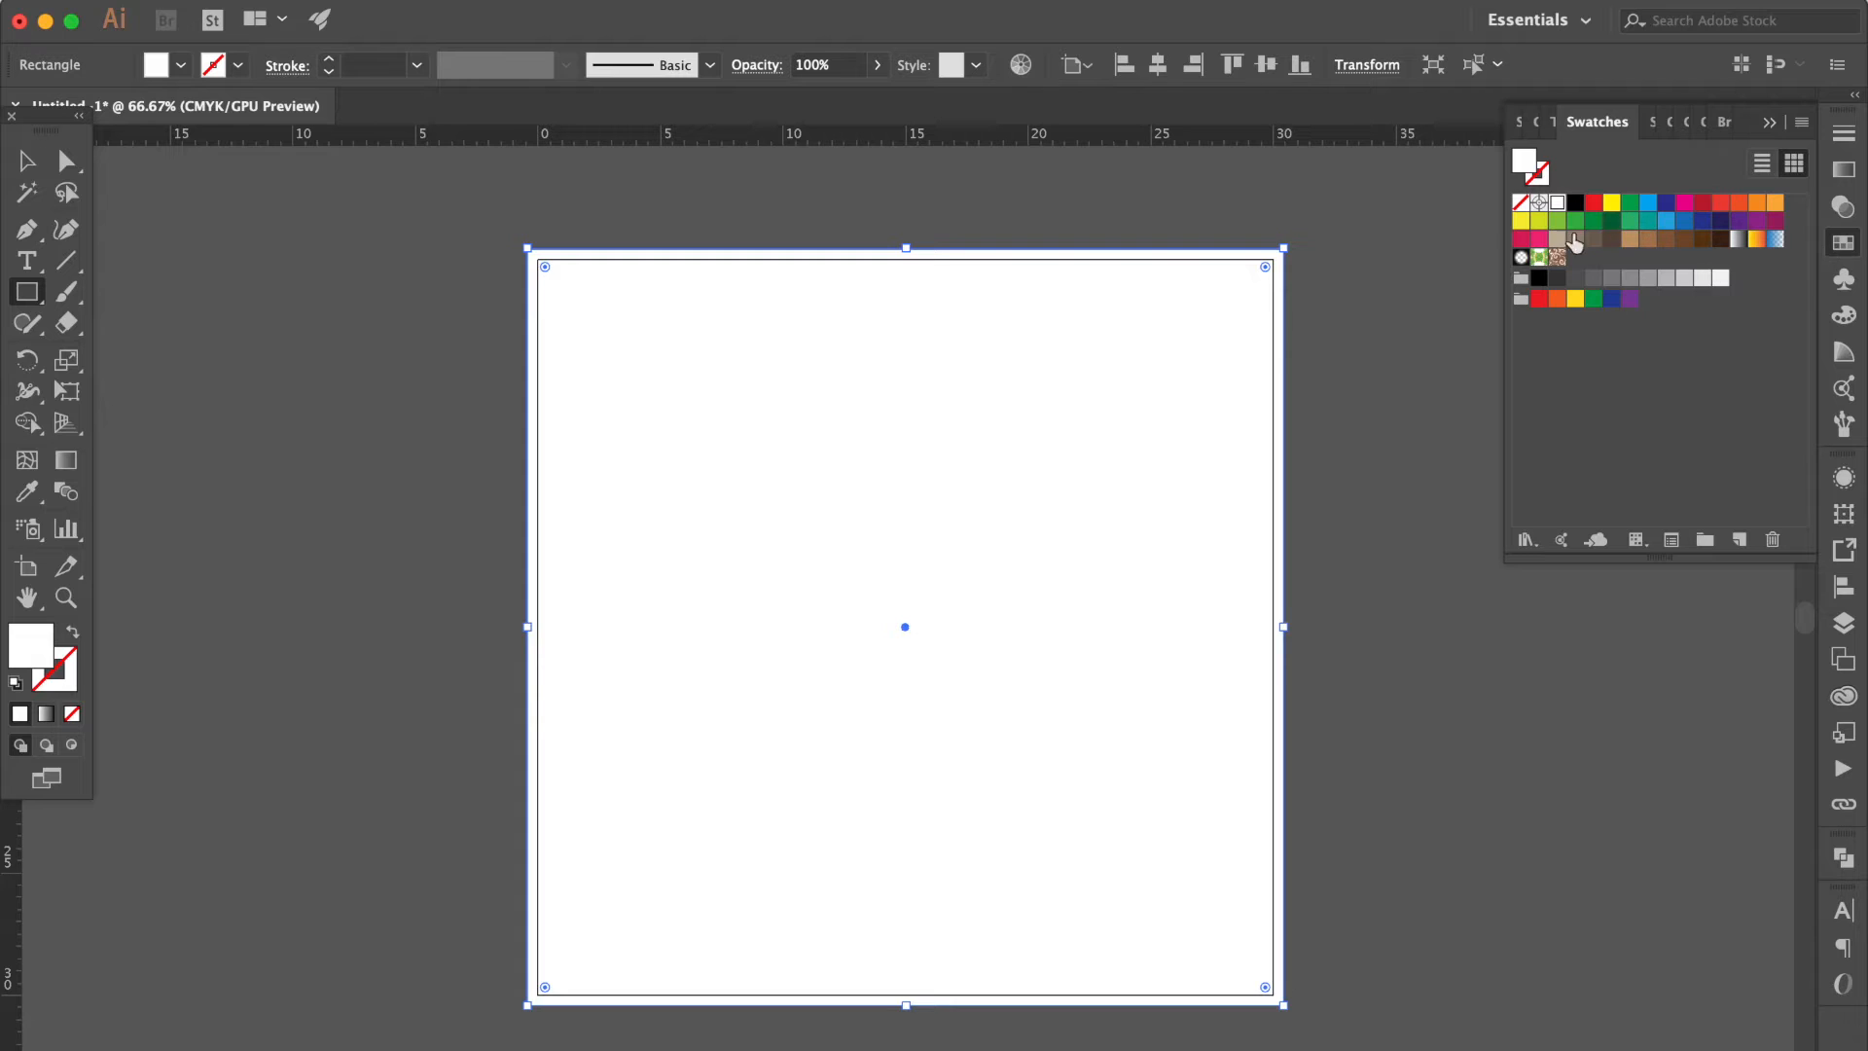
{"action": "left_click", "coordinate": [1576, 300]}
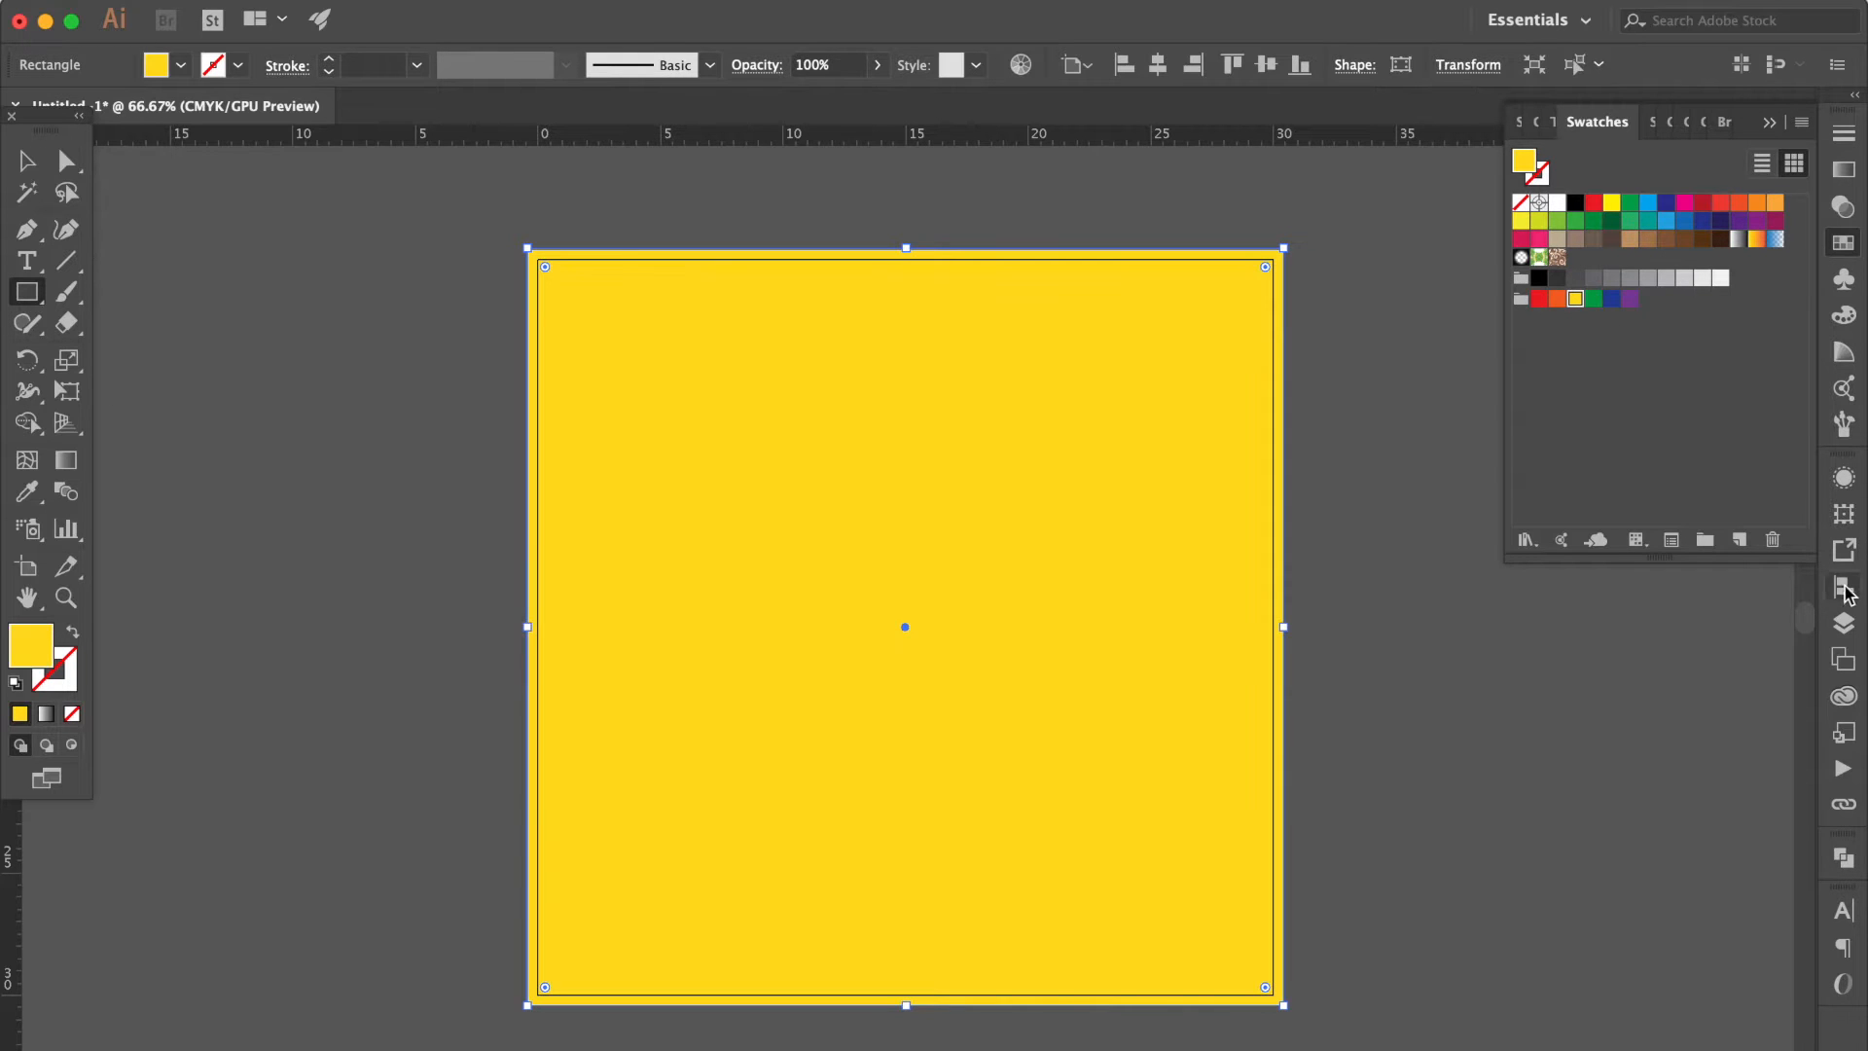
Lock the BG layer and create a new layer above it with the default name.
{"action": "left_click", "coordinate": [1842, 623]}
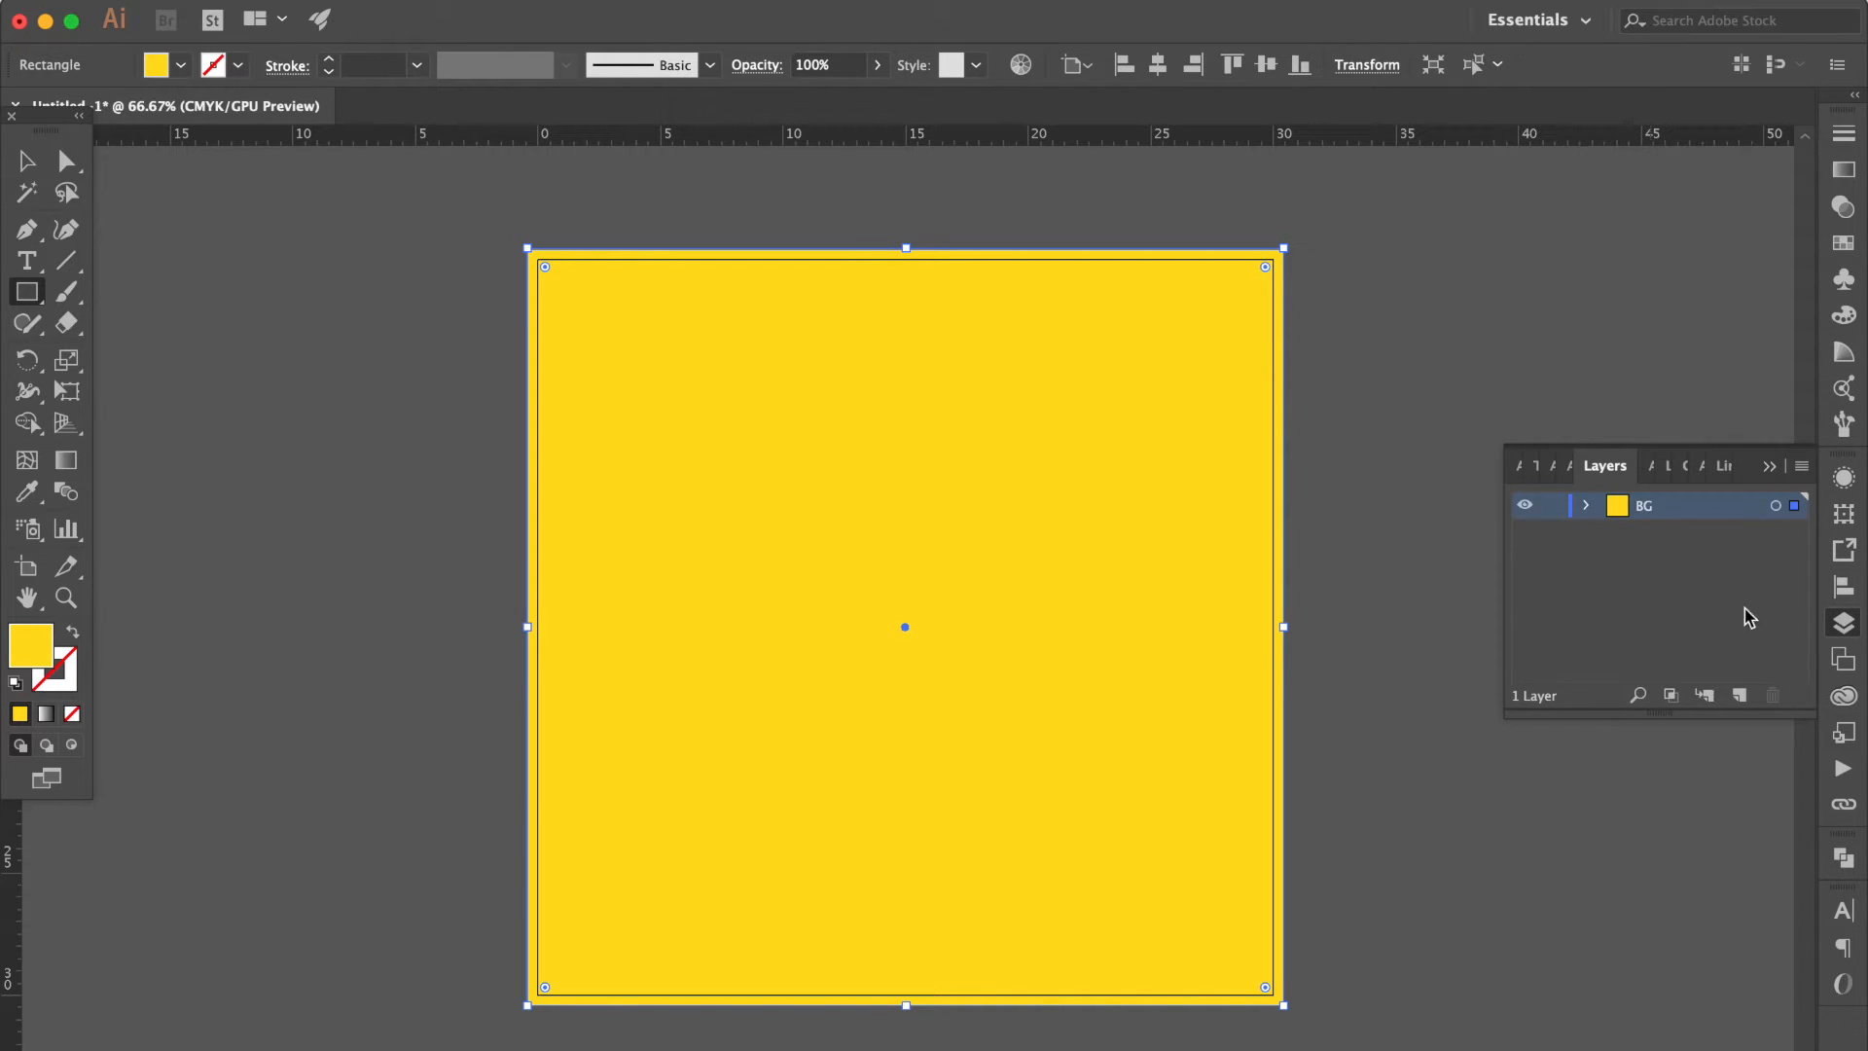
{"action": "left_click", "coordinate": [1553, 506]}
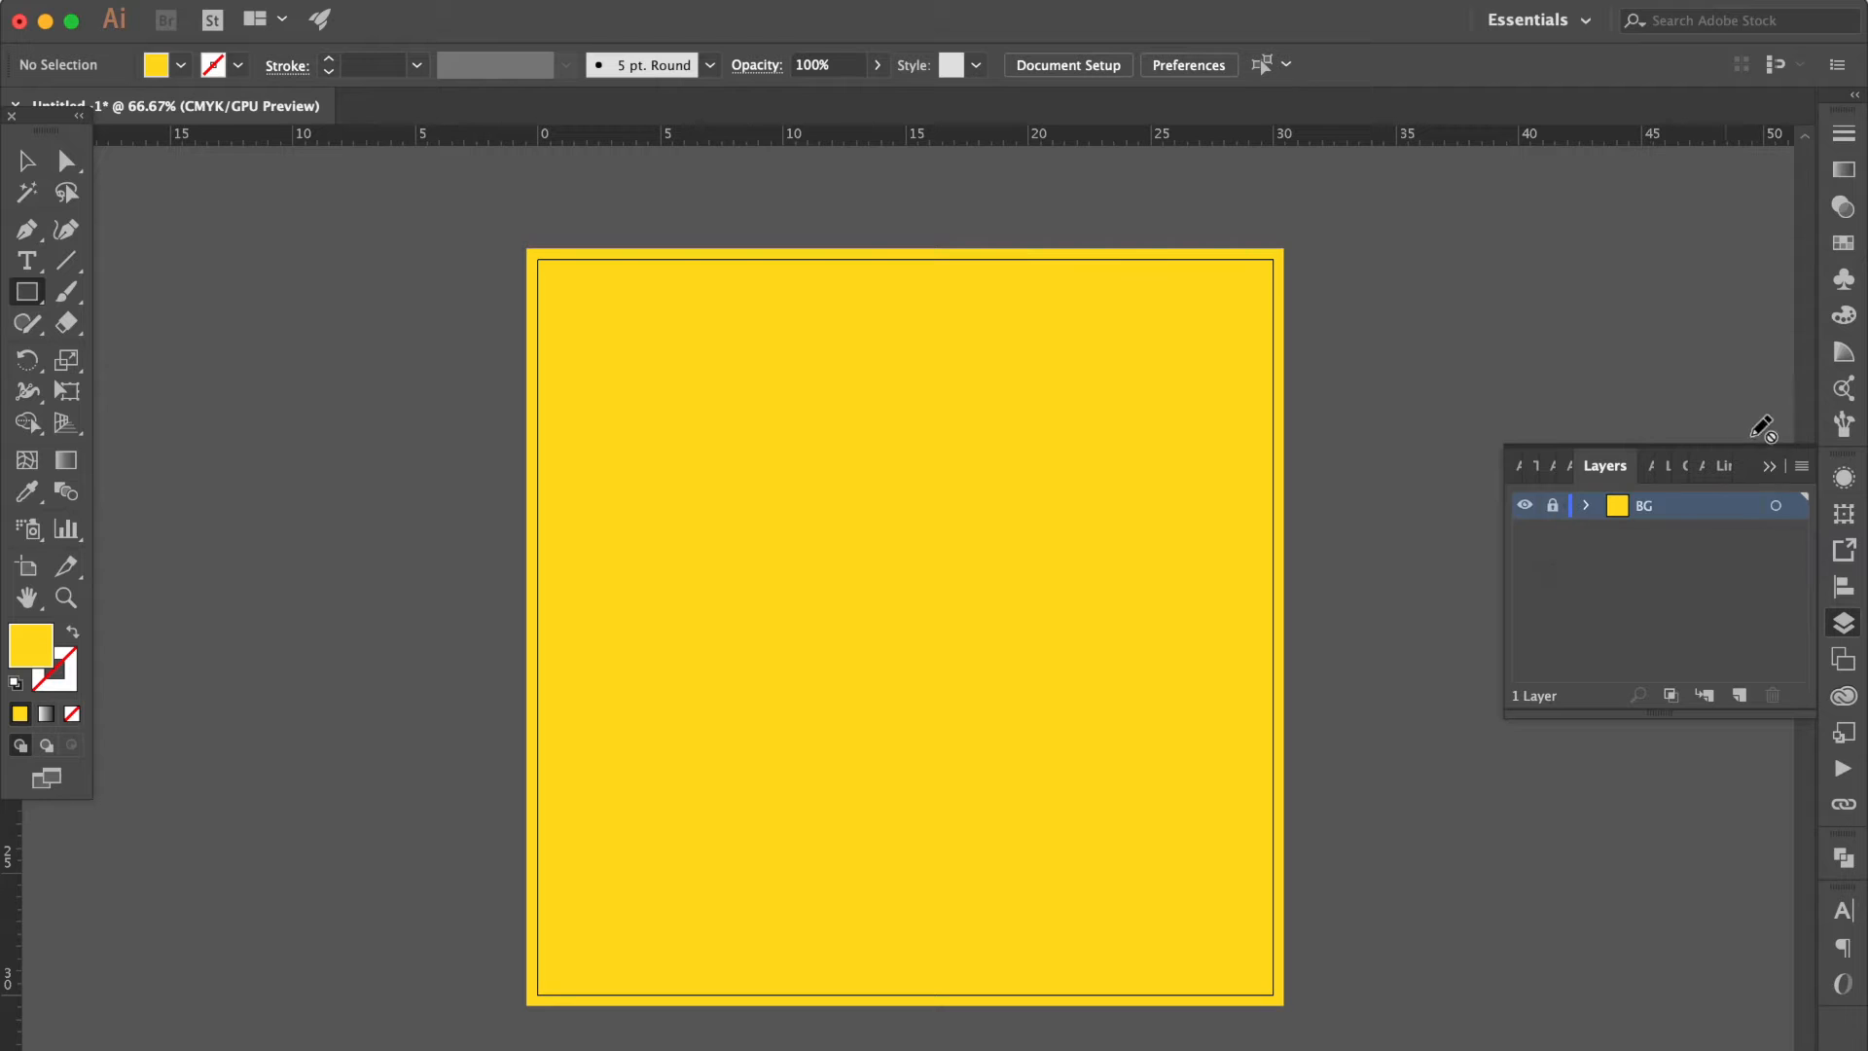
{"action": "left_click", "coordinate": [1801, 467]}
{"action": "left_click", "coordinate": [1636, 417]}
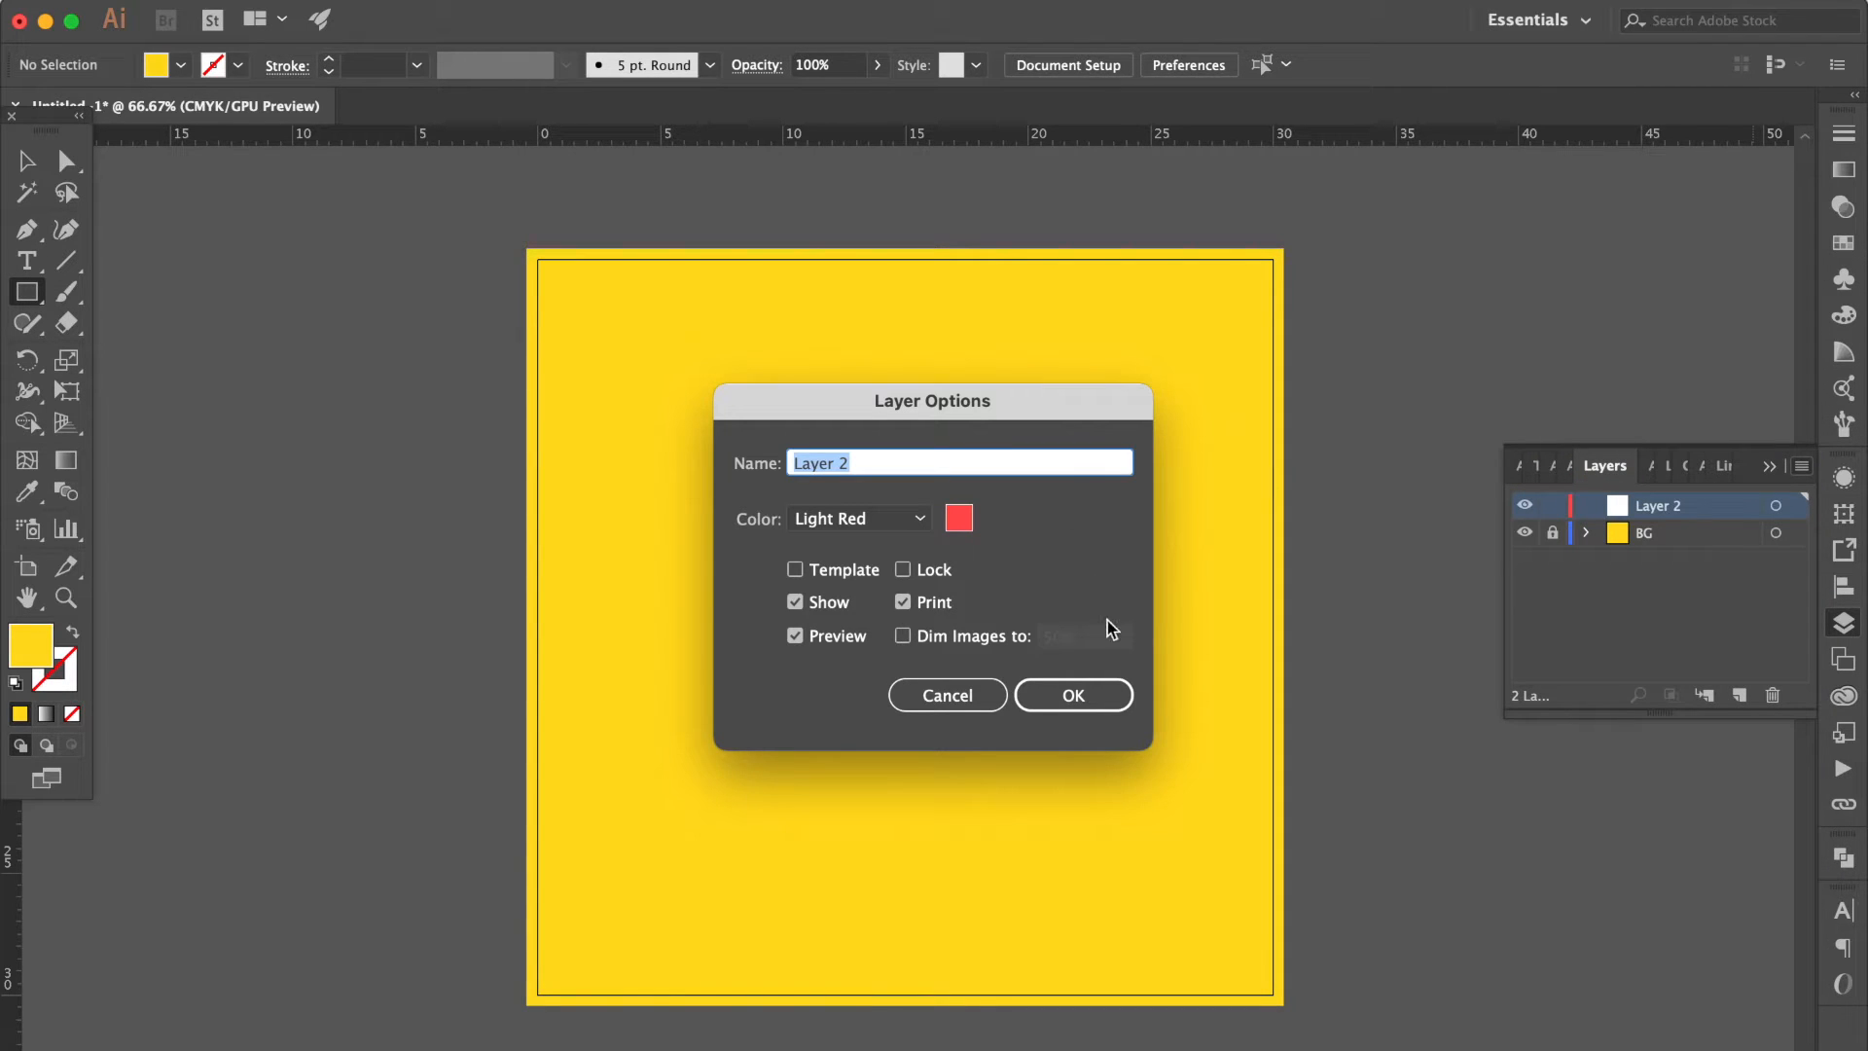
{"action": "key", "text": "Return"}
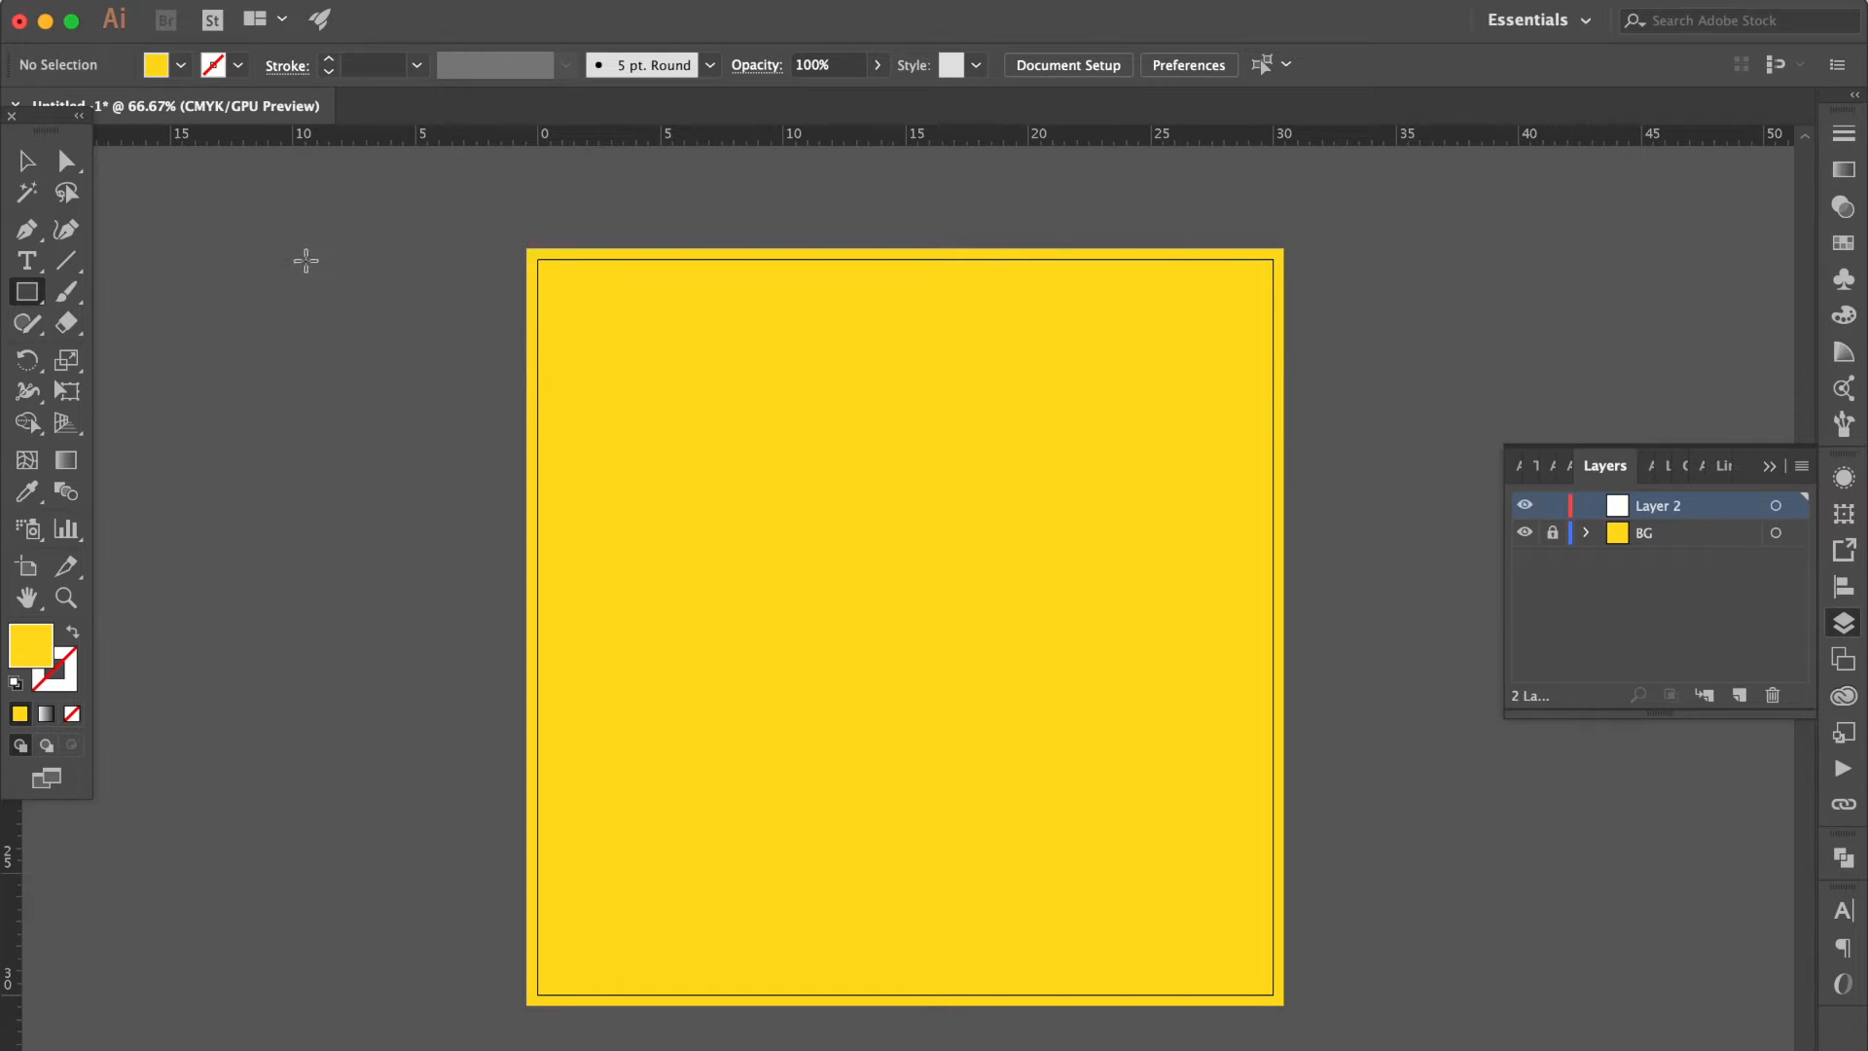
Add the text BAD MOOD EVERY MORNING with one word per line, sized to about 90 pt on the yellow background.
{"action": "left_click", "coordinate": [27, 263]}
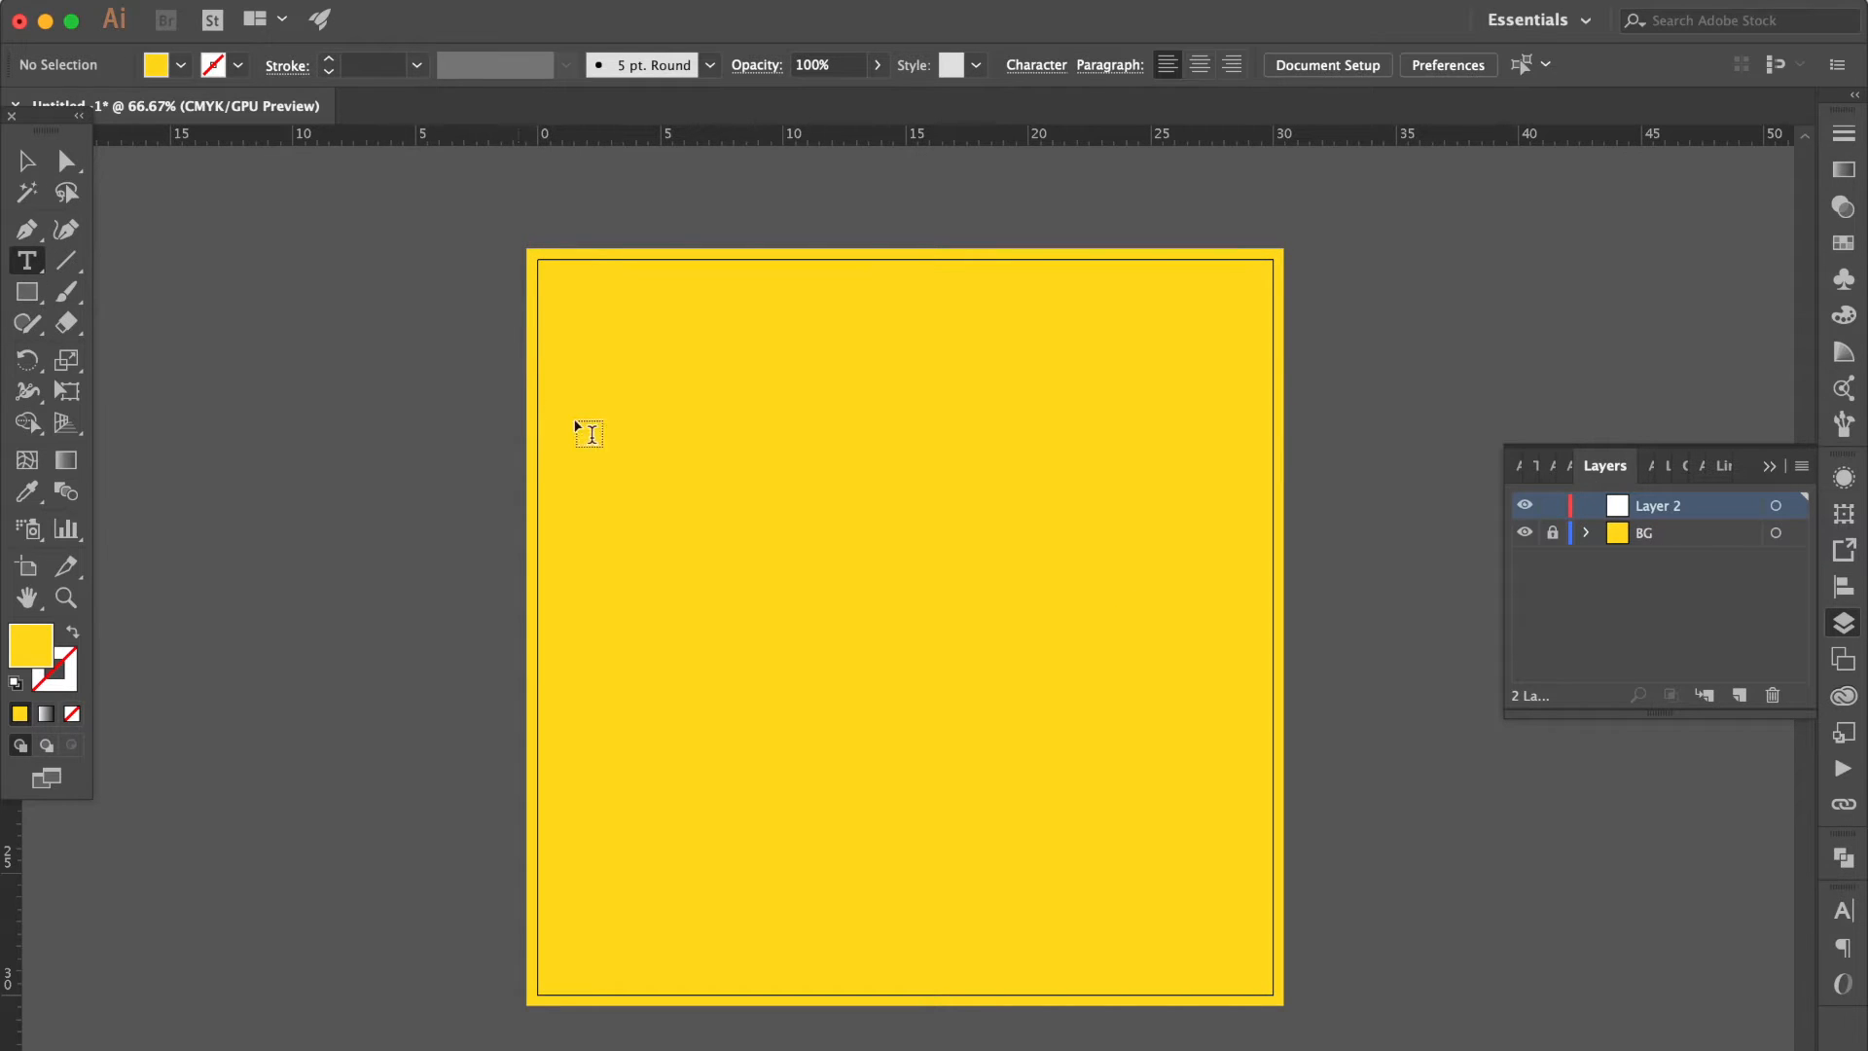
{"action": "left_click", "coordinate": [624, 429]}
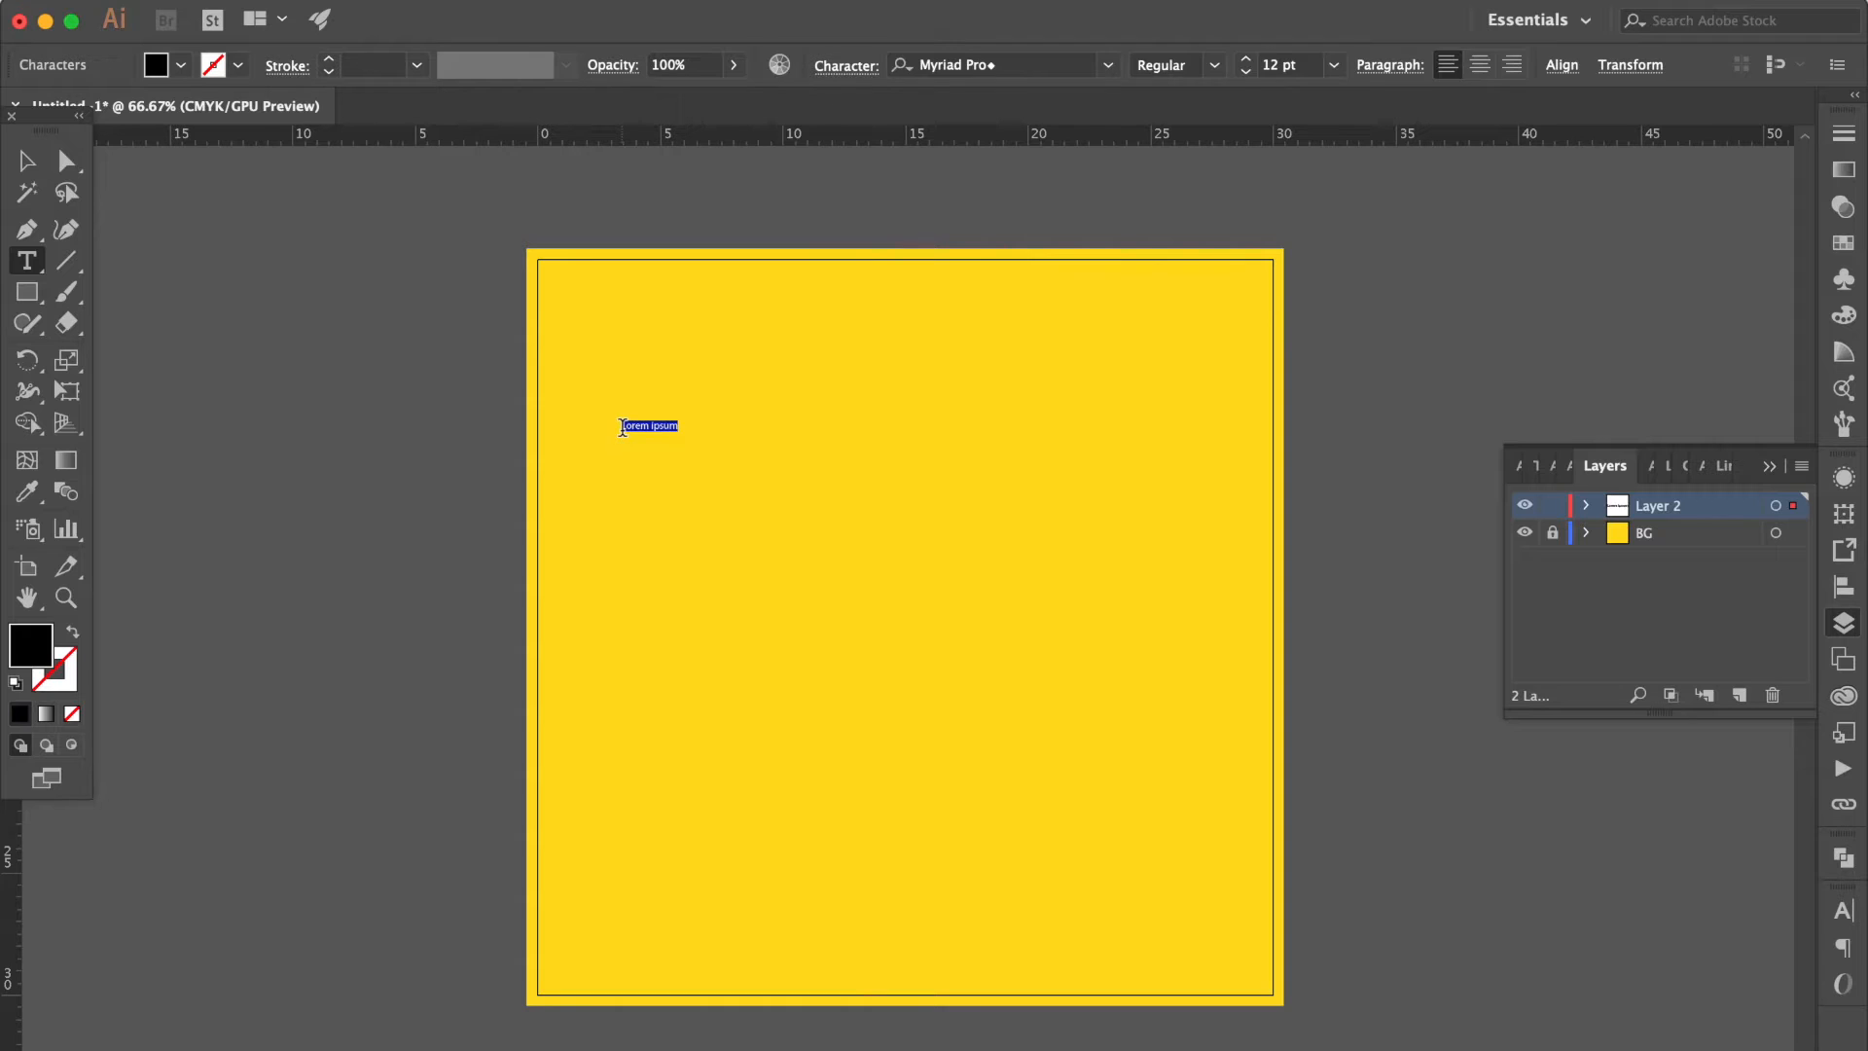
{"action": "key", "text": "BackSpace"}
{"action": "key", "text": "Escape"}
{"action": "left_click_drag", "start_coordinate": [698, 459], "coordinate": [1170, 737]}
{"action": "double_click", "coordinate": [845, 645]}
{"action": "key", "text": "Return"}
{"action": "key", "text": "Escape"}
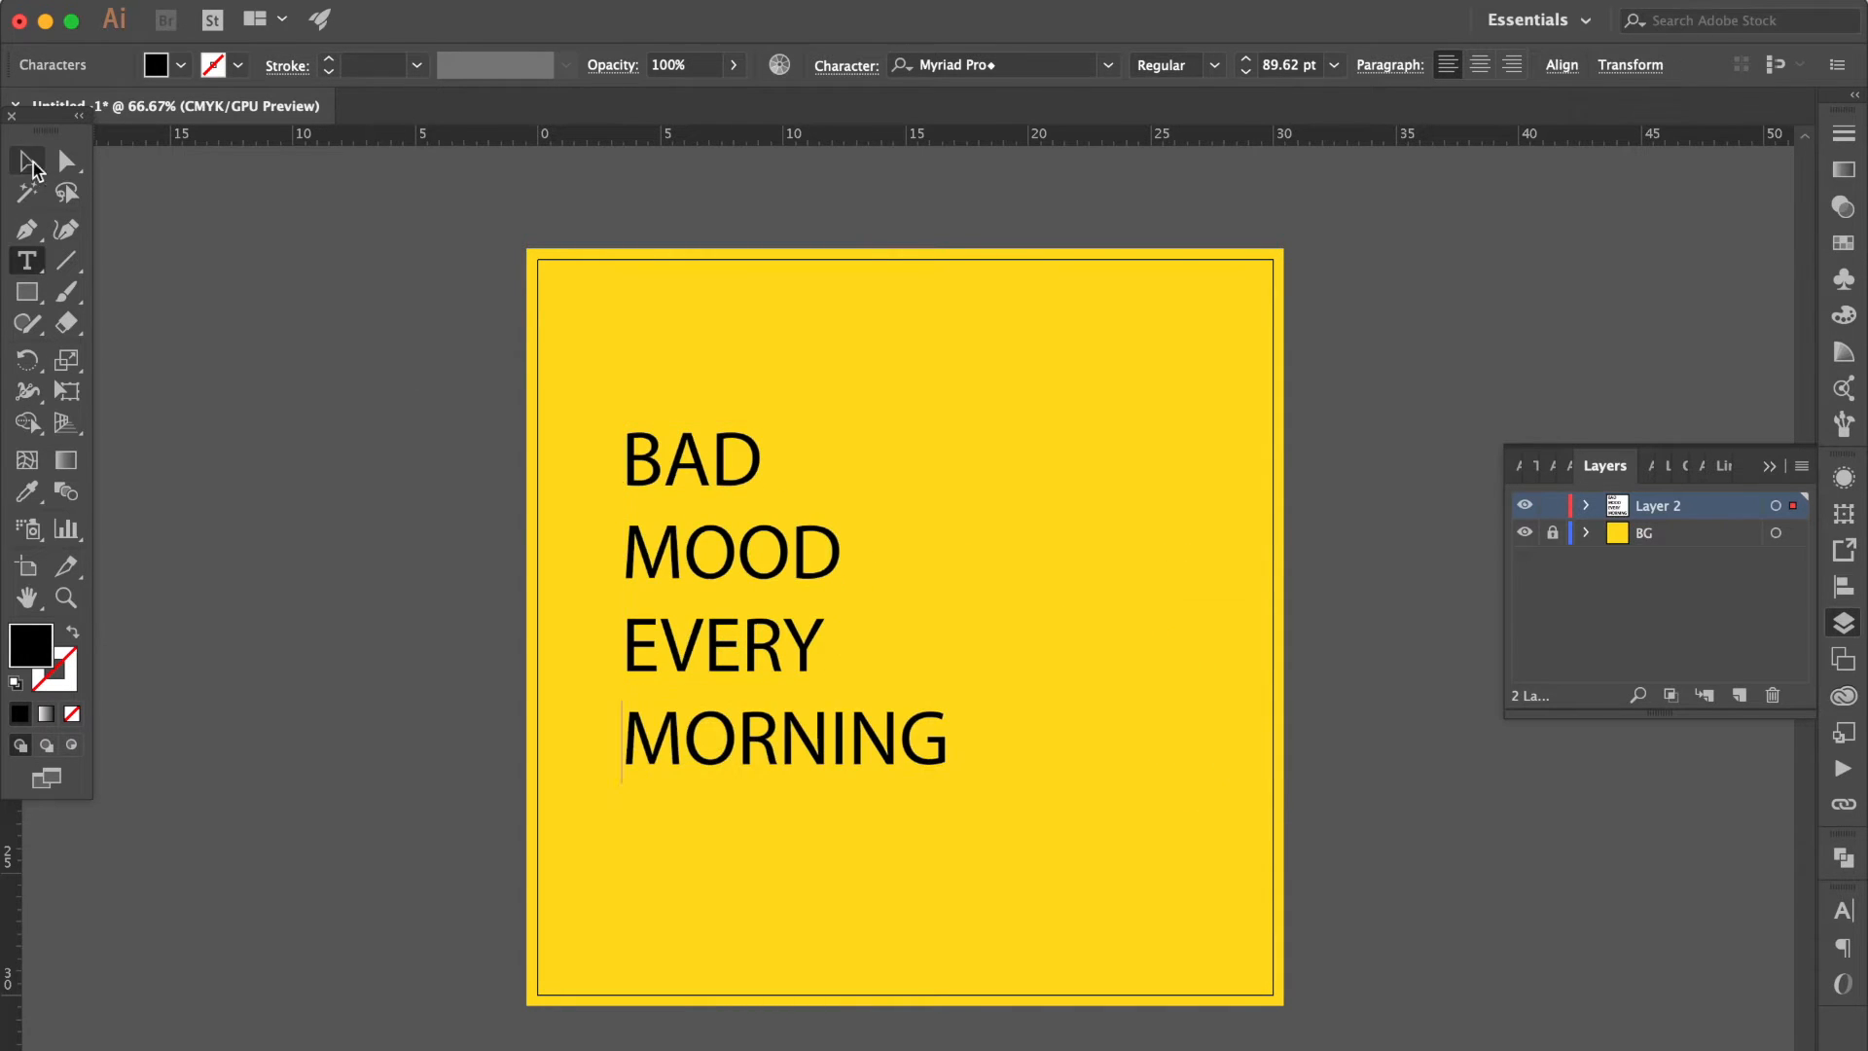
Set the text in Roboto Bold and scale it up to about 123 pt.
{"action": "left_click", "coordinate": [1109, 65]}
{"action": "scroll", "coordinate": [1089, 352], "scroll_direction": "up", "scroll_amount": 5}
{"action": "scroll", "coordinate": [1091, 360], "scroll_direction": "up", "scroll_amount": 2}
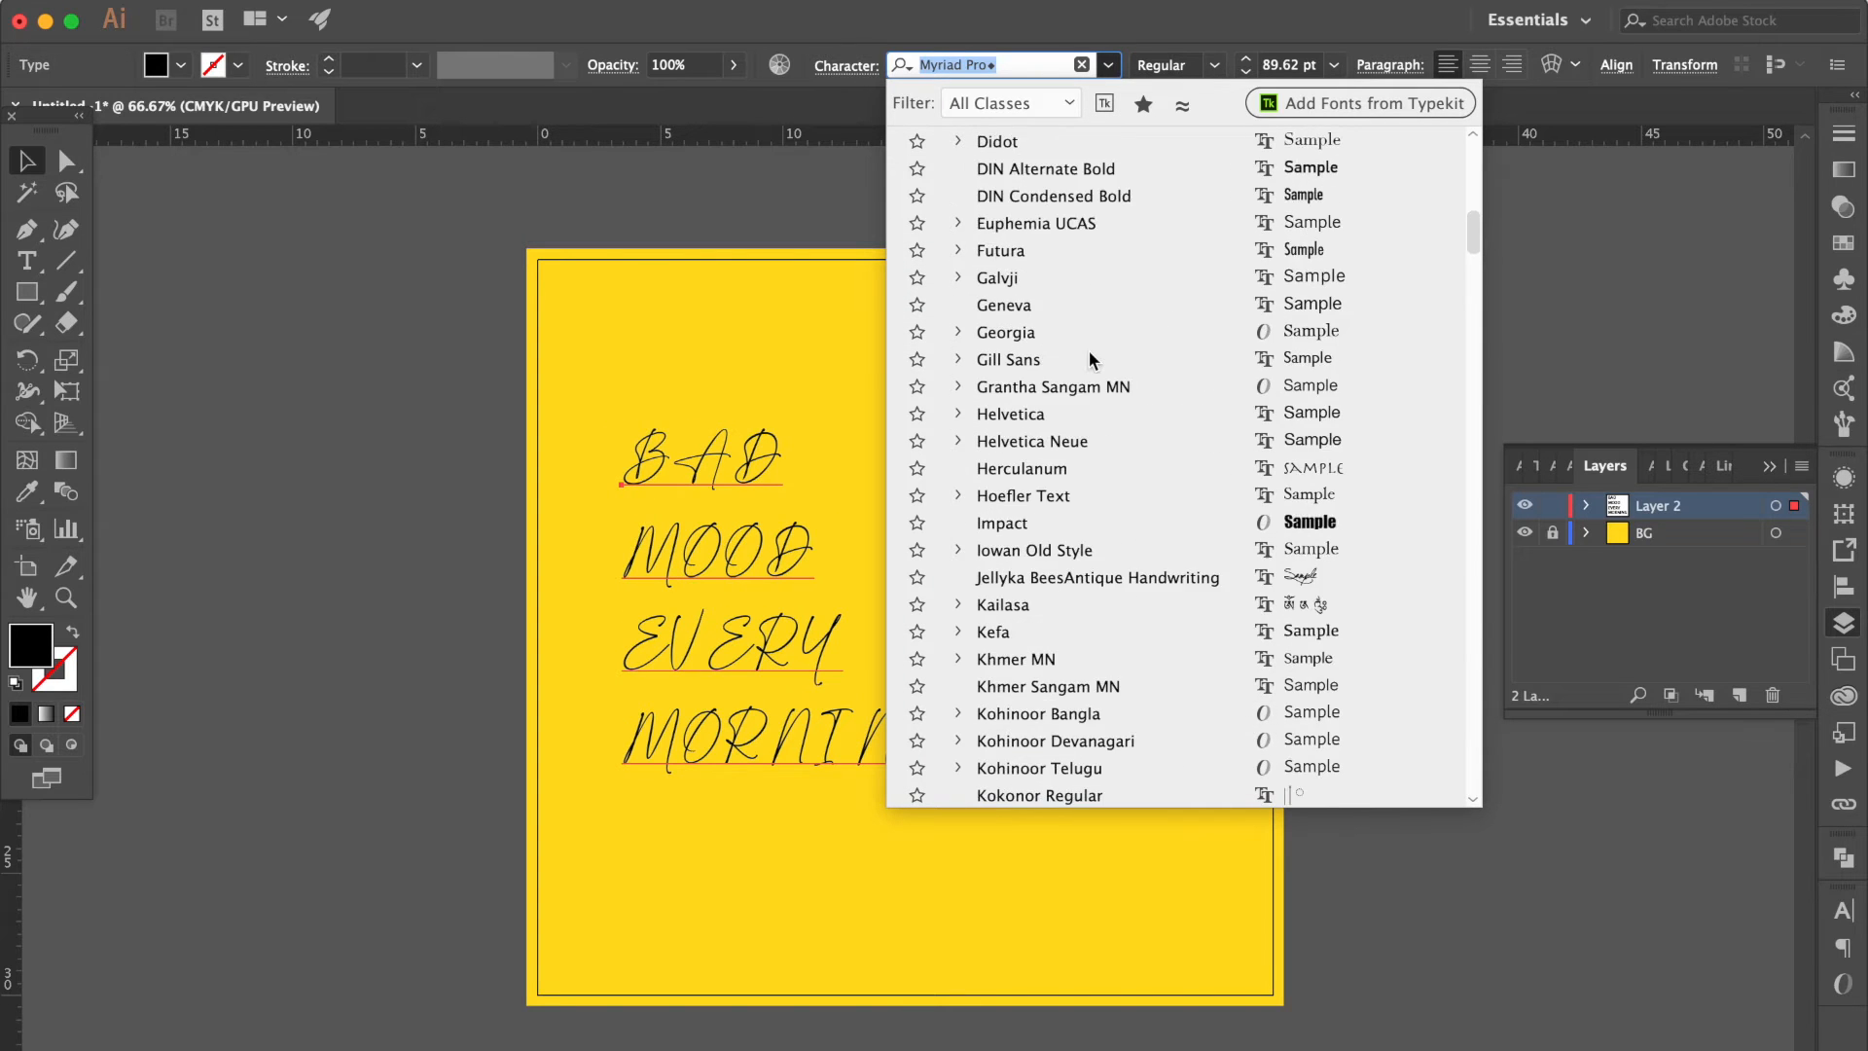
{"action": "scroll", "coordinate": [1092, 360], "scroll_direction": "down", "scroll_amount": 20}
{"action": "scroll", "coordinate": [1089, 360], "scroll_direction": "down", "scroll_amount": 1}
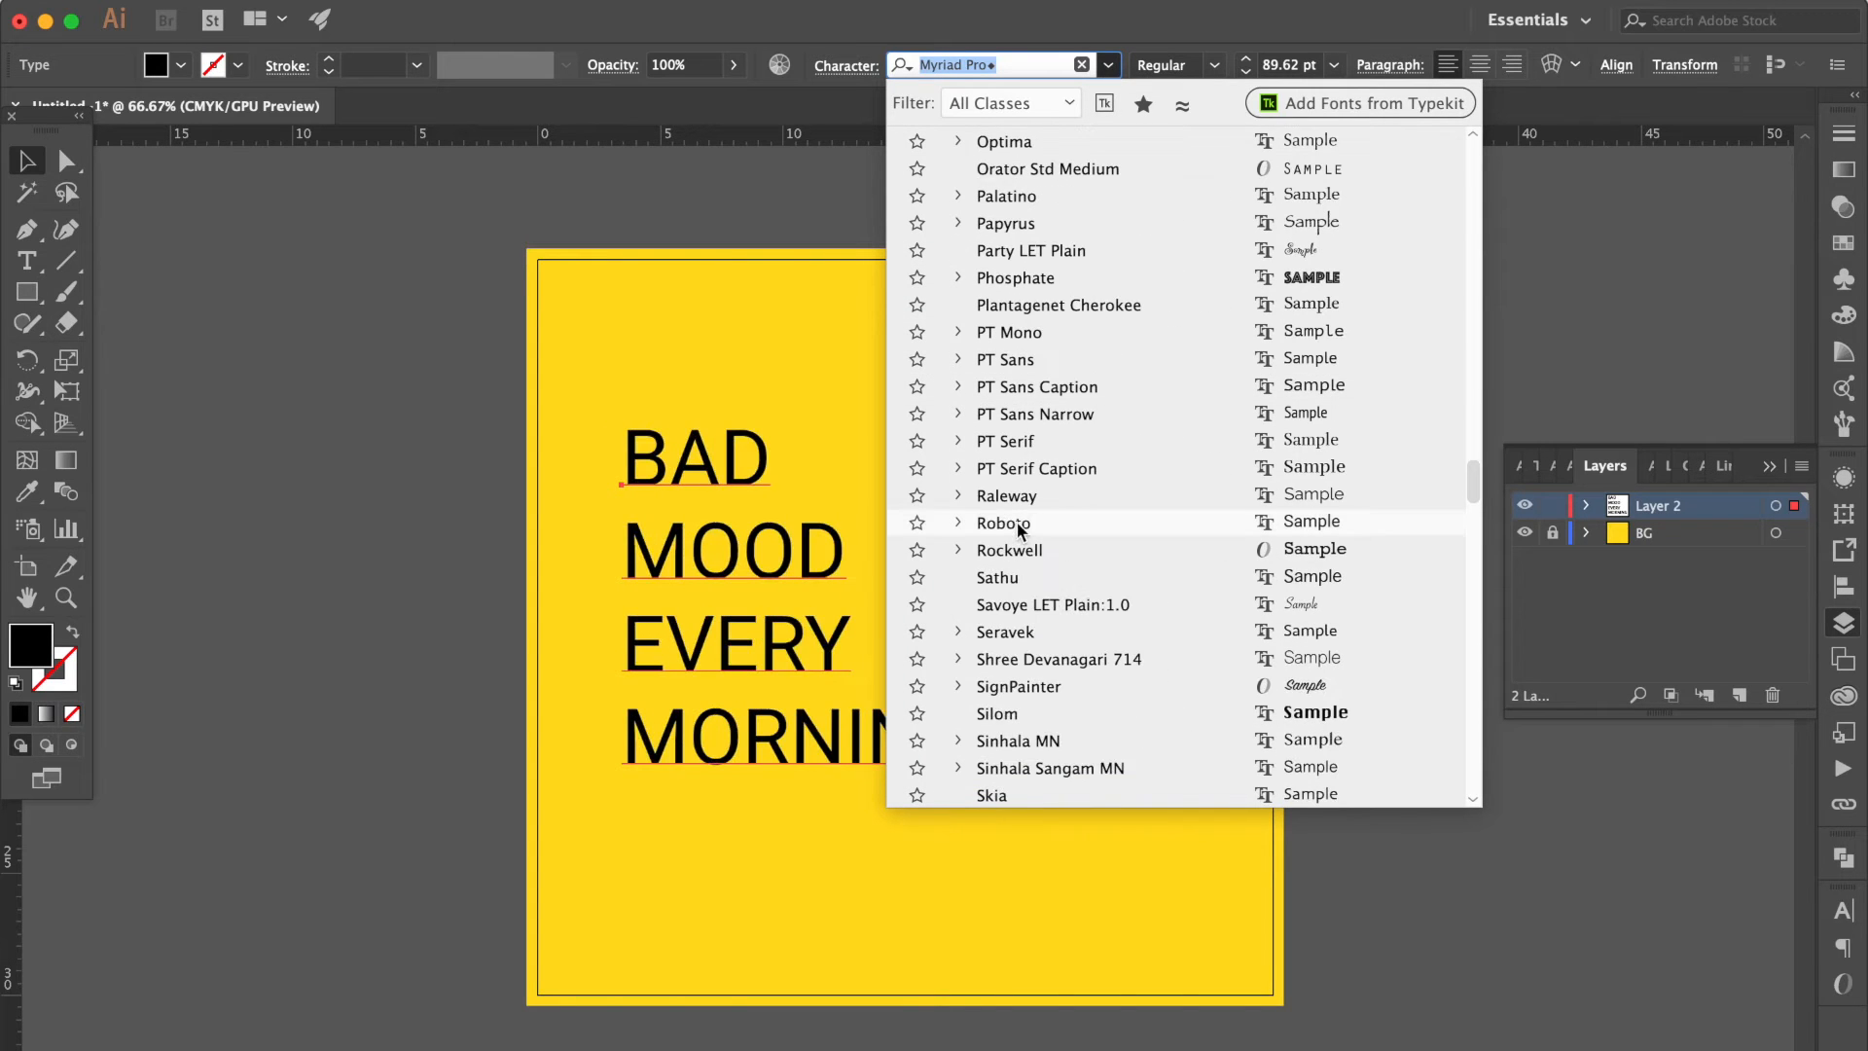
{"action": "left_click", "coordinate": [1018, 523]}
{"action": "left_click", "coordinate": [1214, 64]}
{"action": "left_click", "coordinate": [1216, 336]}
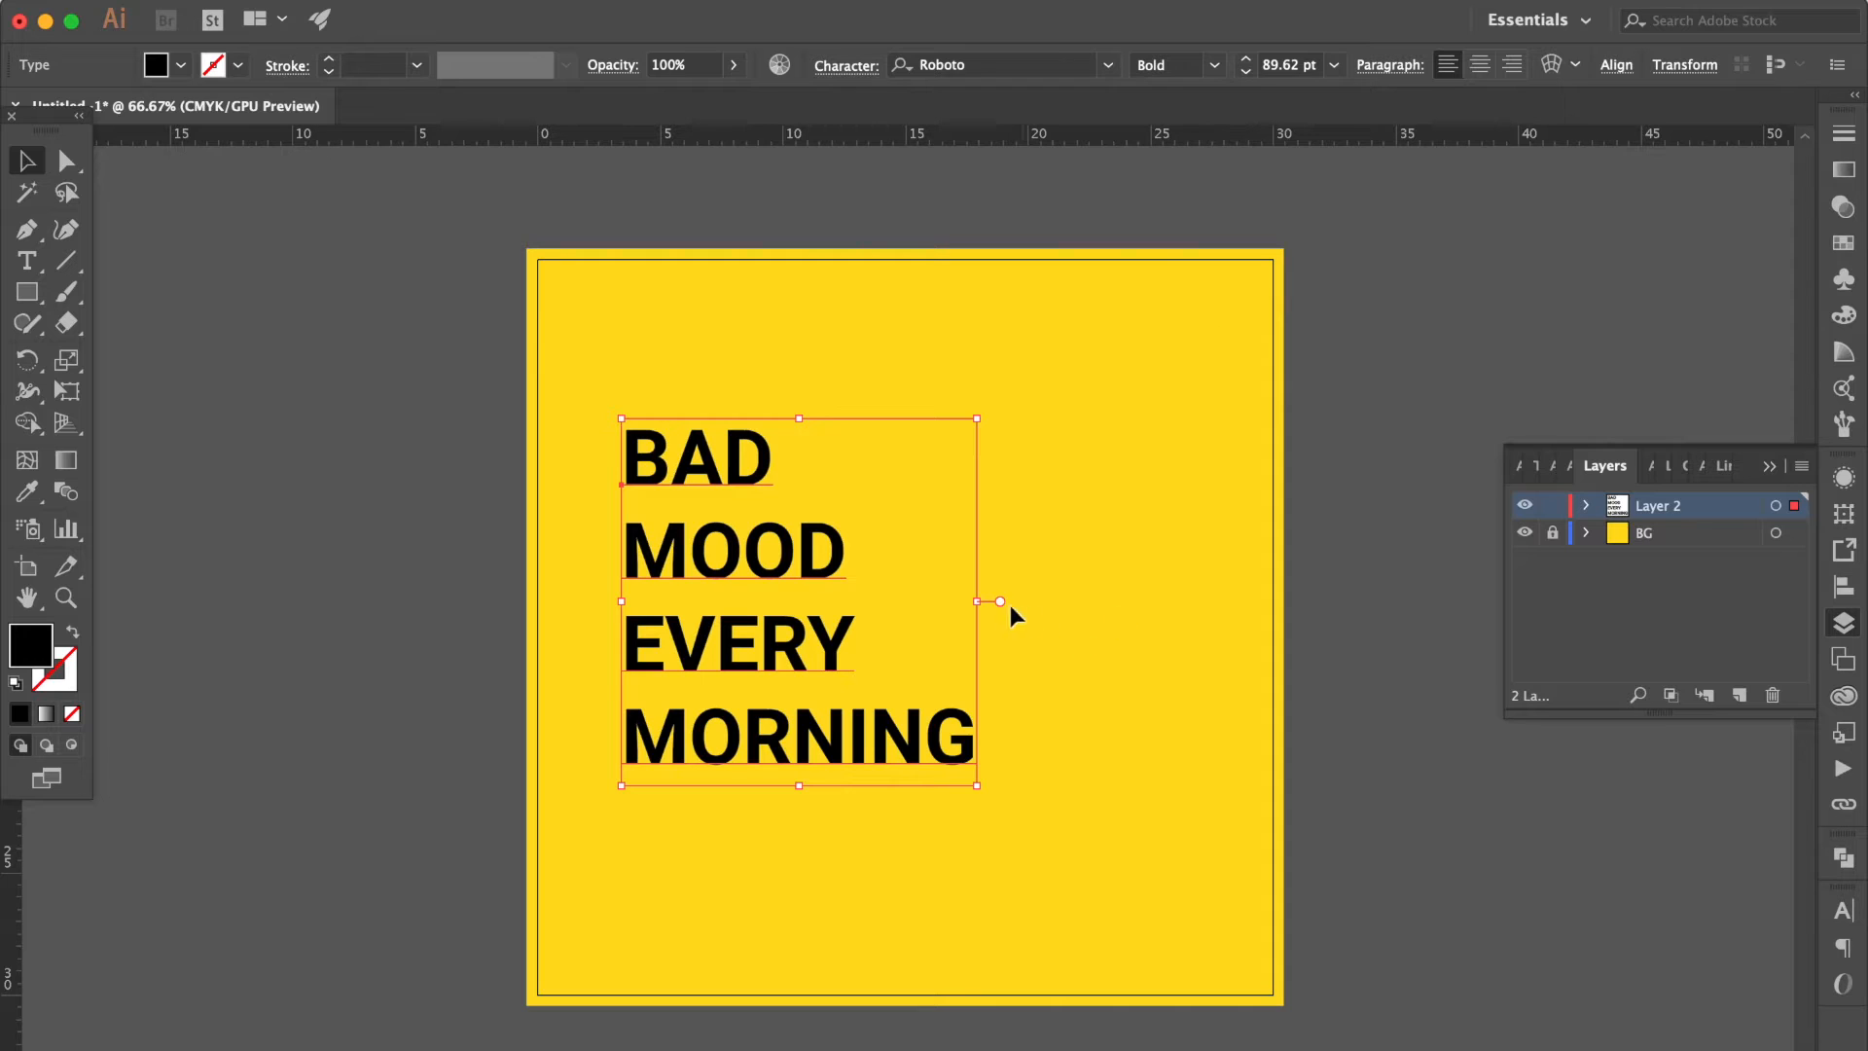
{"action": "left_click_drag", "start_coordinate": [981, 601], "coordinate": [1110, 603]}
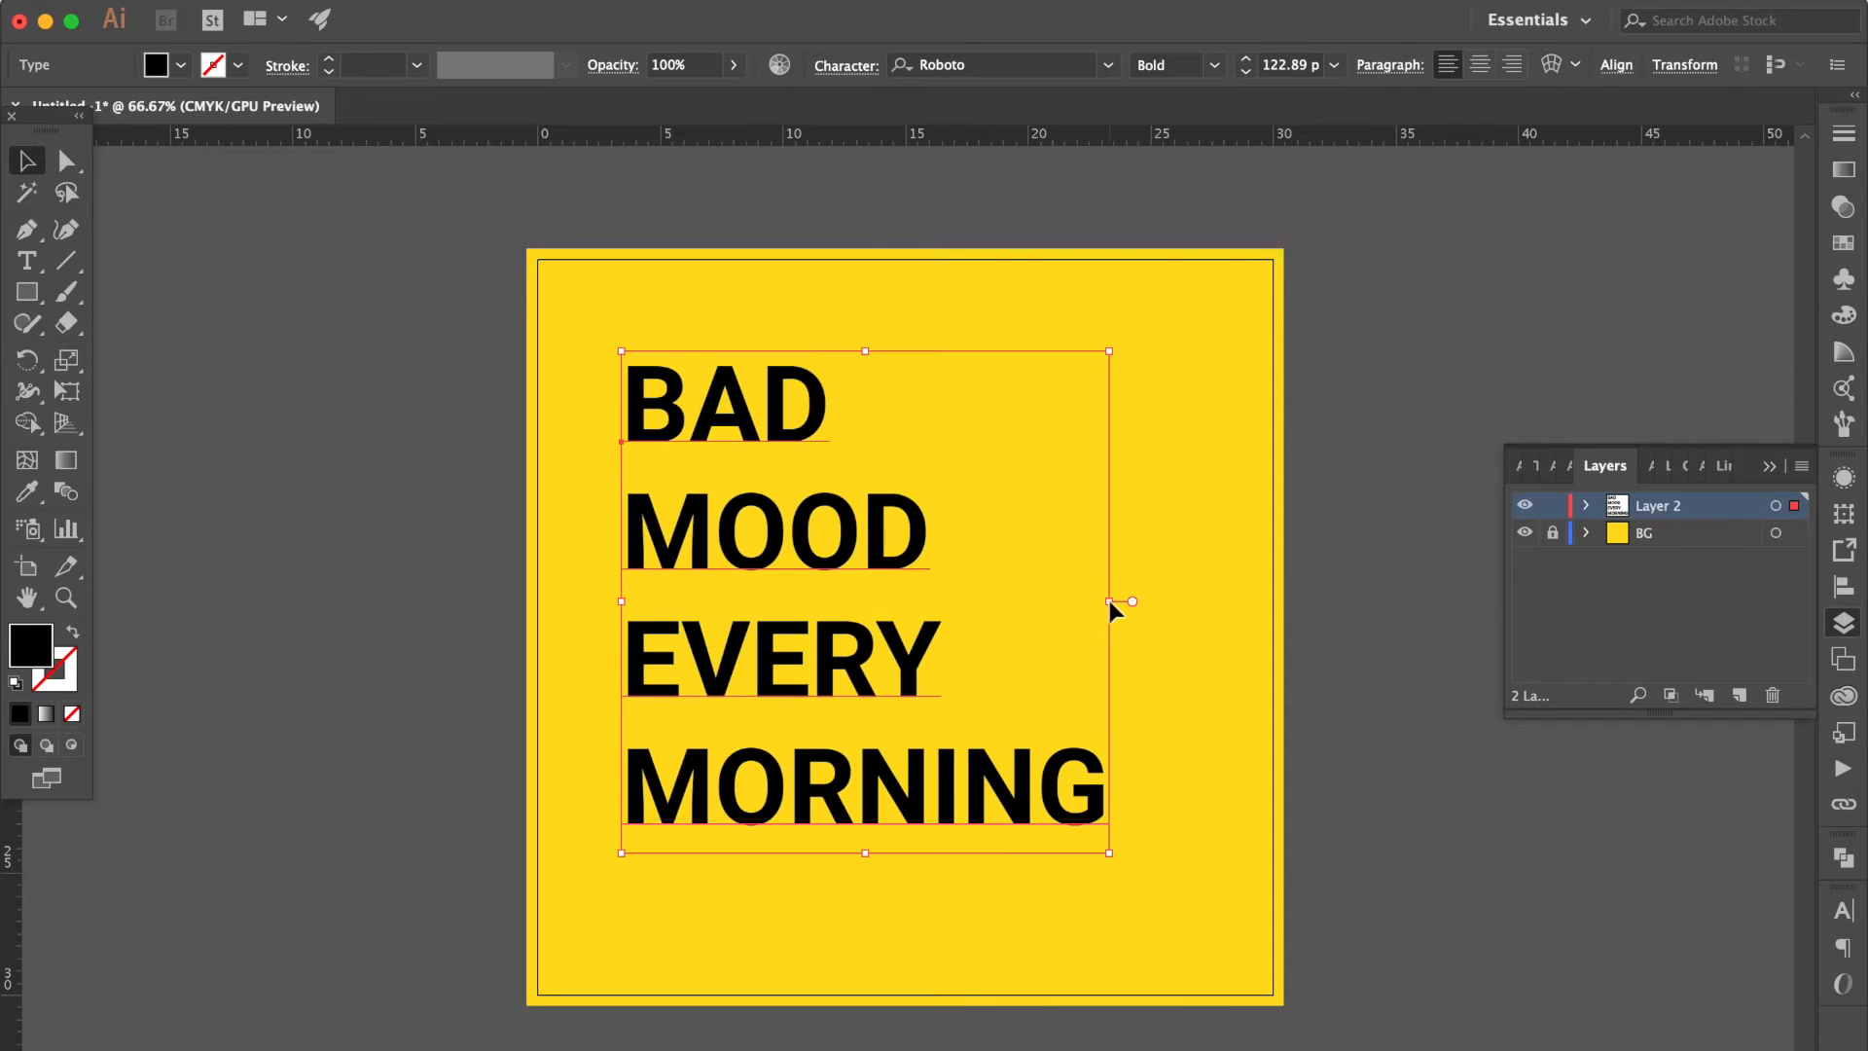
Indent the lines BAD, MOOD and MORNING by different amounts with leading spaces to stagger the text.
{"action": "left_click", "coordinate": [27, 261]}
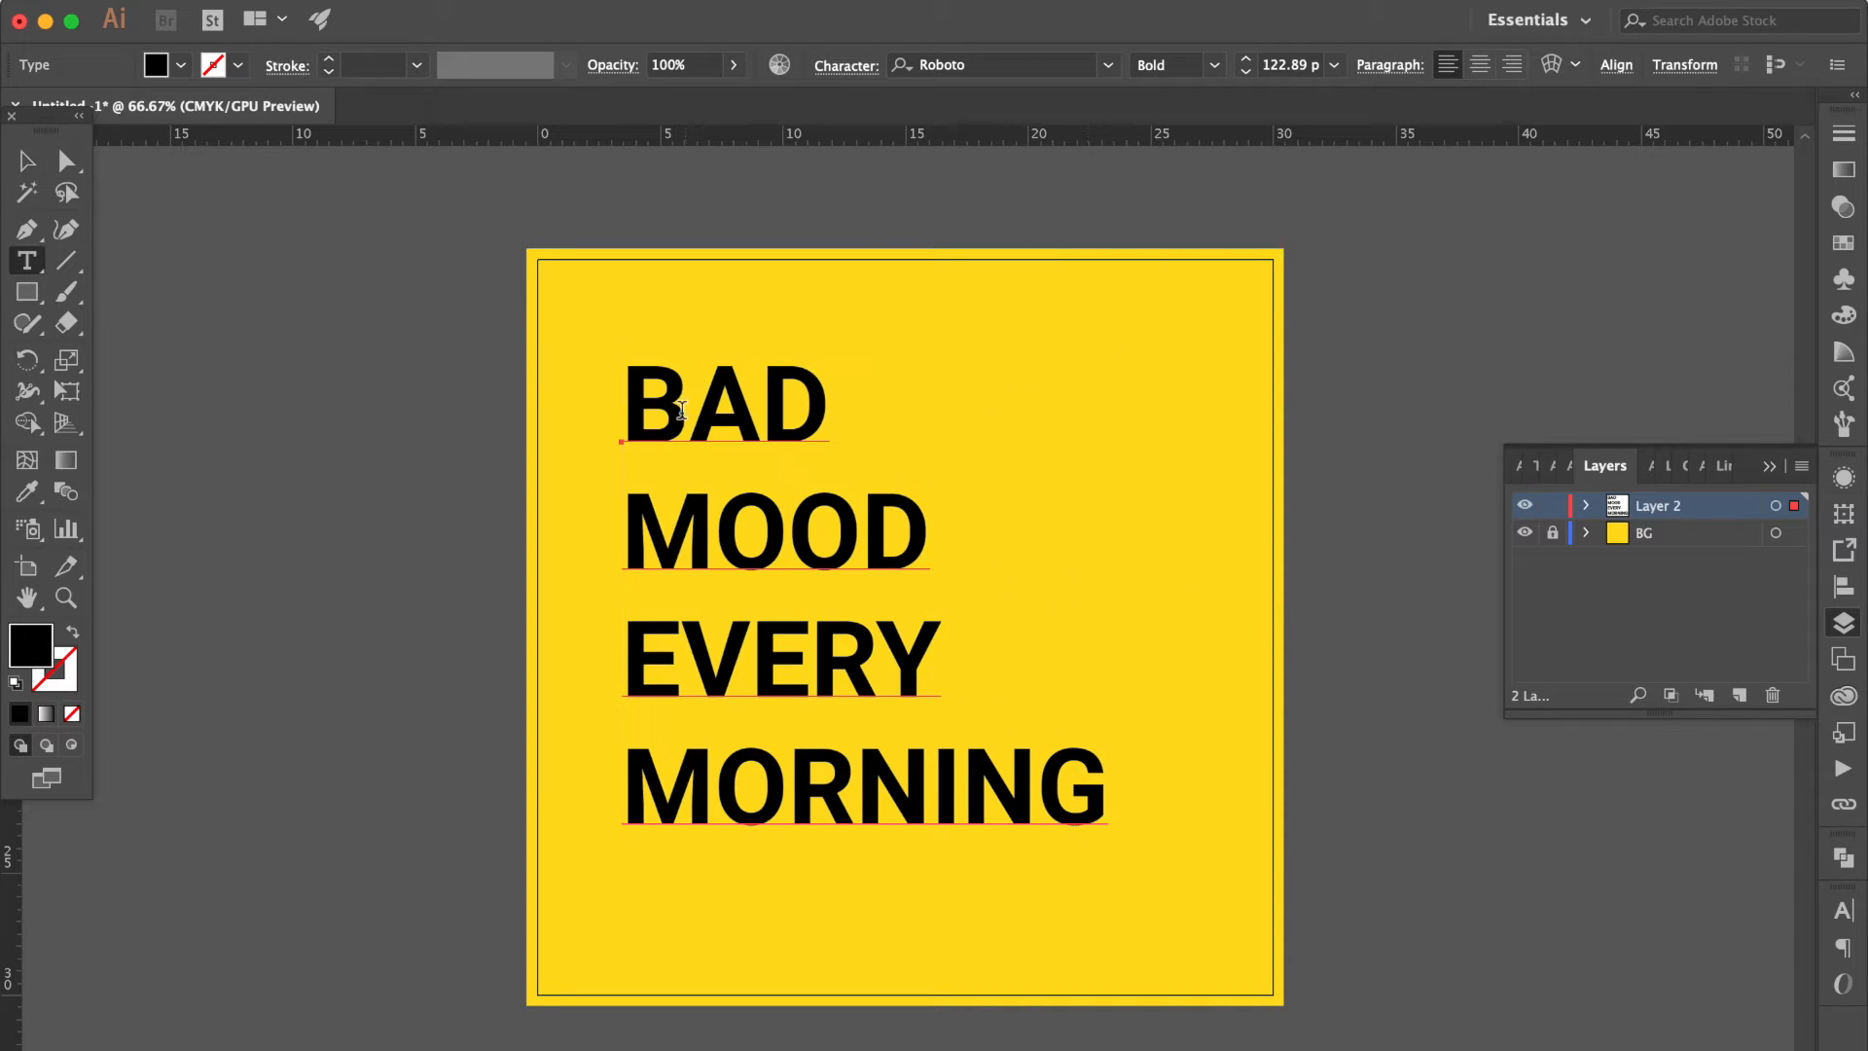
{"action": "left_click", "coordinate": [628, 401]}
{"action": "left_click", "coordinate": [627, 530]}
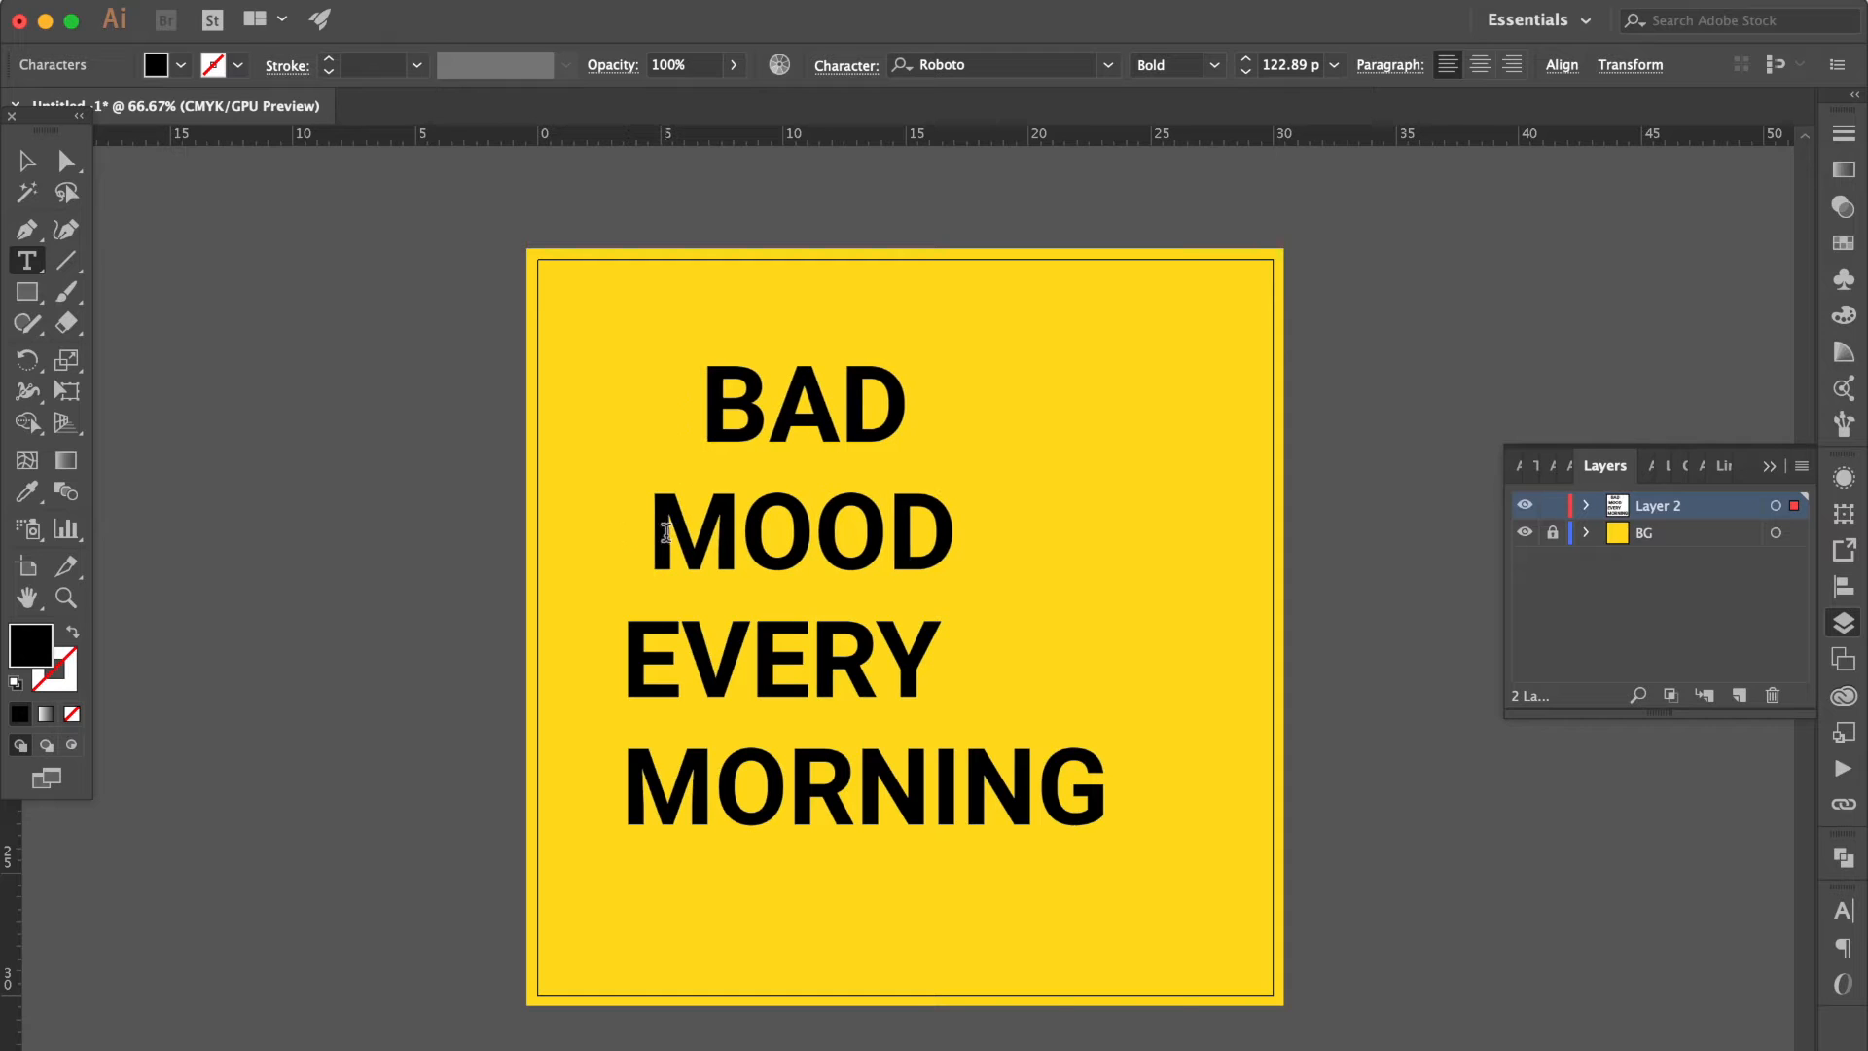
{"action": "left_click", "coordinate": [633, 796]}
{"action": "left_click", "coordinate": [717, 405]}
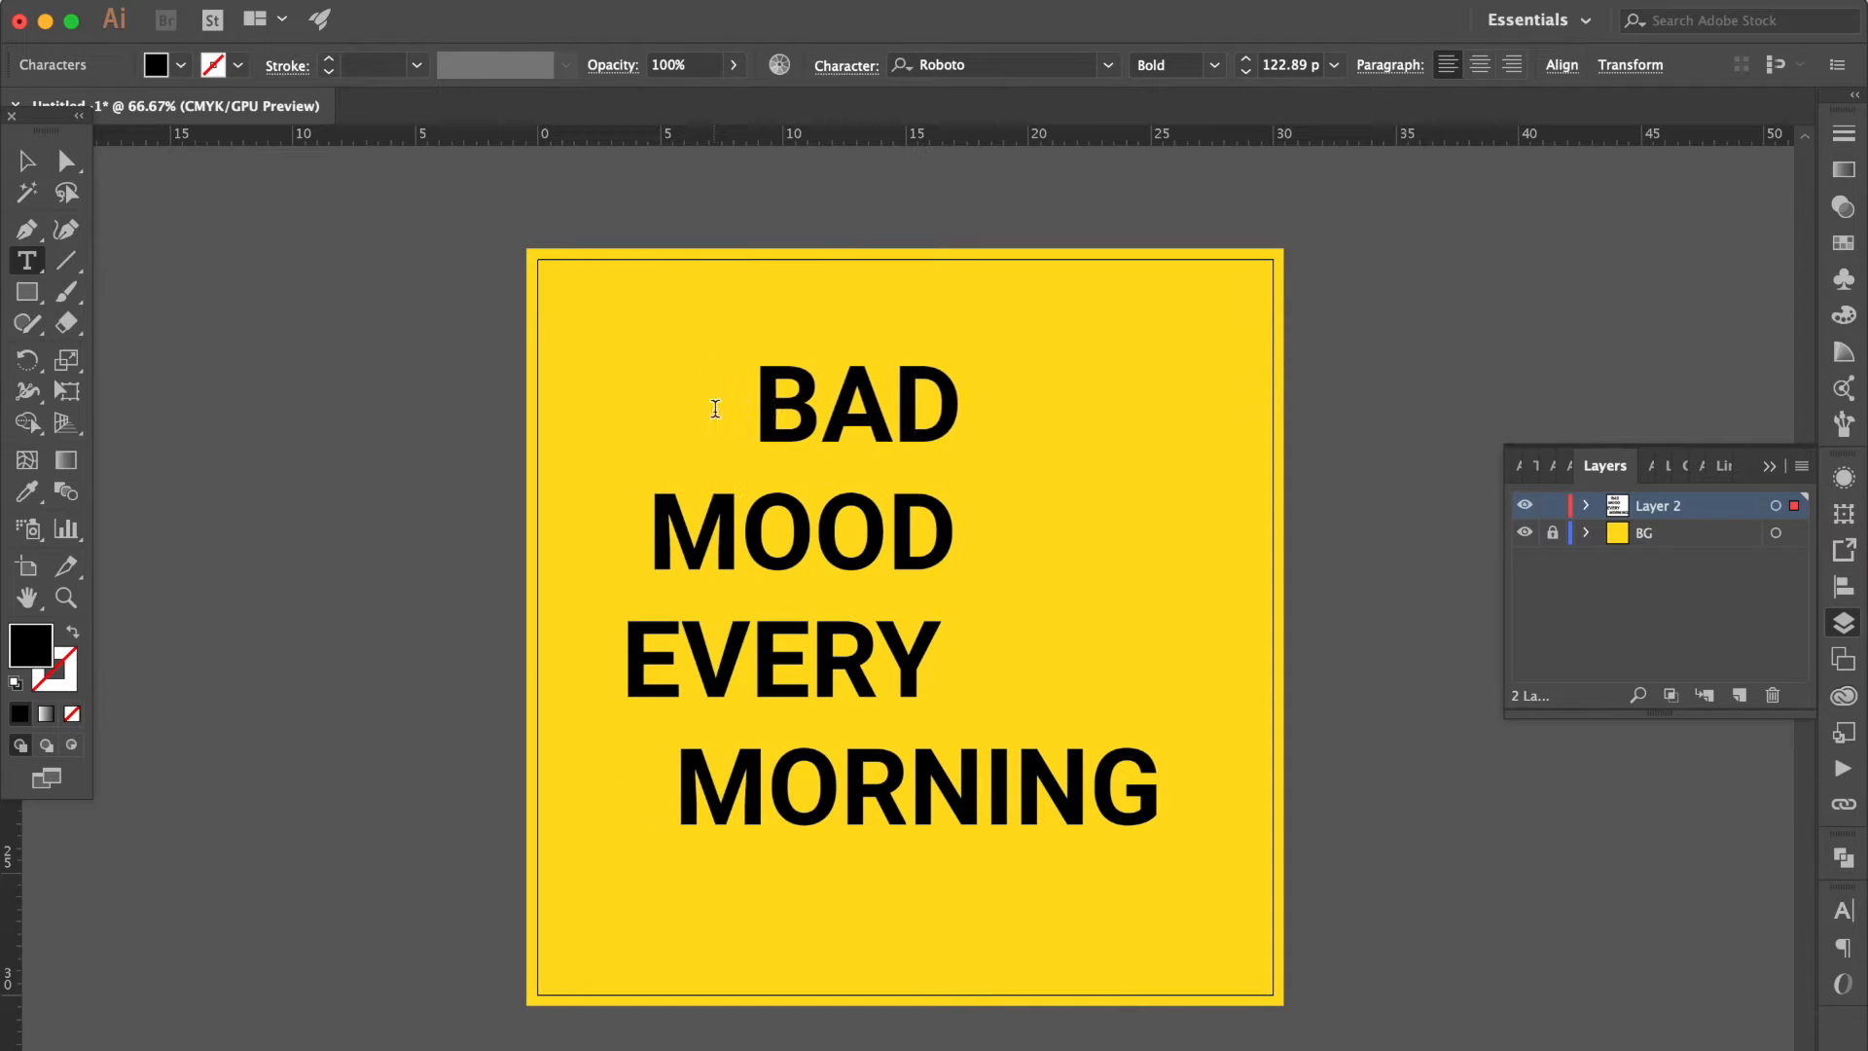
{"action": "left_click", "coordinate": [666, 558]}
{"action": "left_click", "coordinate": [25, 156]}
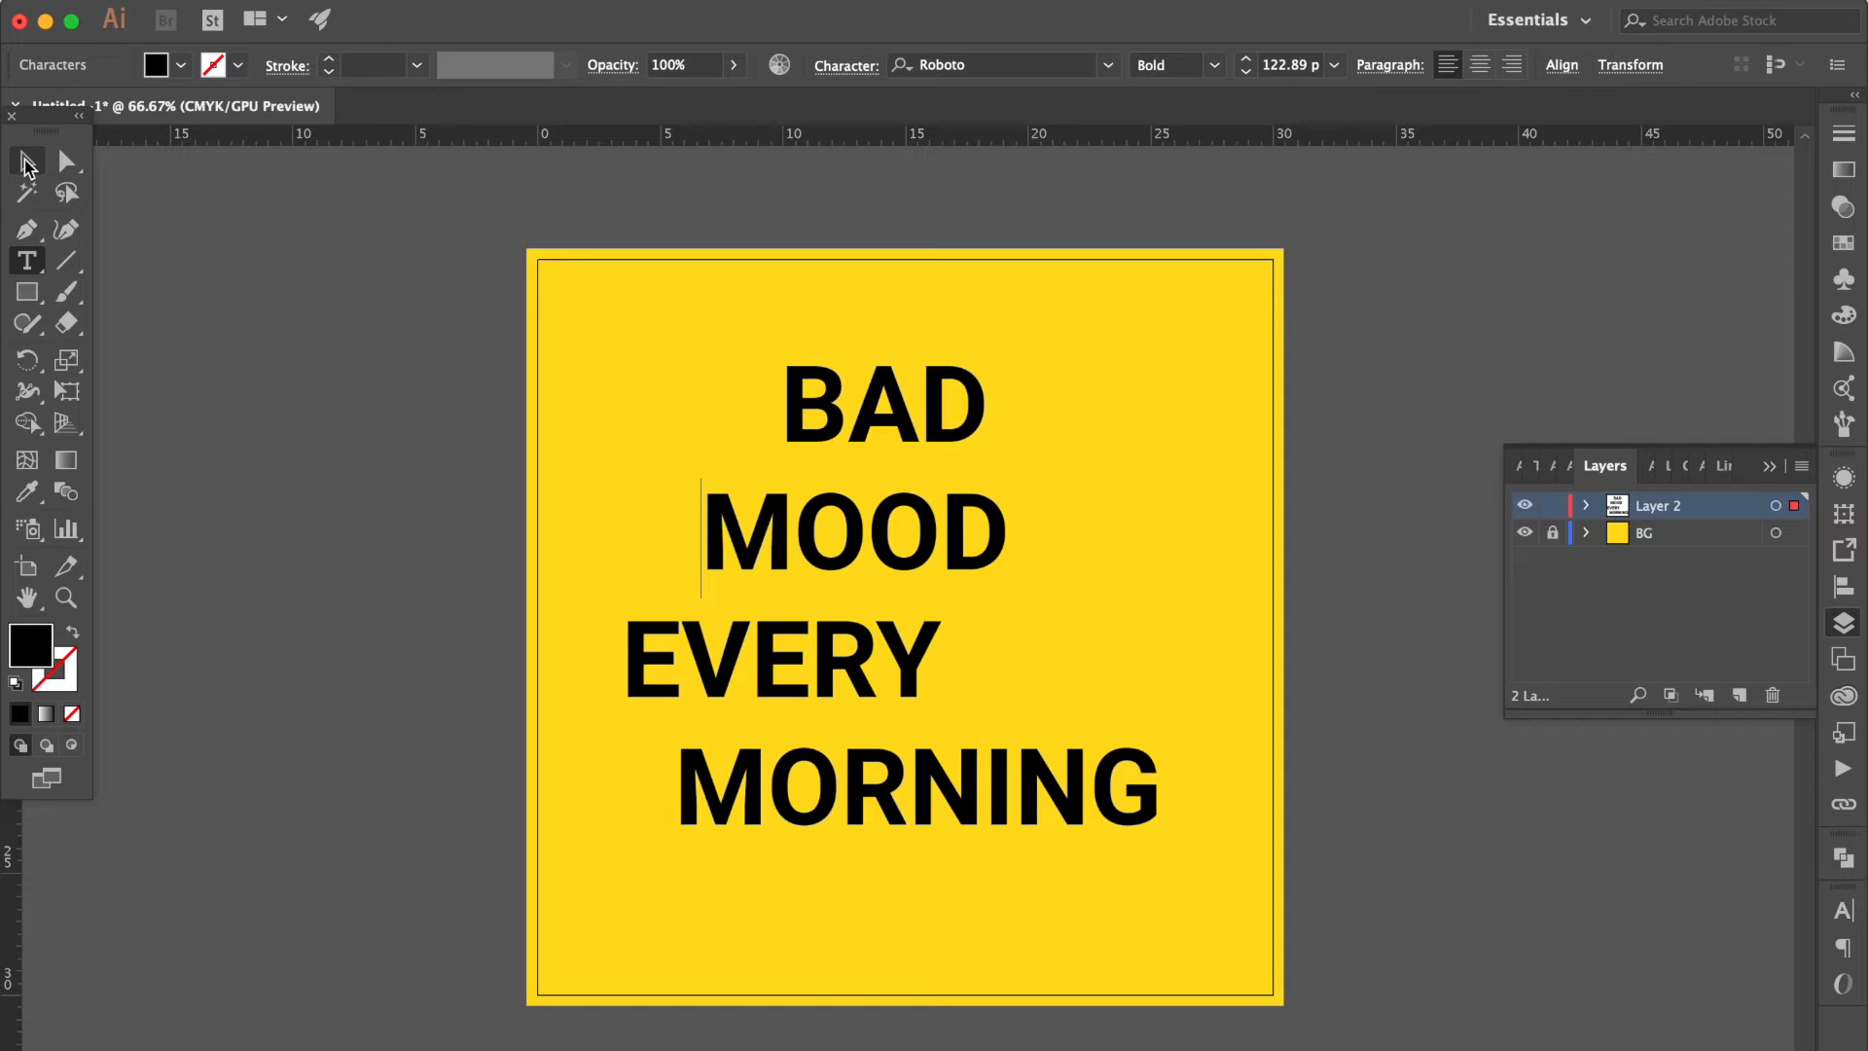
Set the leading of the text block to 130 pt.
{"action": "left_click", "coordinate": [1844, 909]}
{"action": "left_click", "coordinate": [1752, 915]}
{"action": "type", "text": "142"}
{"action": "key", "text": "Return"}
{"action": "key", "text": "Down"}
{"action": "key", "text": "Down"}
{"action": "key", "text": "Down"}
{"action": "key", "text": "Down"}
{"action": "key", "text": "Down"}
{"action": "key", "text": "Down"}
{"action": "key", "text": "Down"}
{"action": "key", "text": "Down"}
{"action": "key", "text": "Down"}
{"action": "key", "text": "Down"}
{"action": "key", "text": "Down"}
{"action": "key", "text": "Down"}
{"action": "key", "text": "Down"}
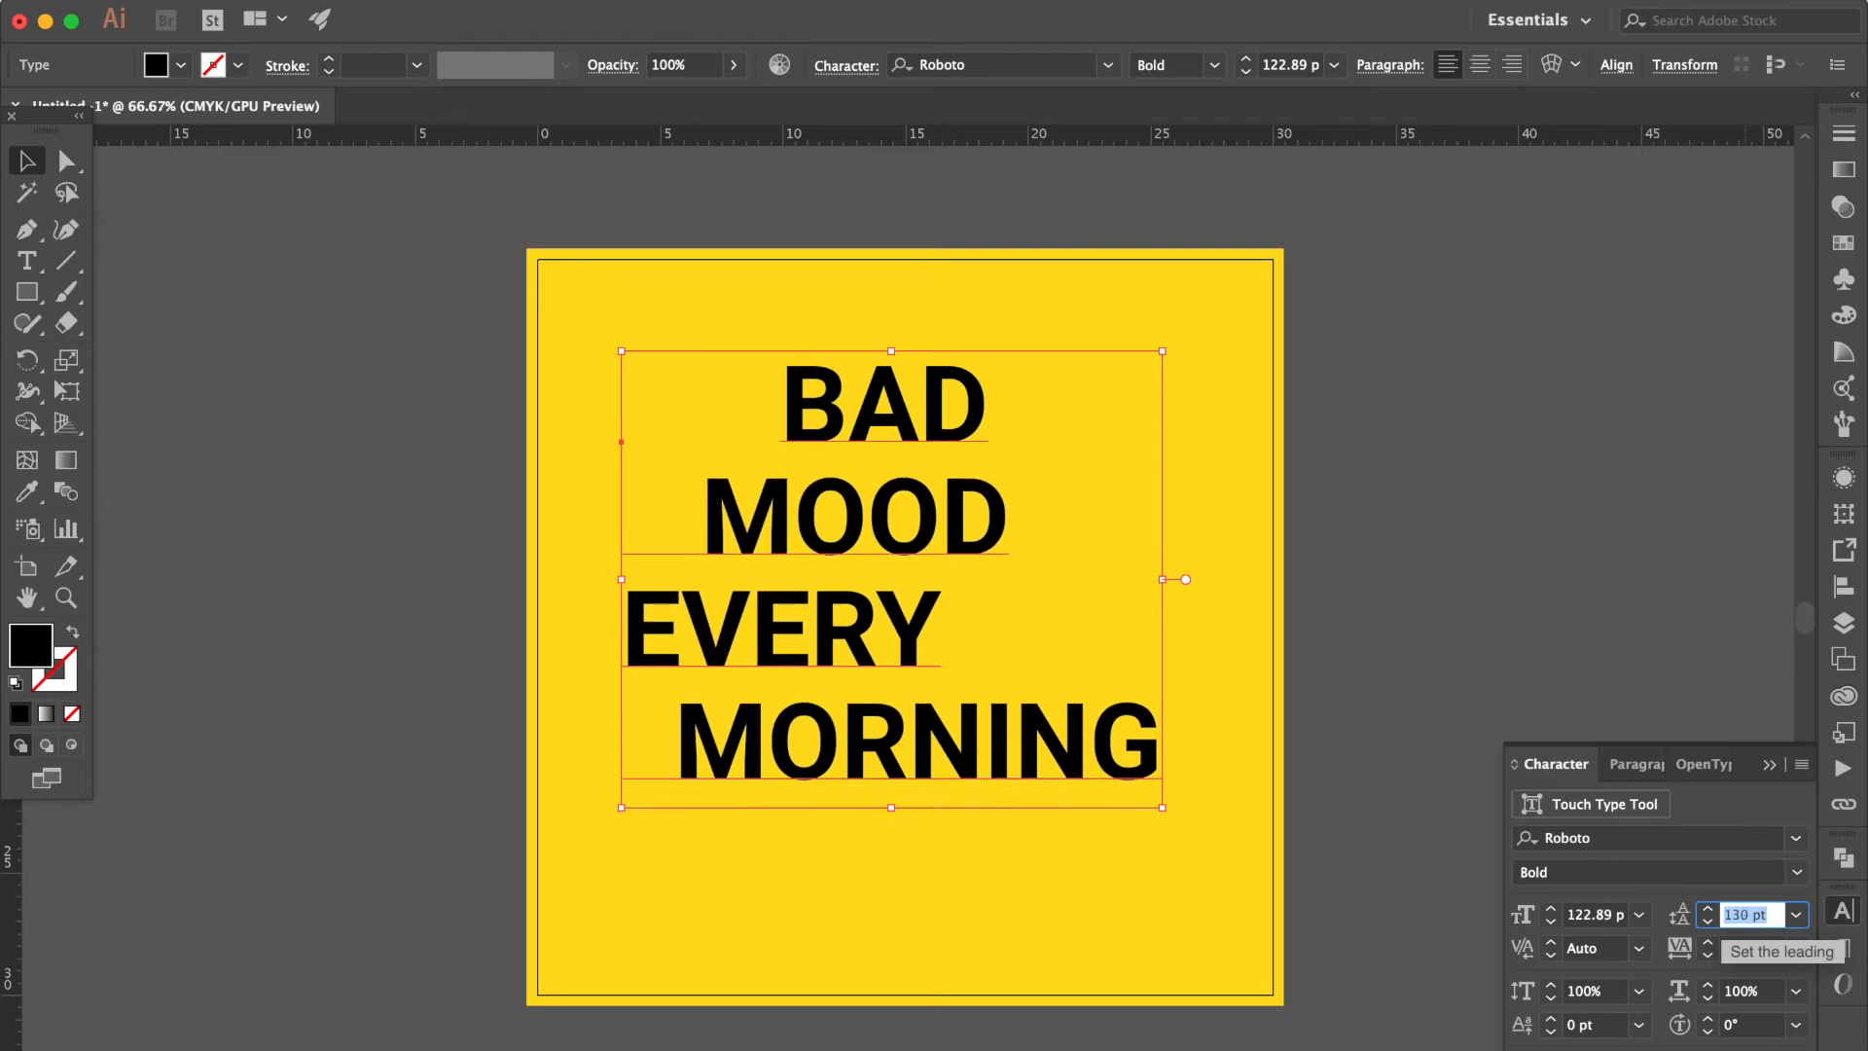
{"action": "type", "text": "130"}
{"action": "key", "text": "Return"}
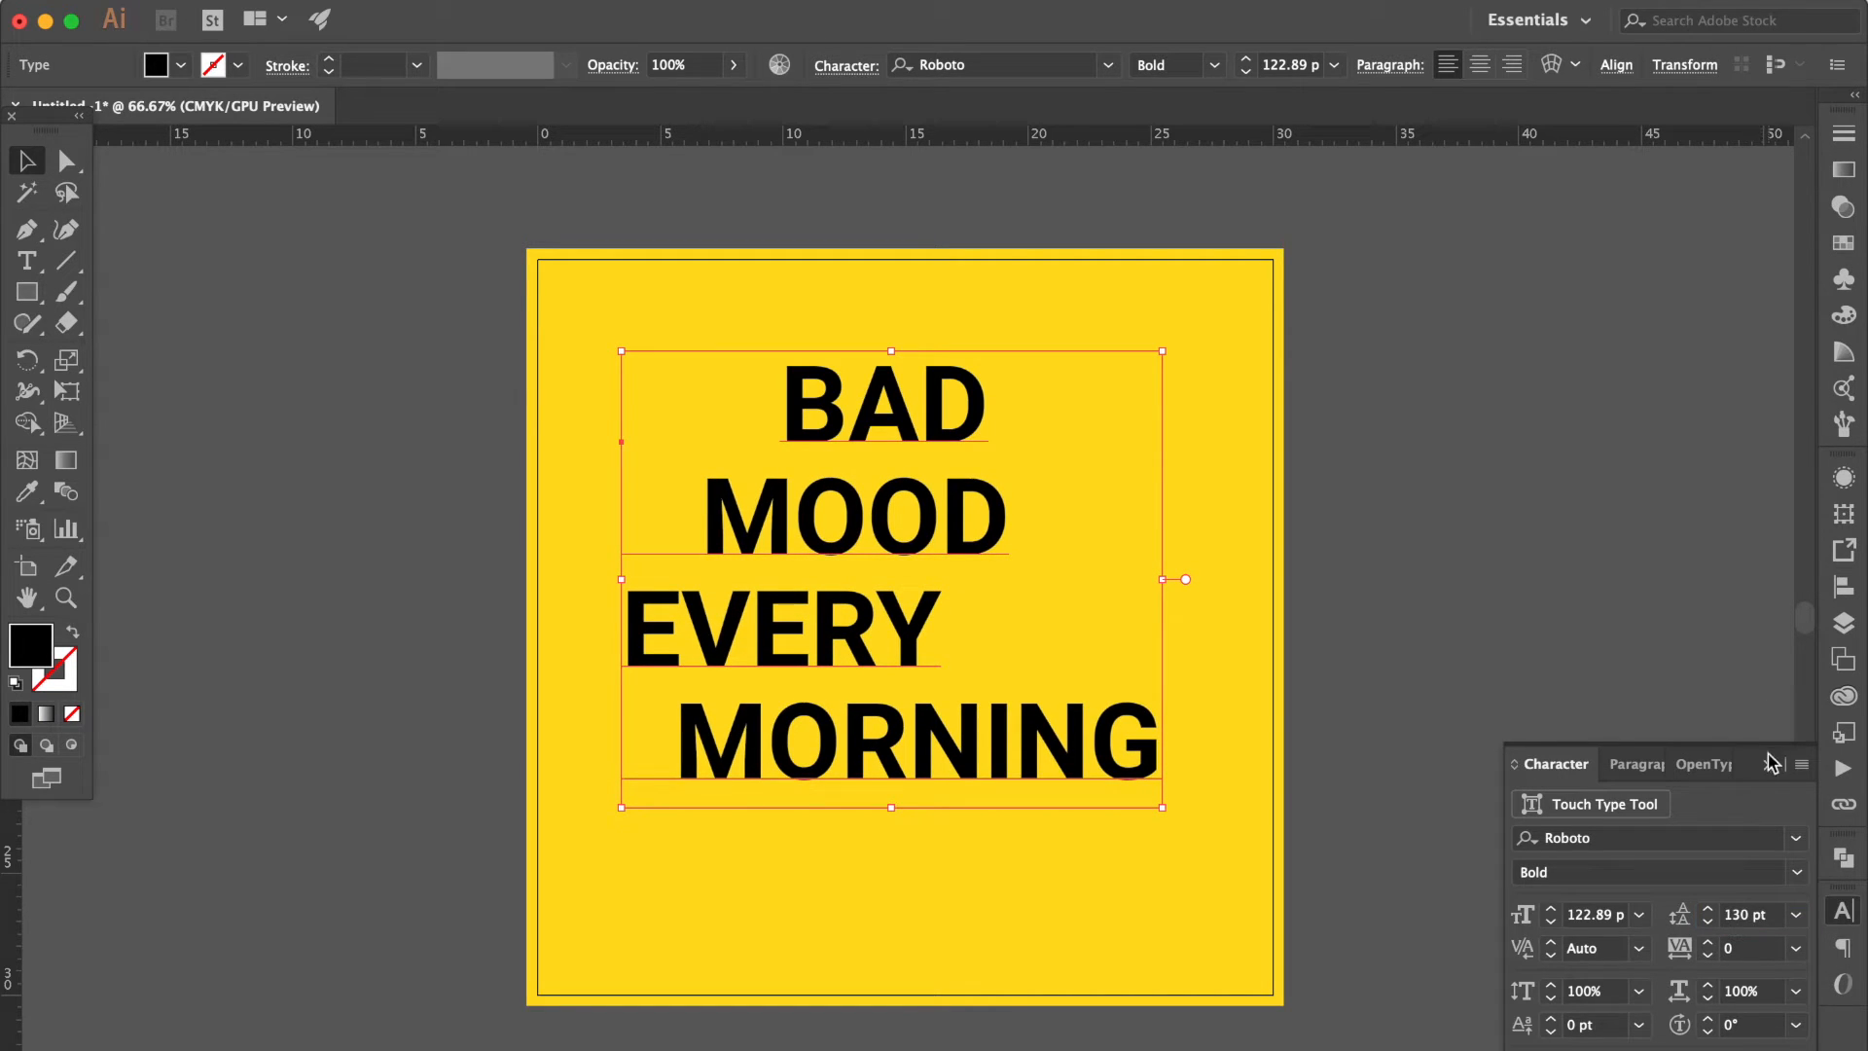
{"action": "left_click", "coordinate": [1768, 765]}
Fill the text with the same yellow swatch as the background, C=0 M=10 Y=95 K=0.
{"action": "scroll", "coordinate": [990, 465], "scroll_direction": "right", "scroll_amount": 5}
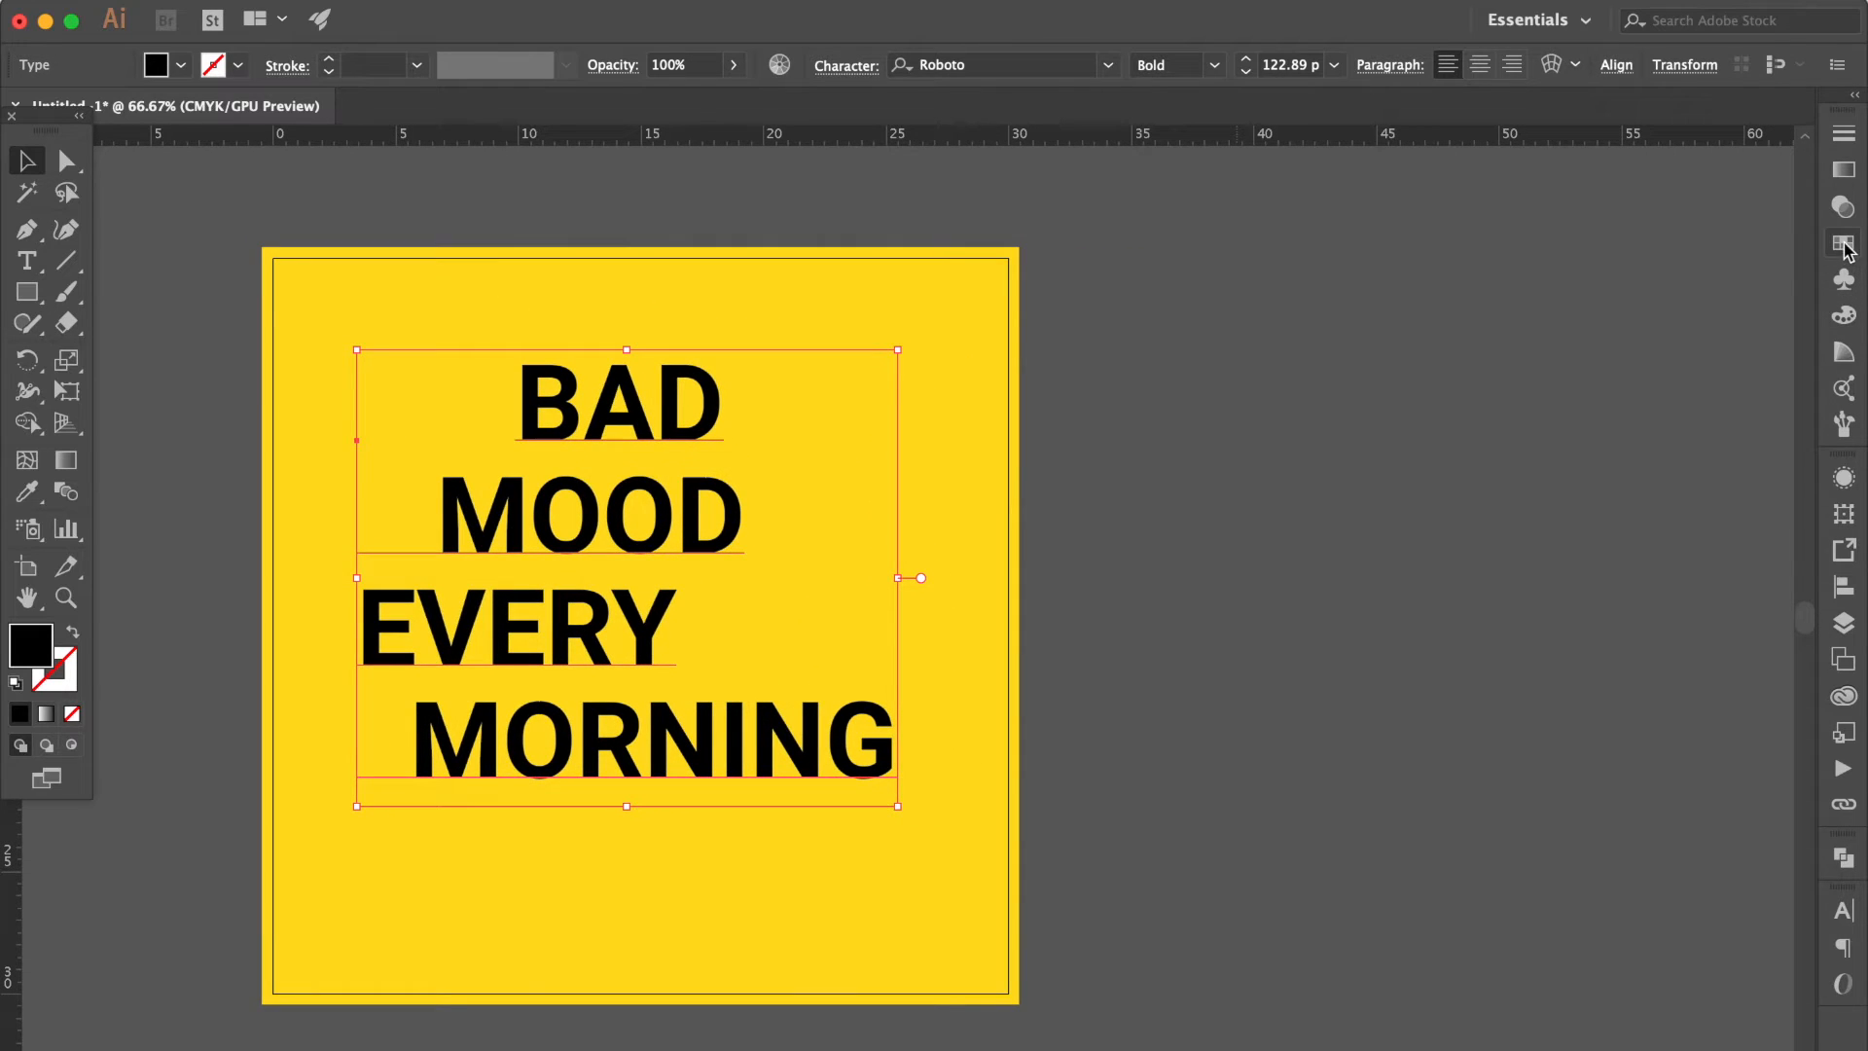
{"action": "left_click", "coordinate": [1845, 245]}
{"action": "left_click", "coordinate": [1576, 299]}
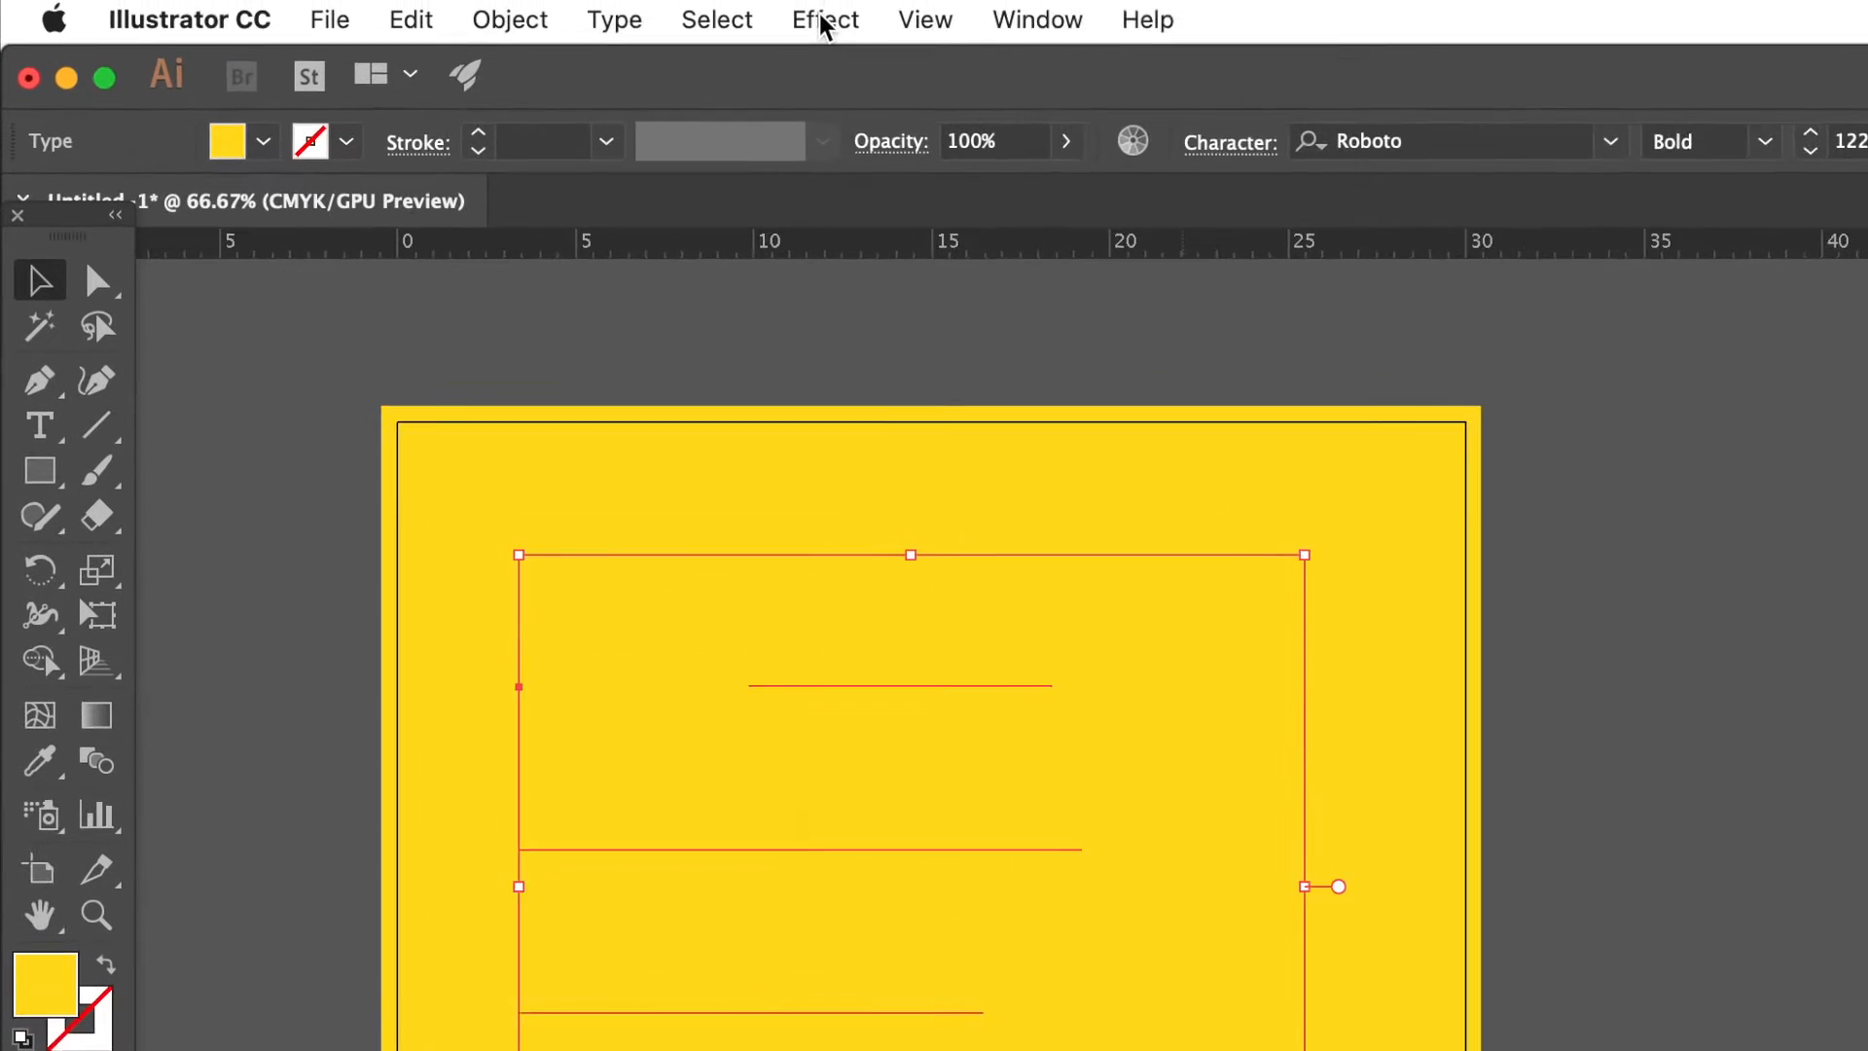
Start a 3D Extrude & Bevel effect on the text with Preview and Draw Hidden Faces enabled and 256 blend steps.
{"action": "left_click", "coordinate": [823, 20]}
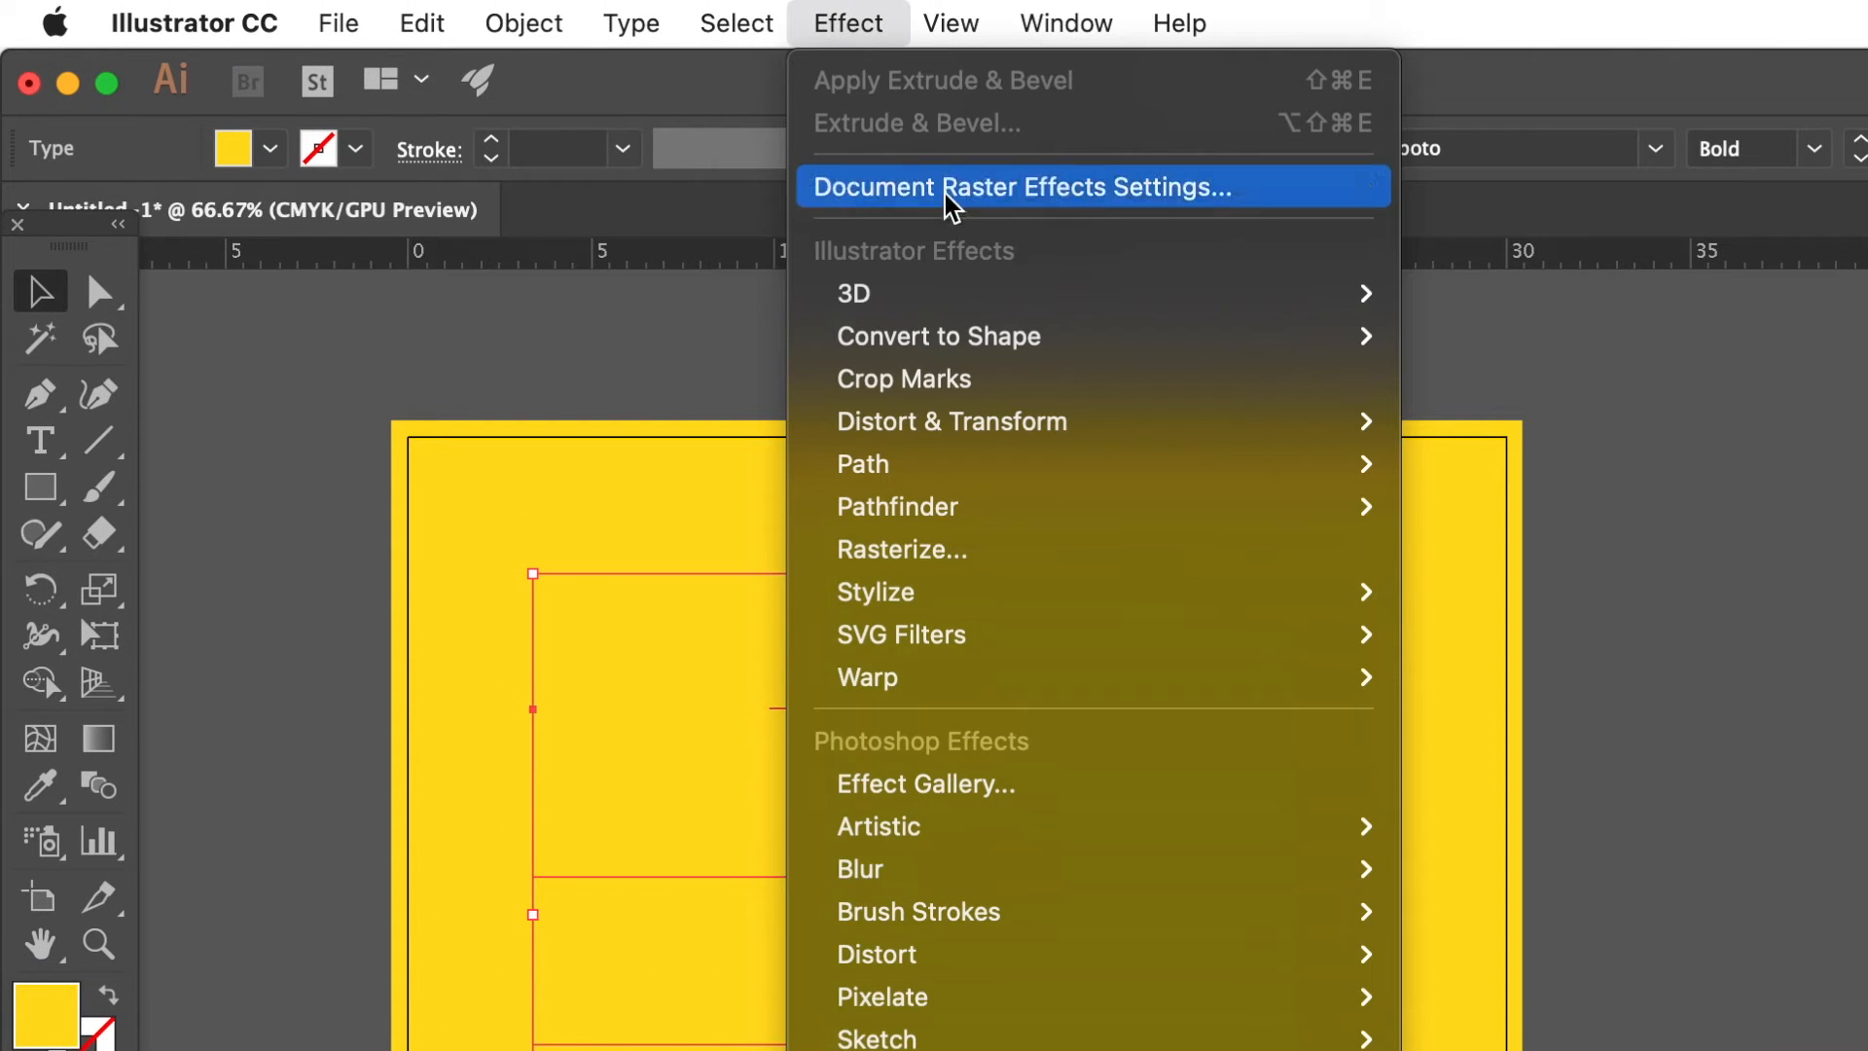
{"action": "mouse_move", "coordinate": [943, 292]}
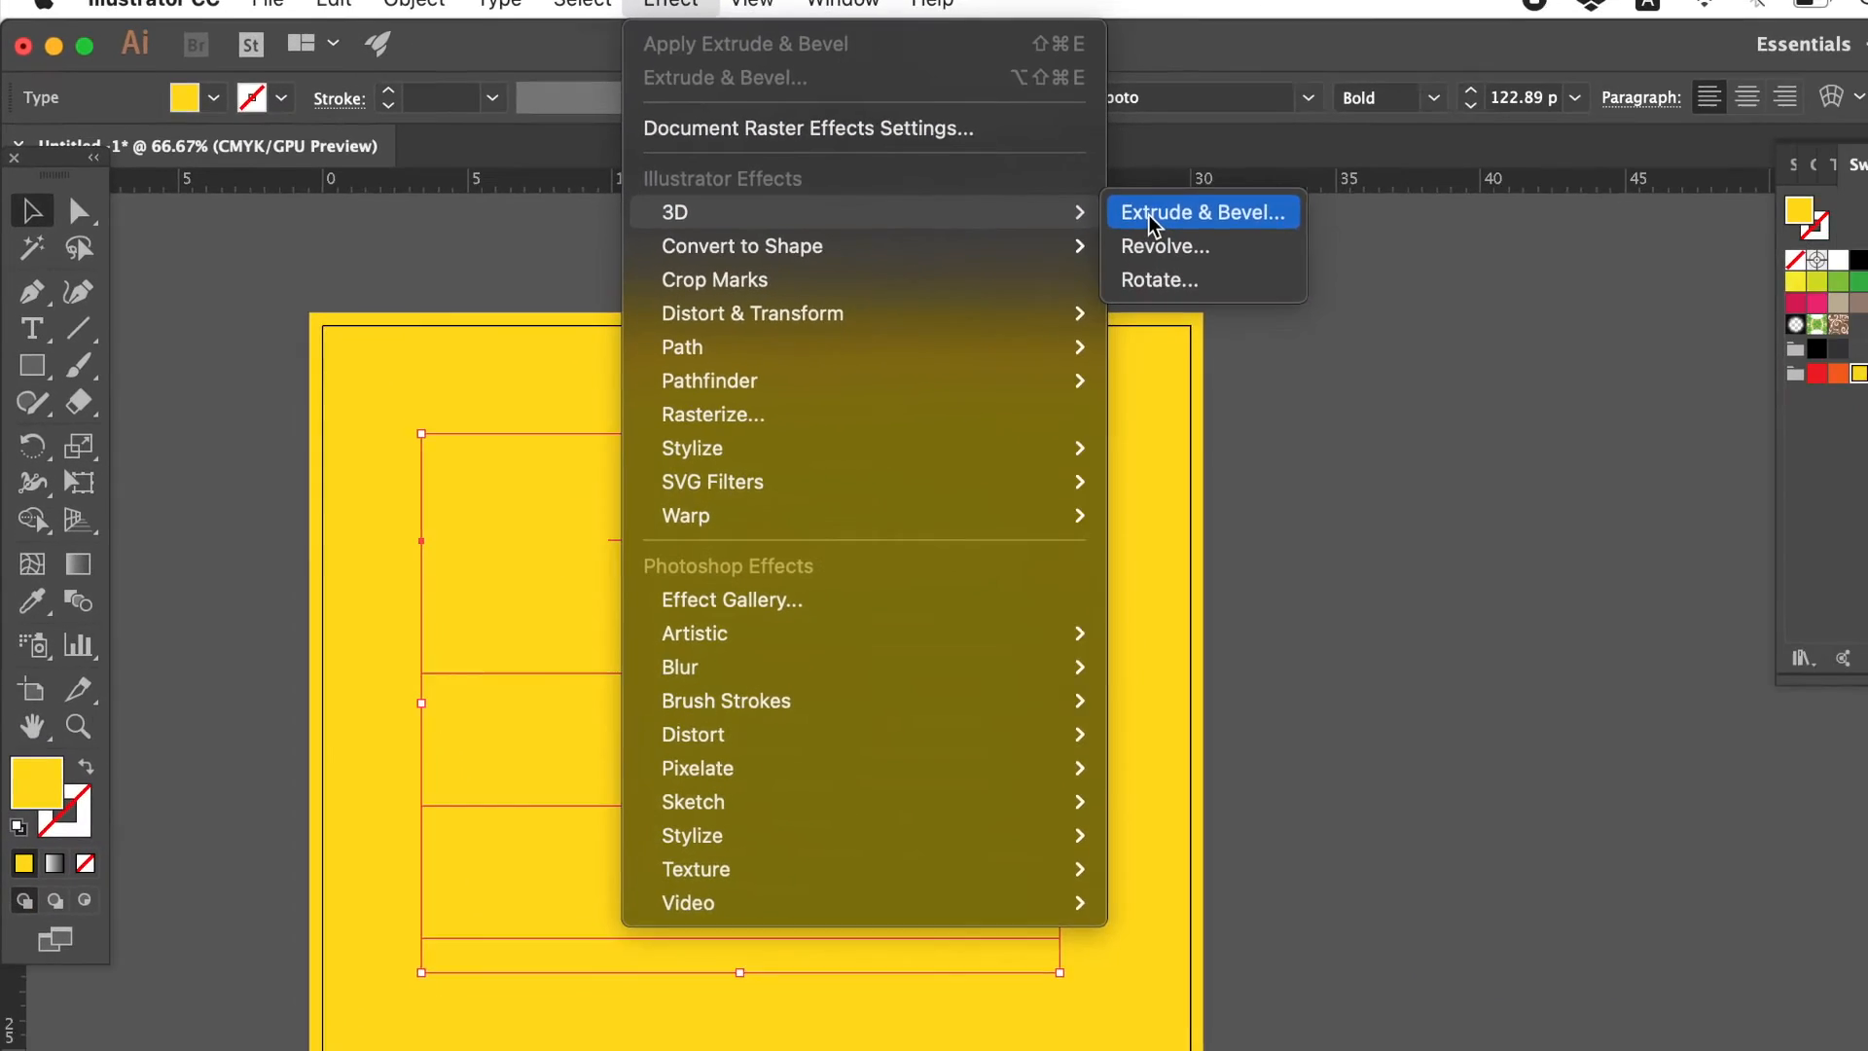
{"action": "left_click", "coordinate": [1151, 214]}
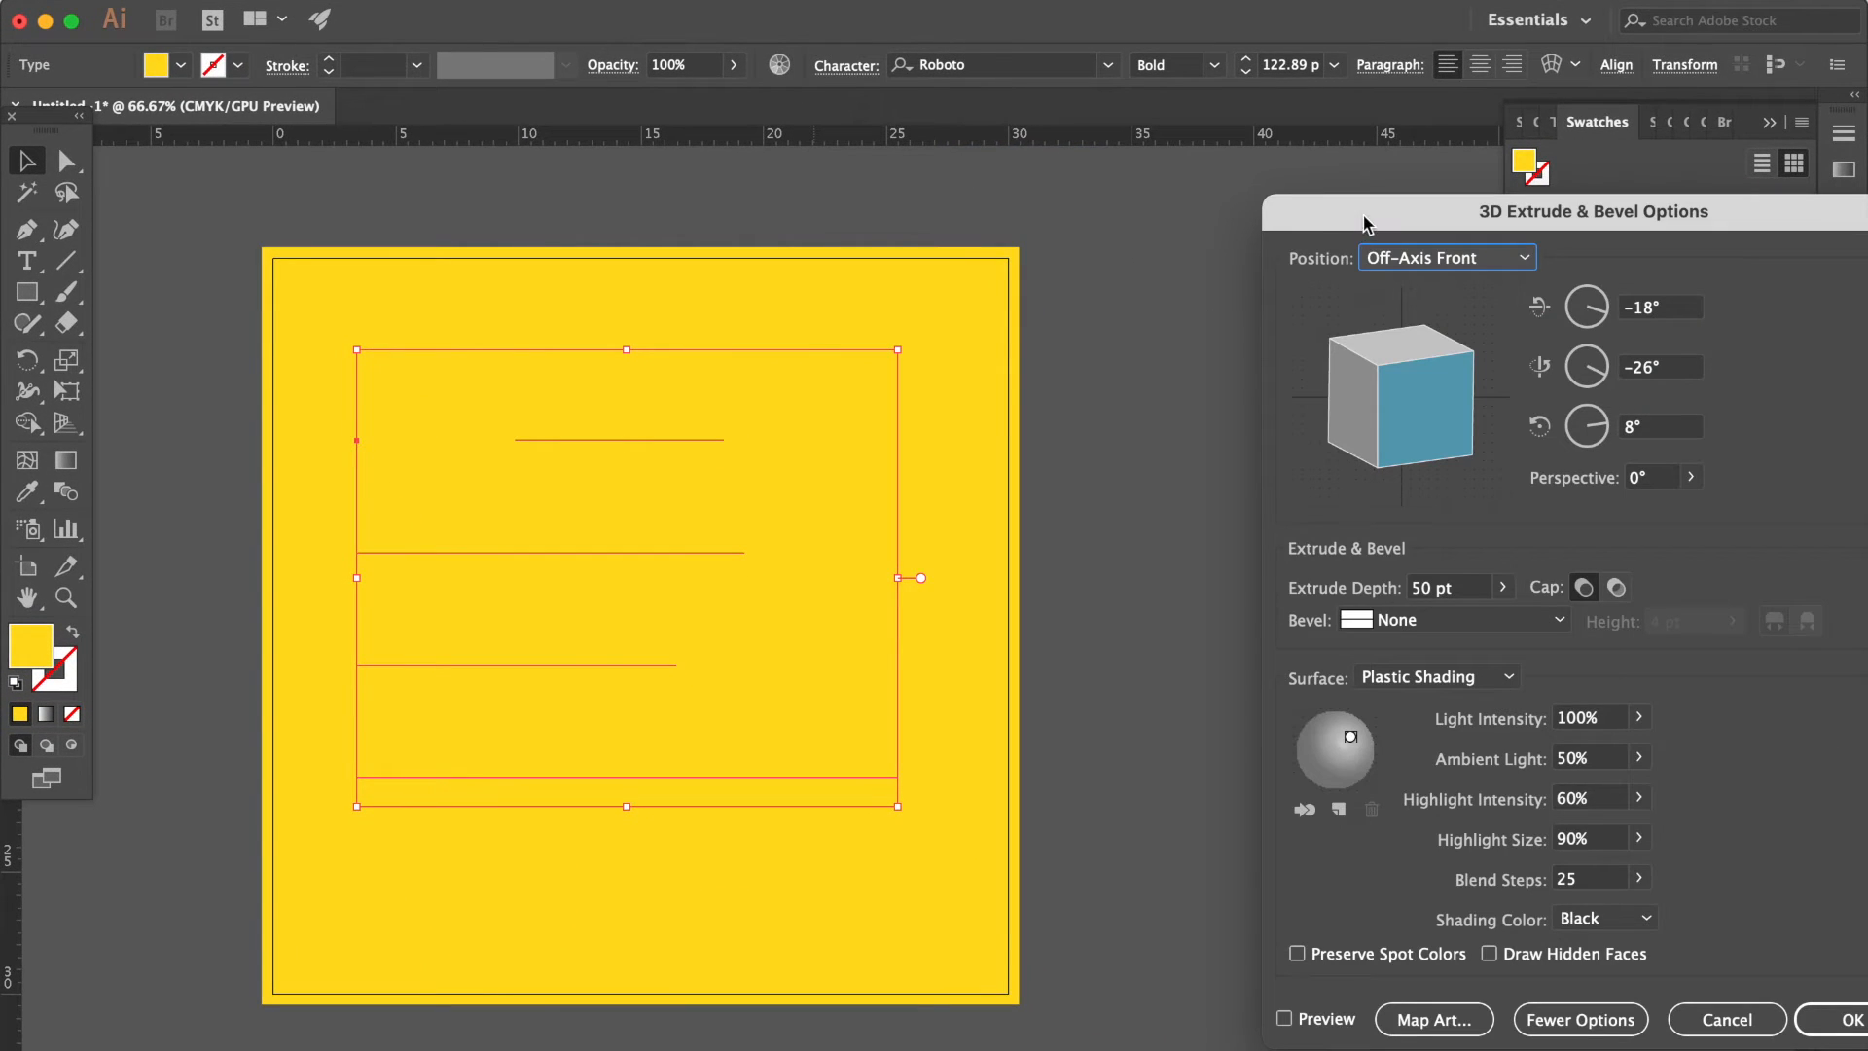
{"action": "left_click_drag", "start_coordinate": [1364, 224], "coordinate": [1156, 194]}
{"action": "left_click", "coordinate": [1116, 990]}
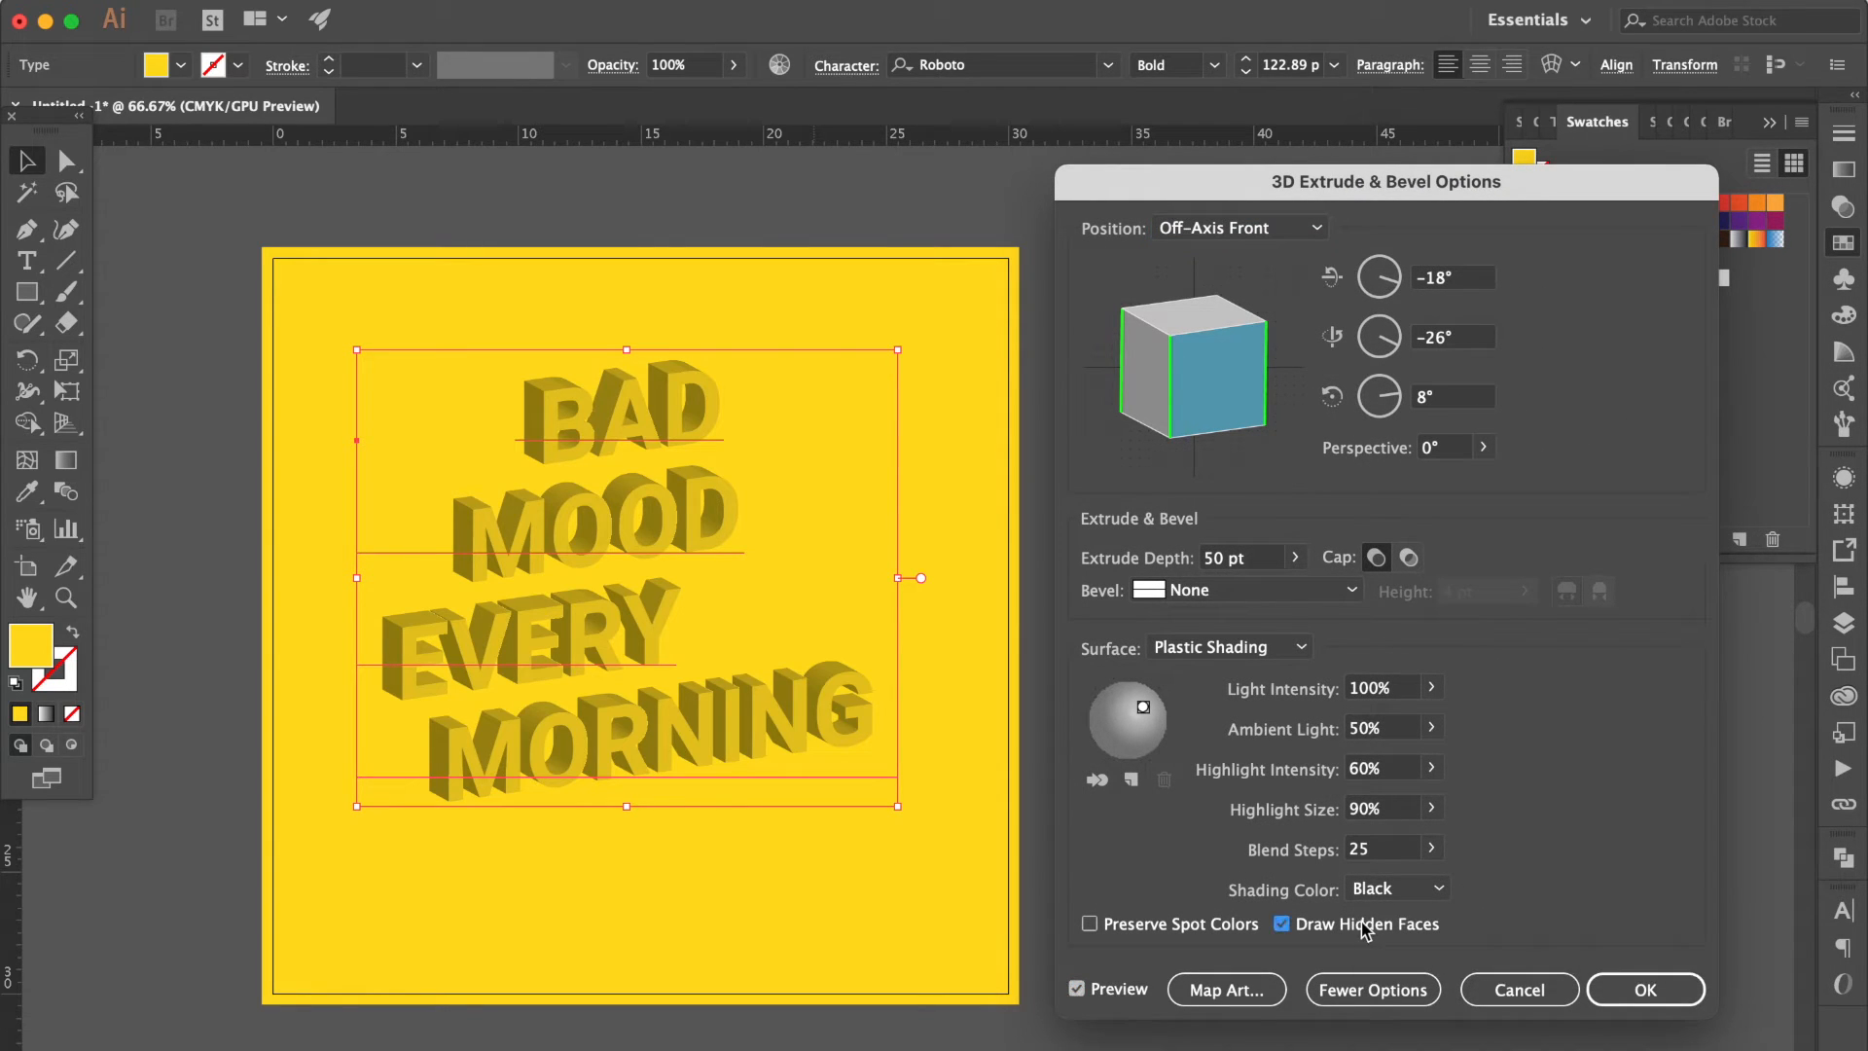
{"action": "left_click", "coordinate": [1387, 850]}
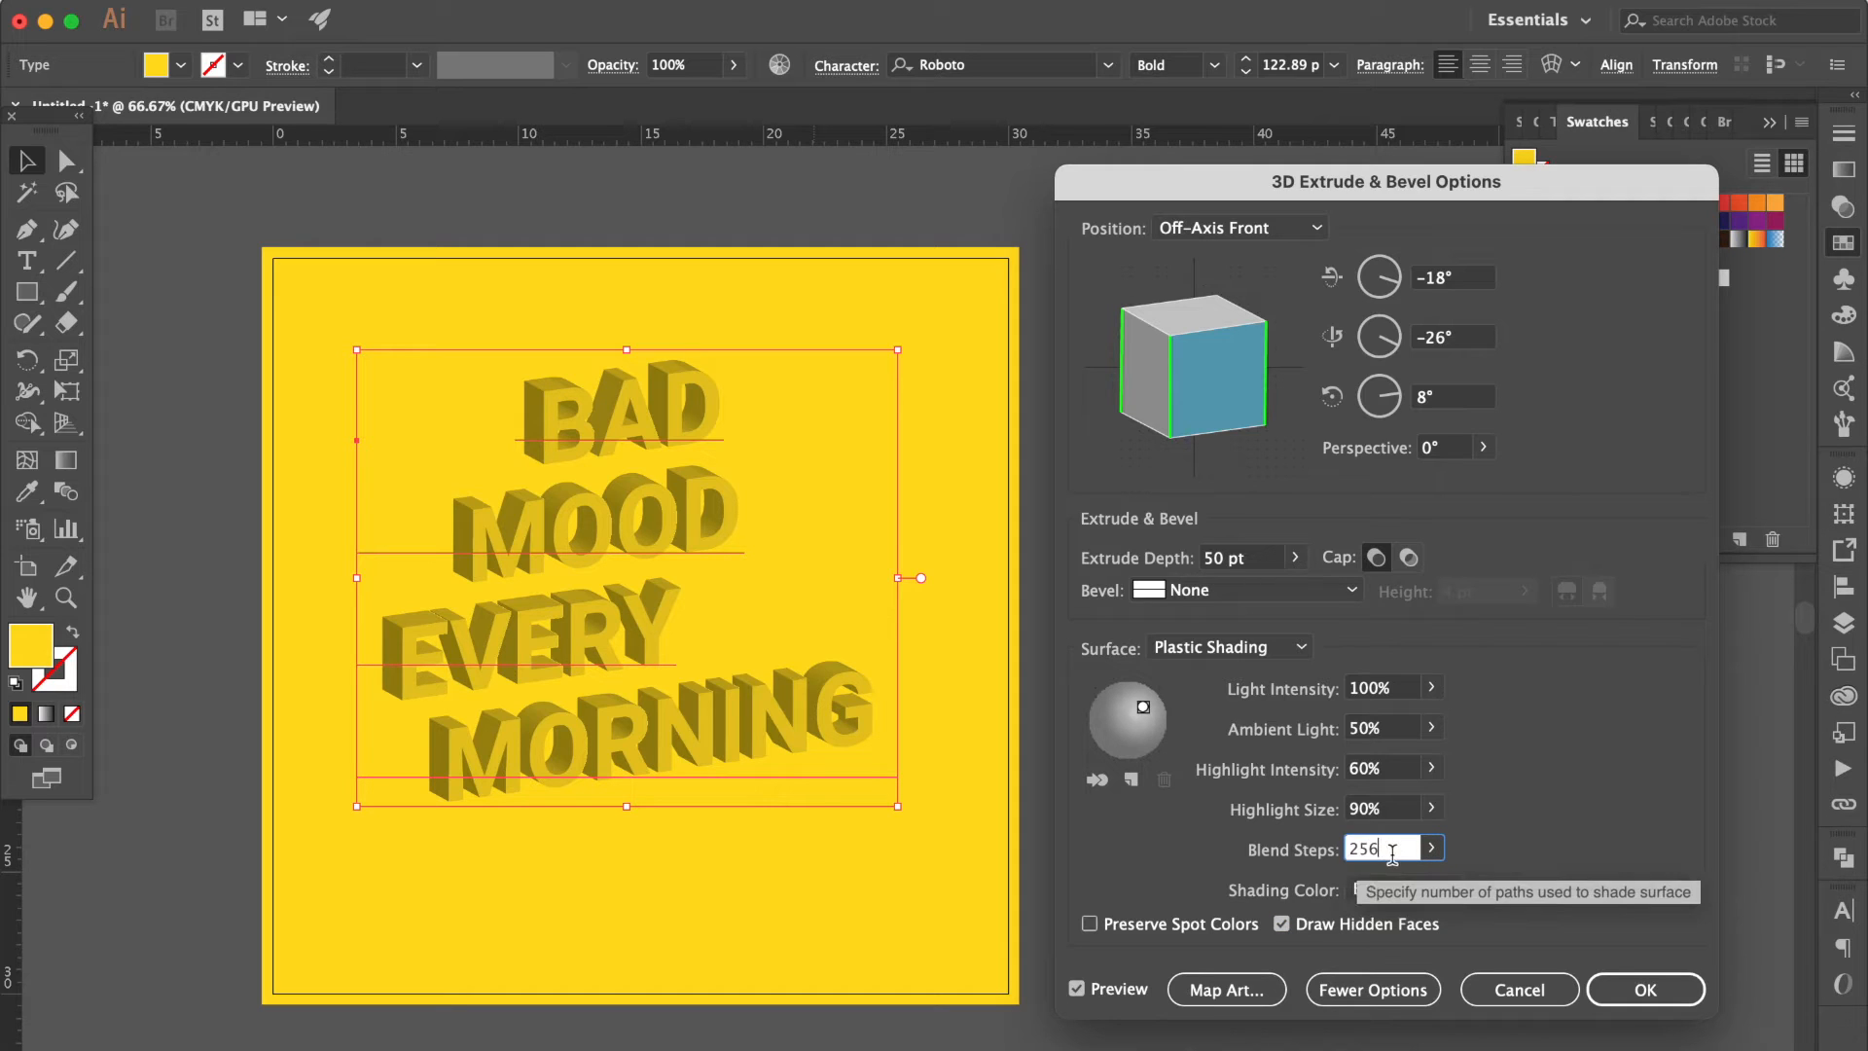
Set the extrude depth of the 3D text to 90 pt.
{"action": "double_click", "coordinate": [1268, 564]}
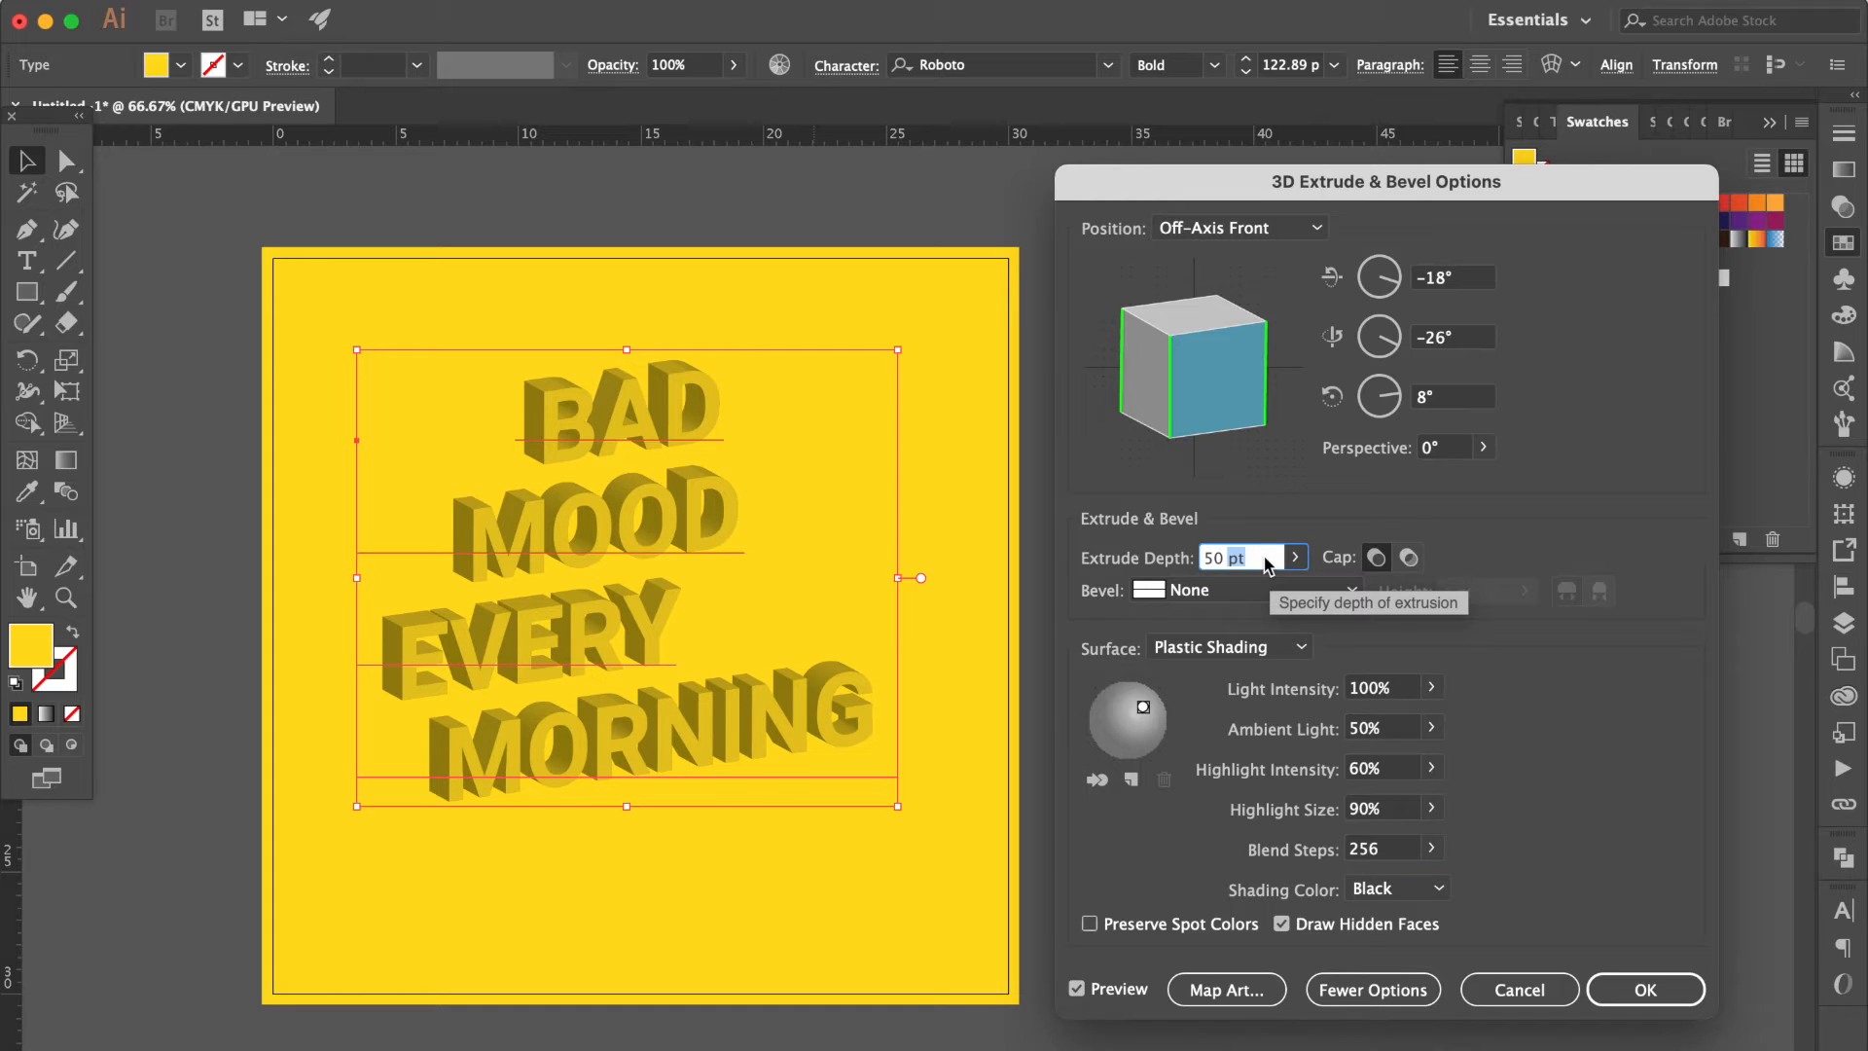
{"action": "type", "text": "90"}
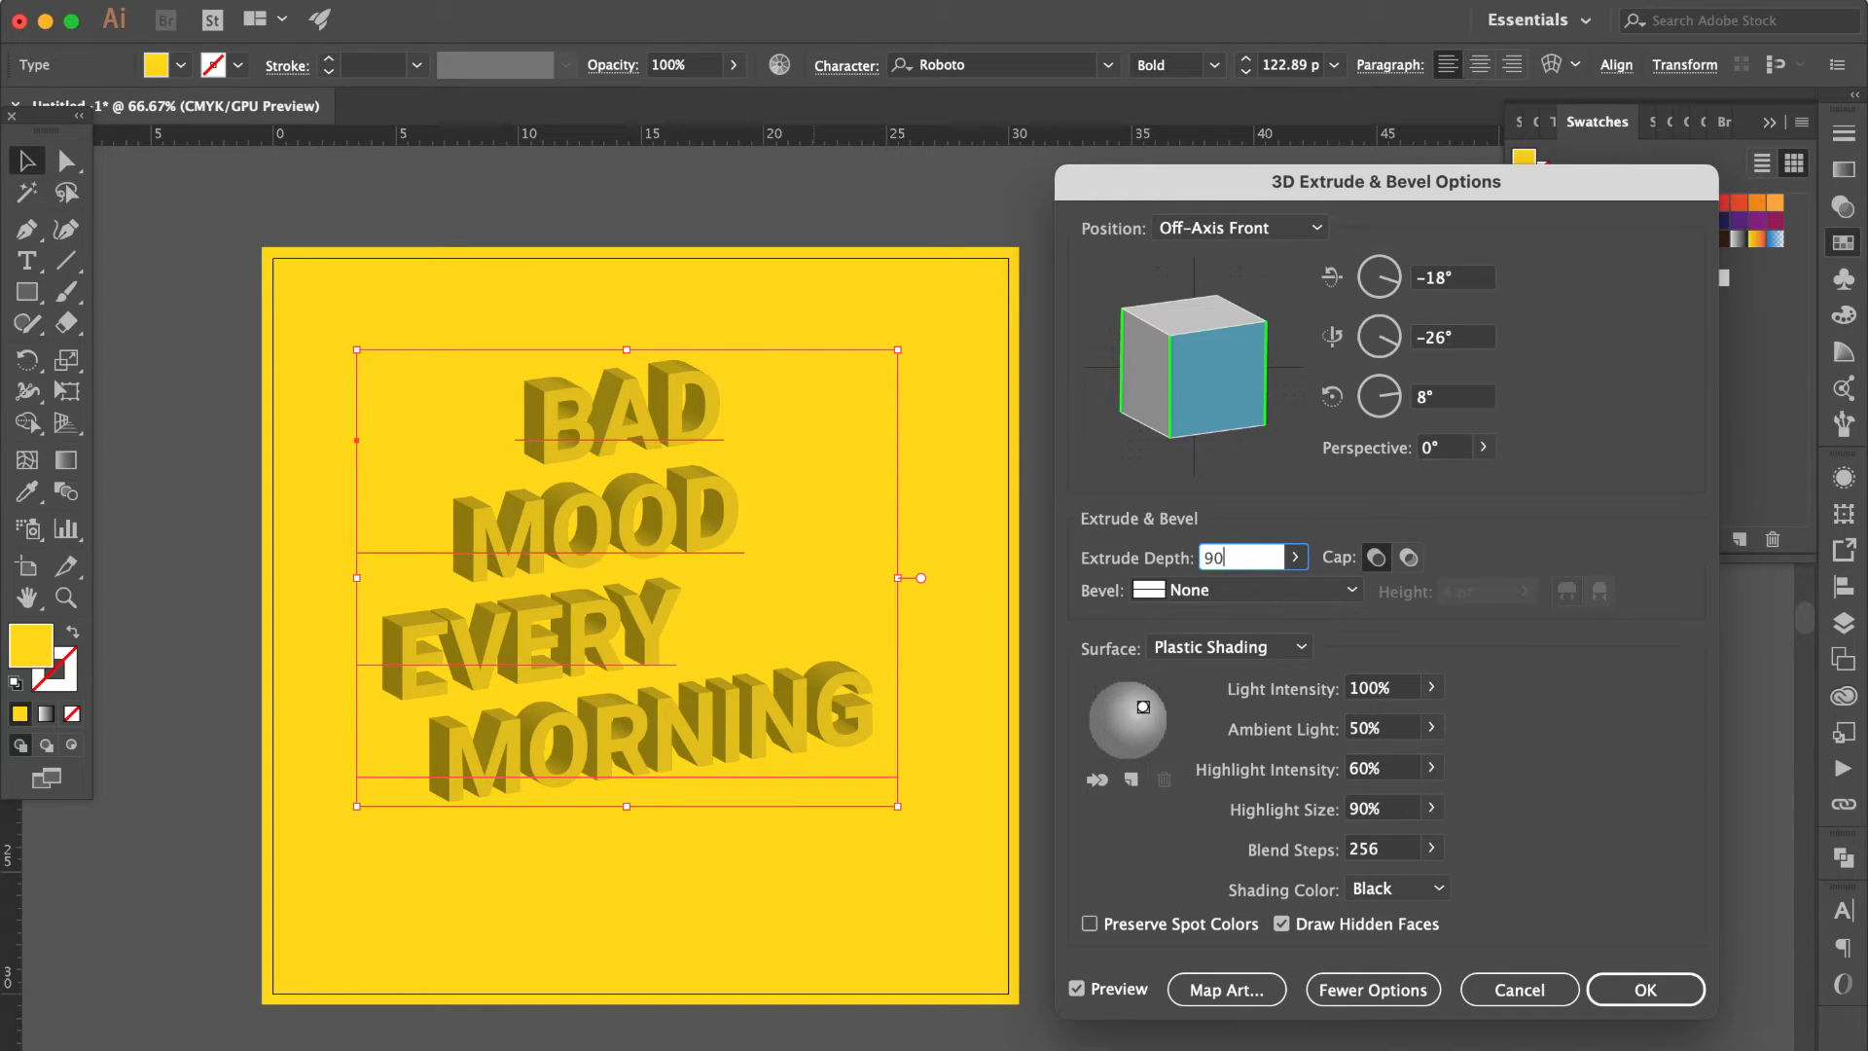
Rotate the 3D text to 50° around X, -25° around Y and 20° around Z, and apply the effect.
{"action": "left_click", "coordinate": [1473, 277]}
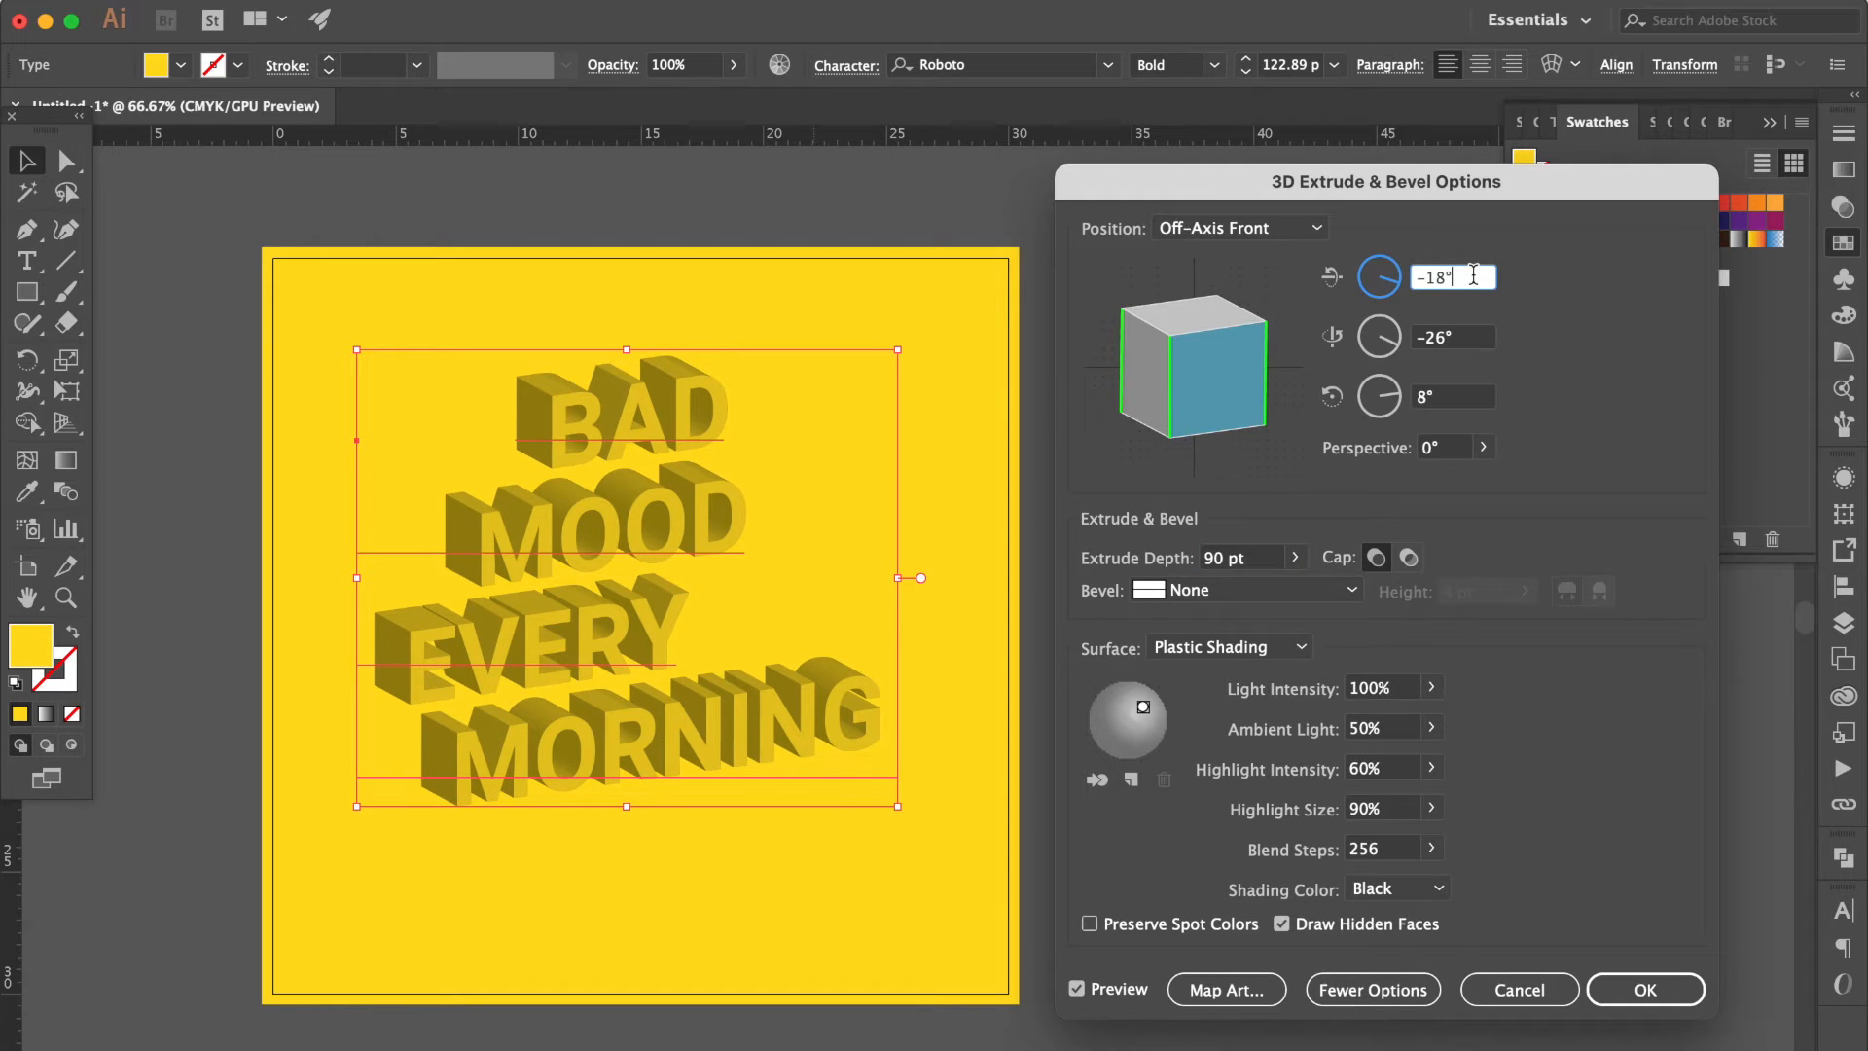
{"action": "double_click", "coordinate": [1473, 276]}
{"action": "type", "text": "50"}
{"action": "key", "text": "Tab"}
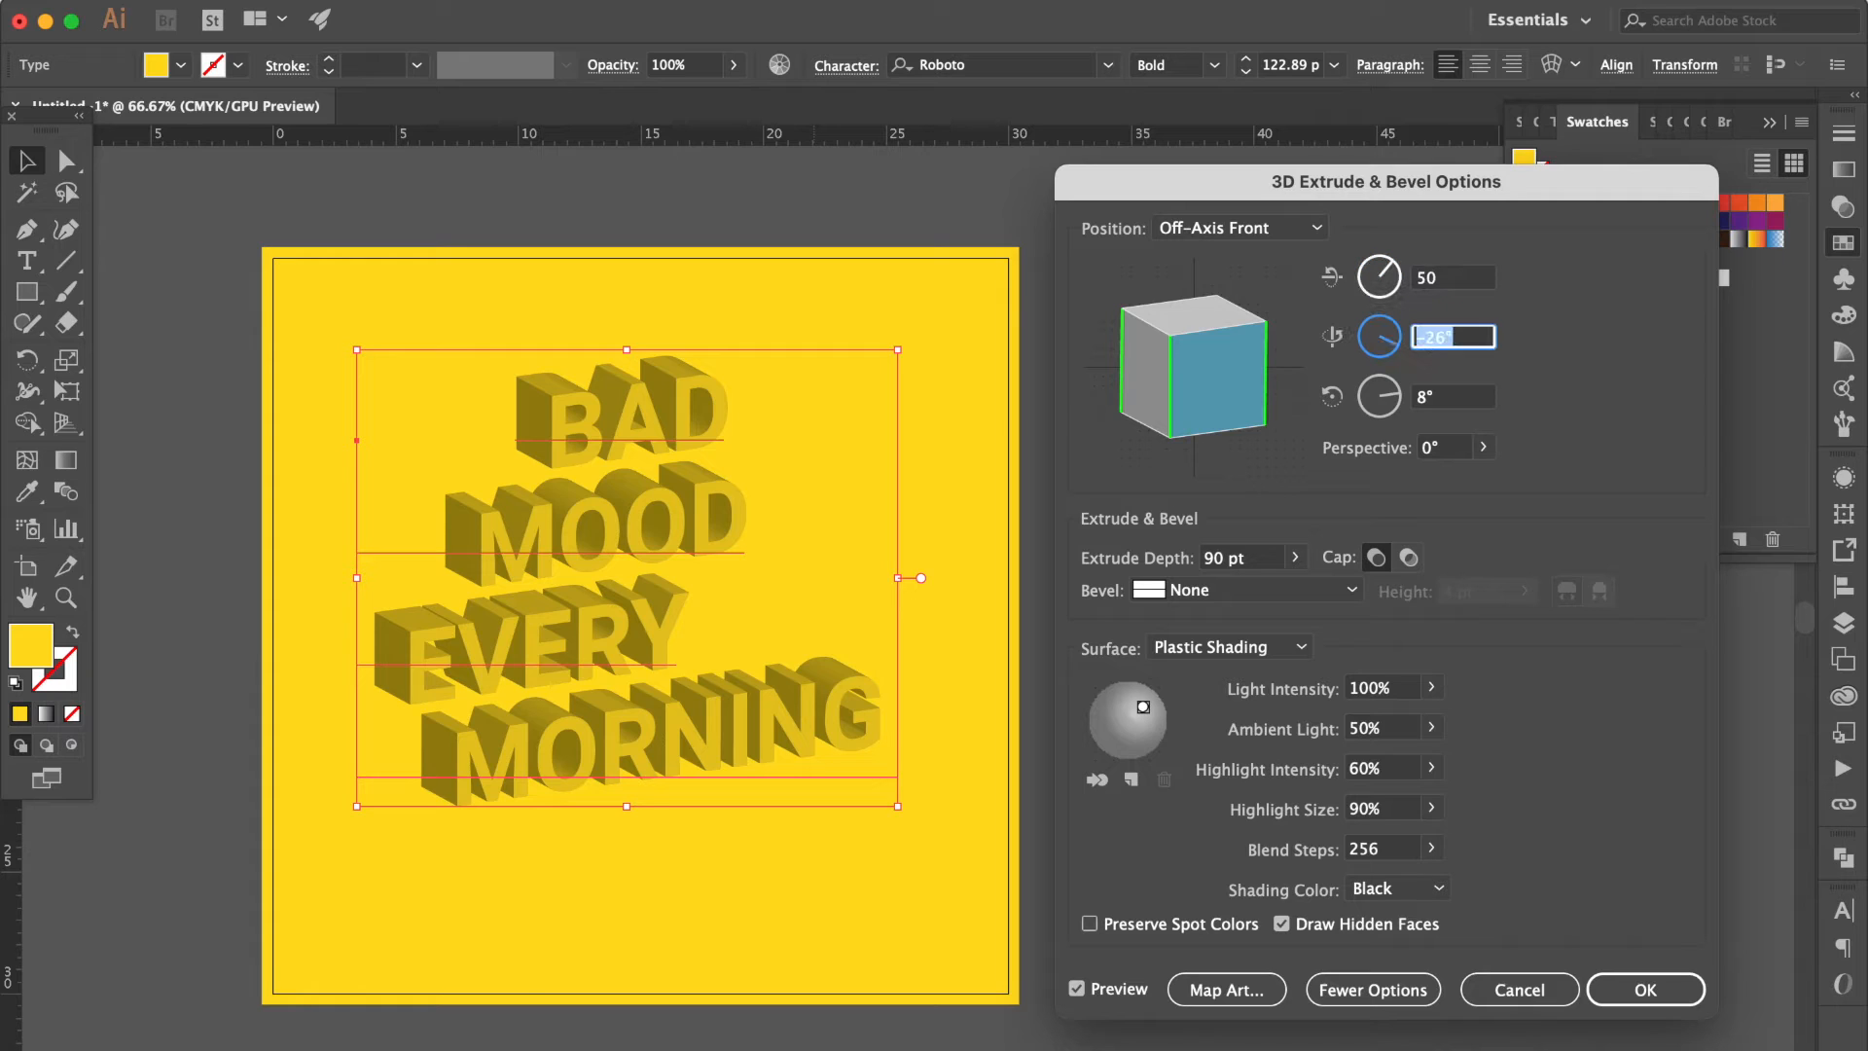
{"action": "type", "text": "-25"}
{"action": "key", "text": "Tab"}
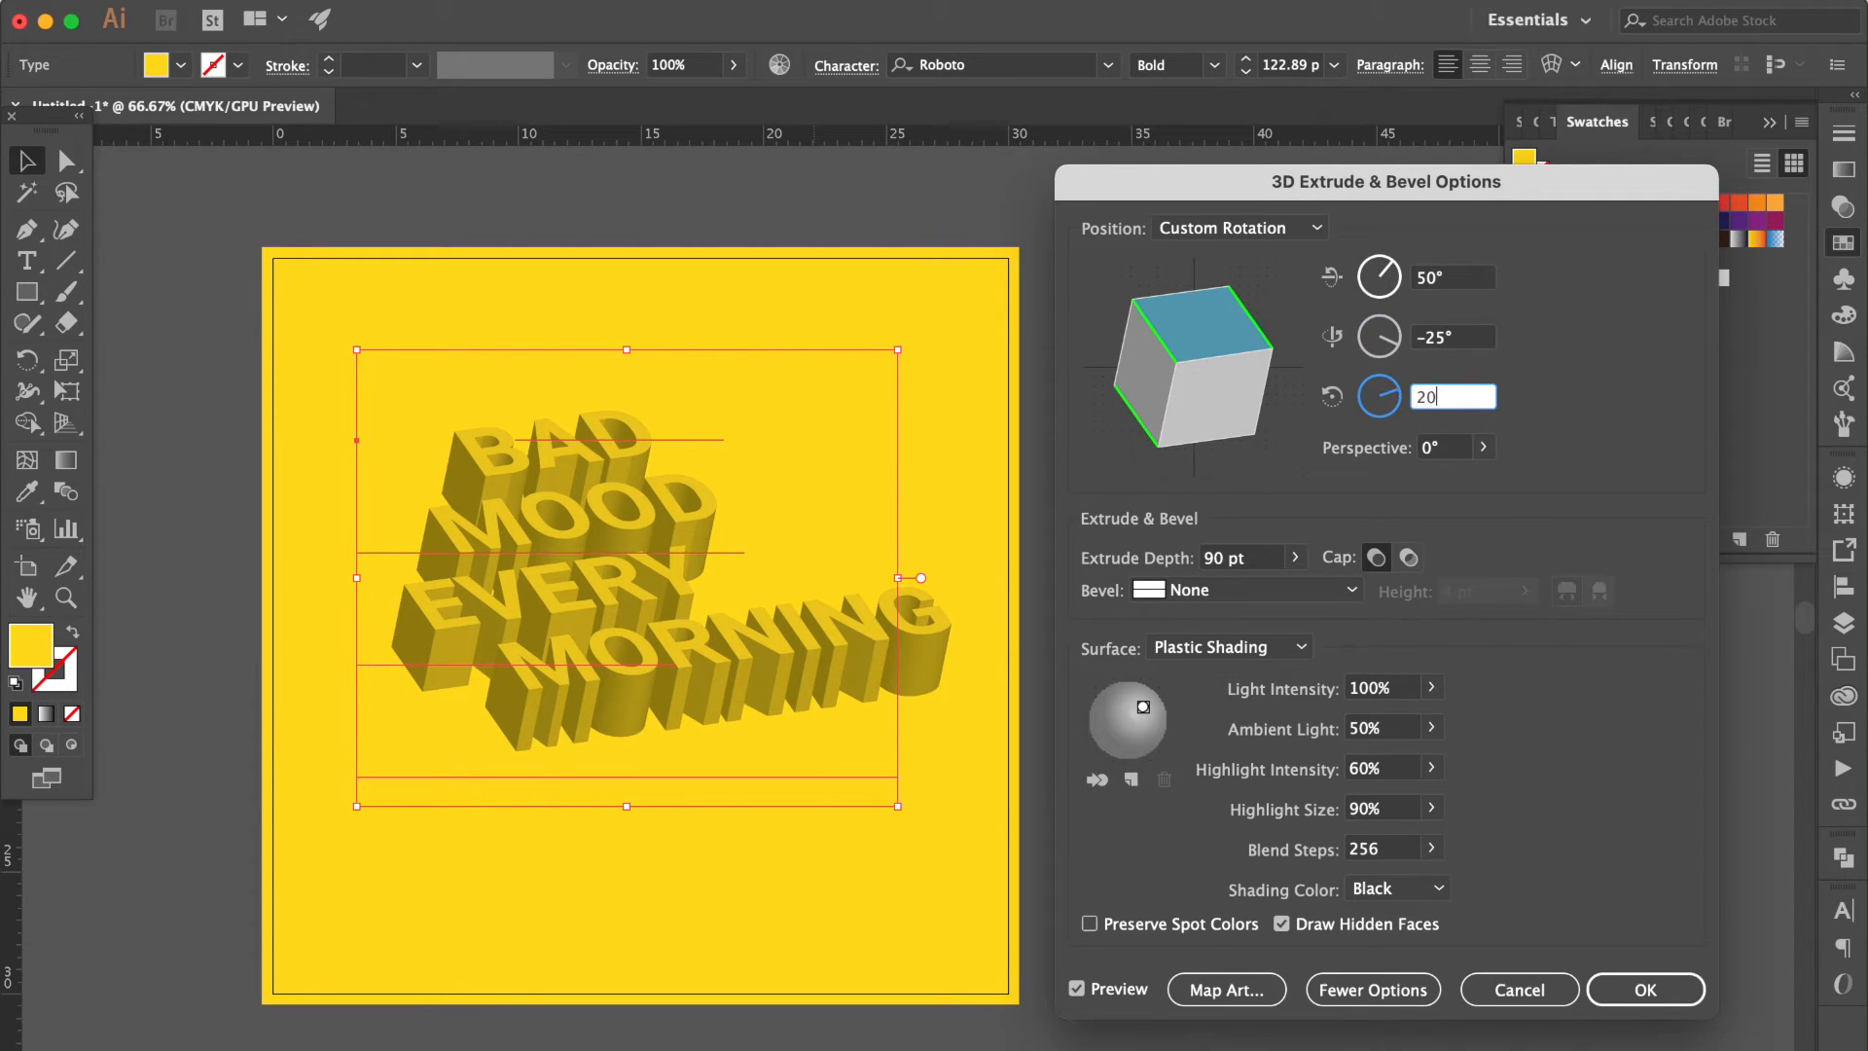
{"action": "key", "text": "Tab"}
{"action": "key", "text": "Return"}
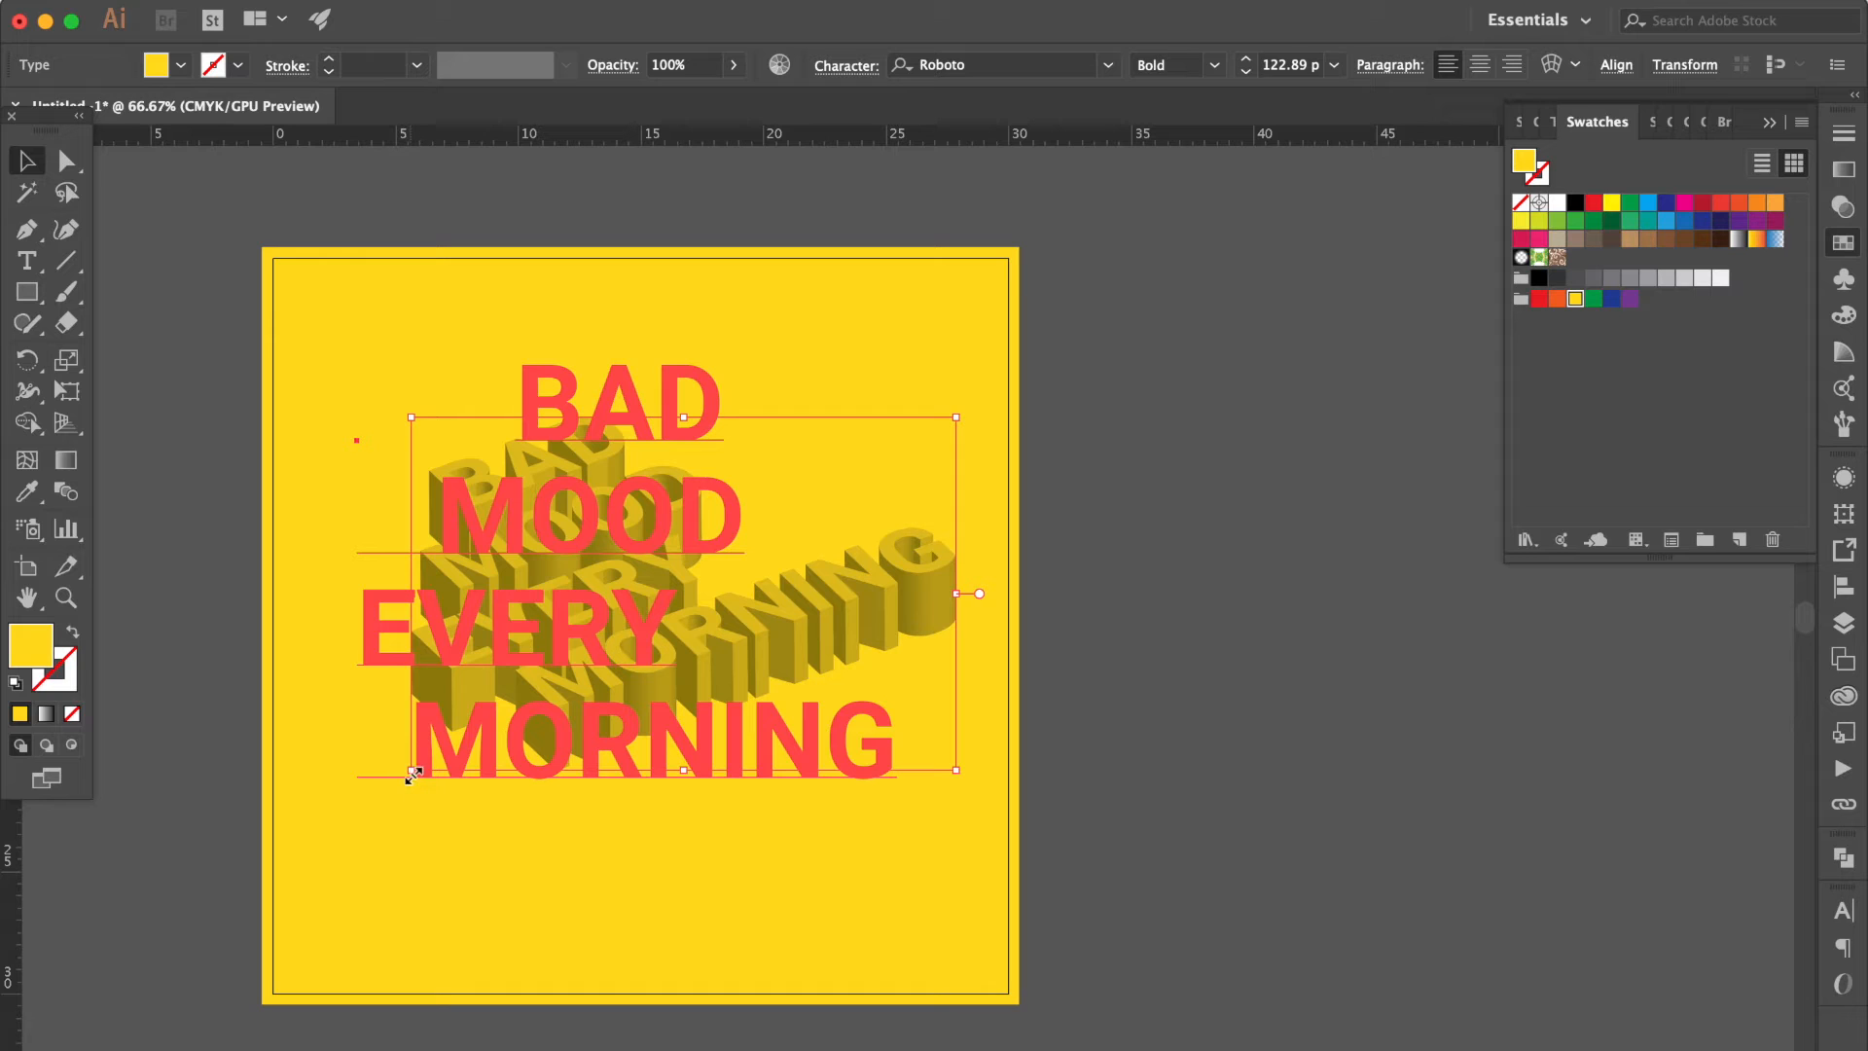
Scale the 3D text up proportionally to a font size of about 136.79 pt.
{"action": "left_click_drag", "start_coordinate": [409, 783], "coordinate": [352, 850]}
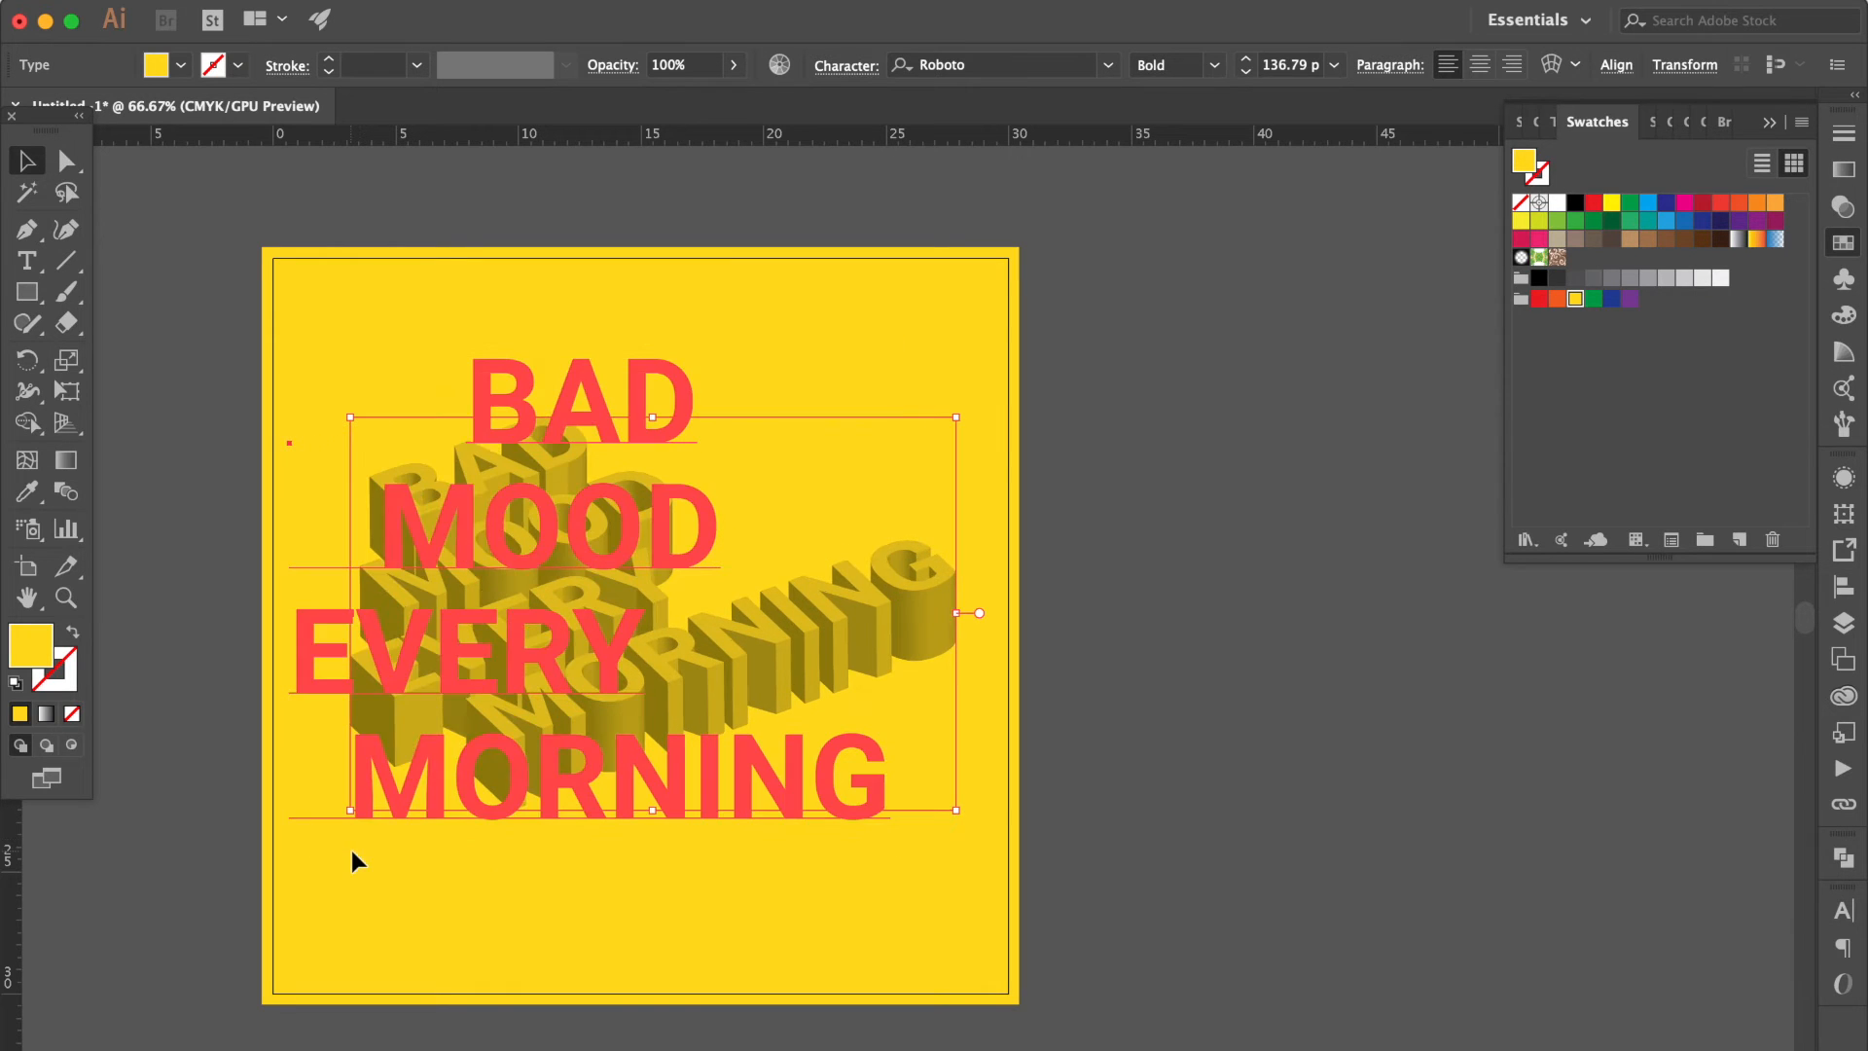
{"action": "left_click", "coordinate": [1145, 510]}
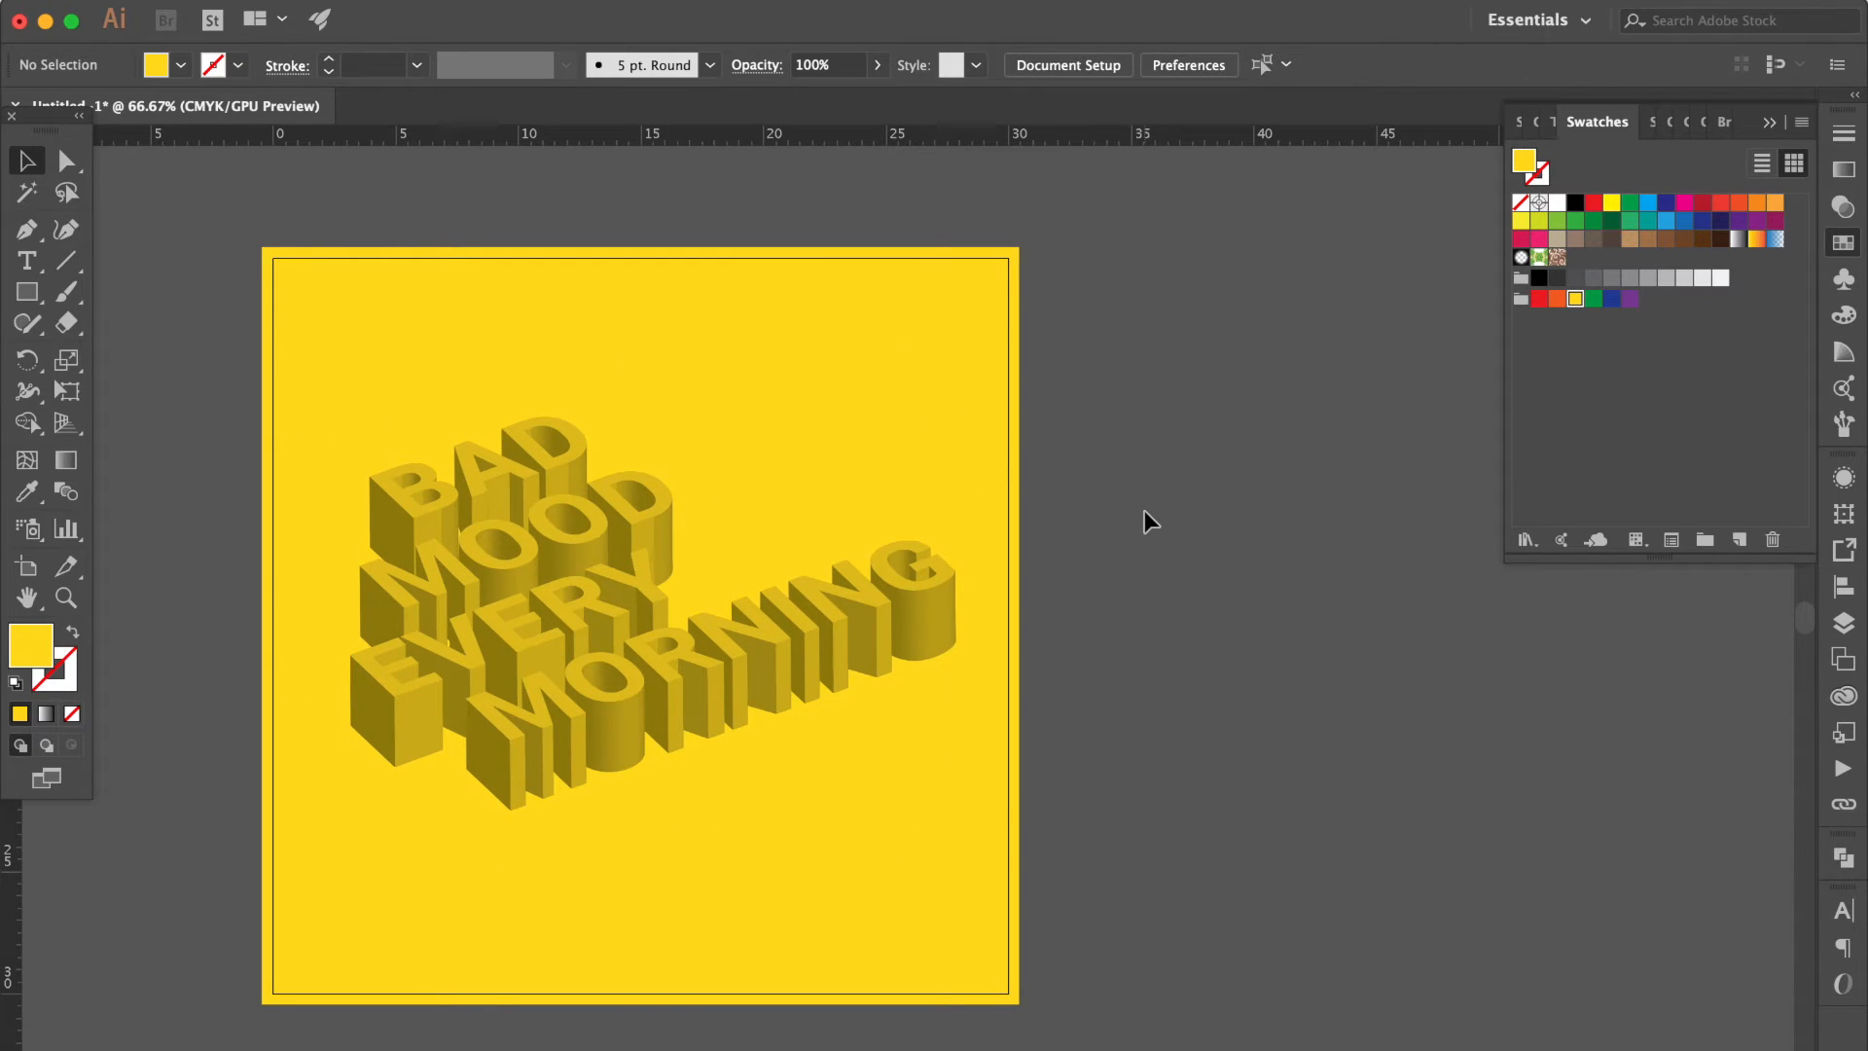
{"action": "scroll", "coordinate": [1144, 510], "scroll_direction": "left", "scroll_amount": 2}
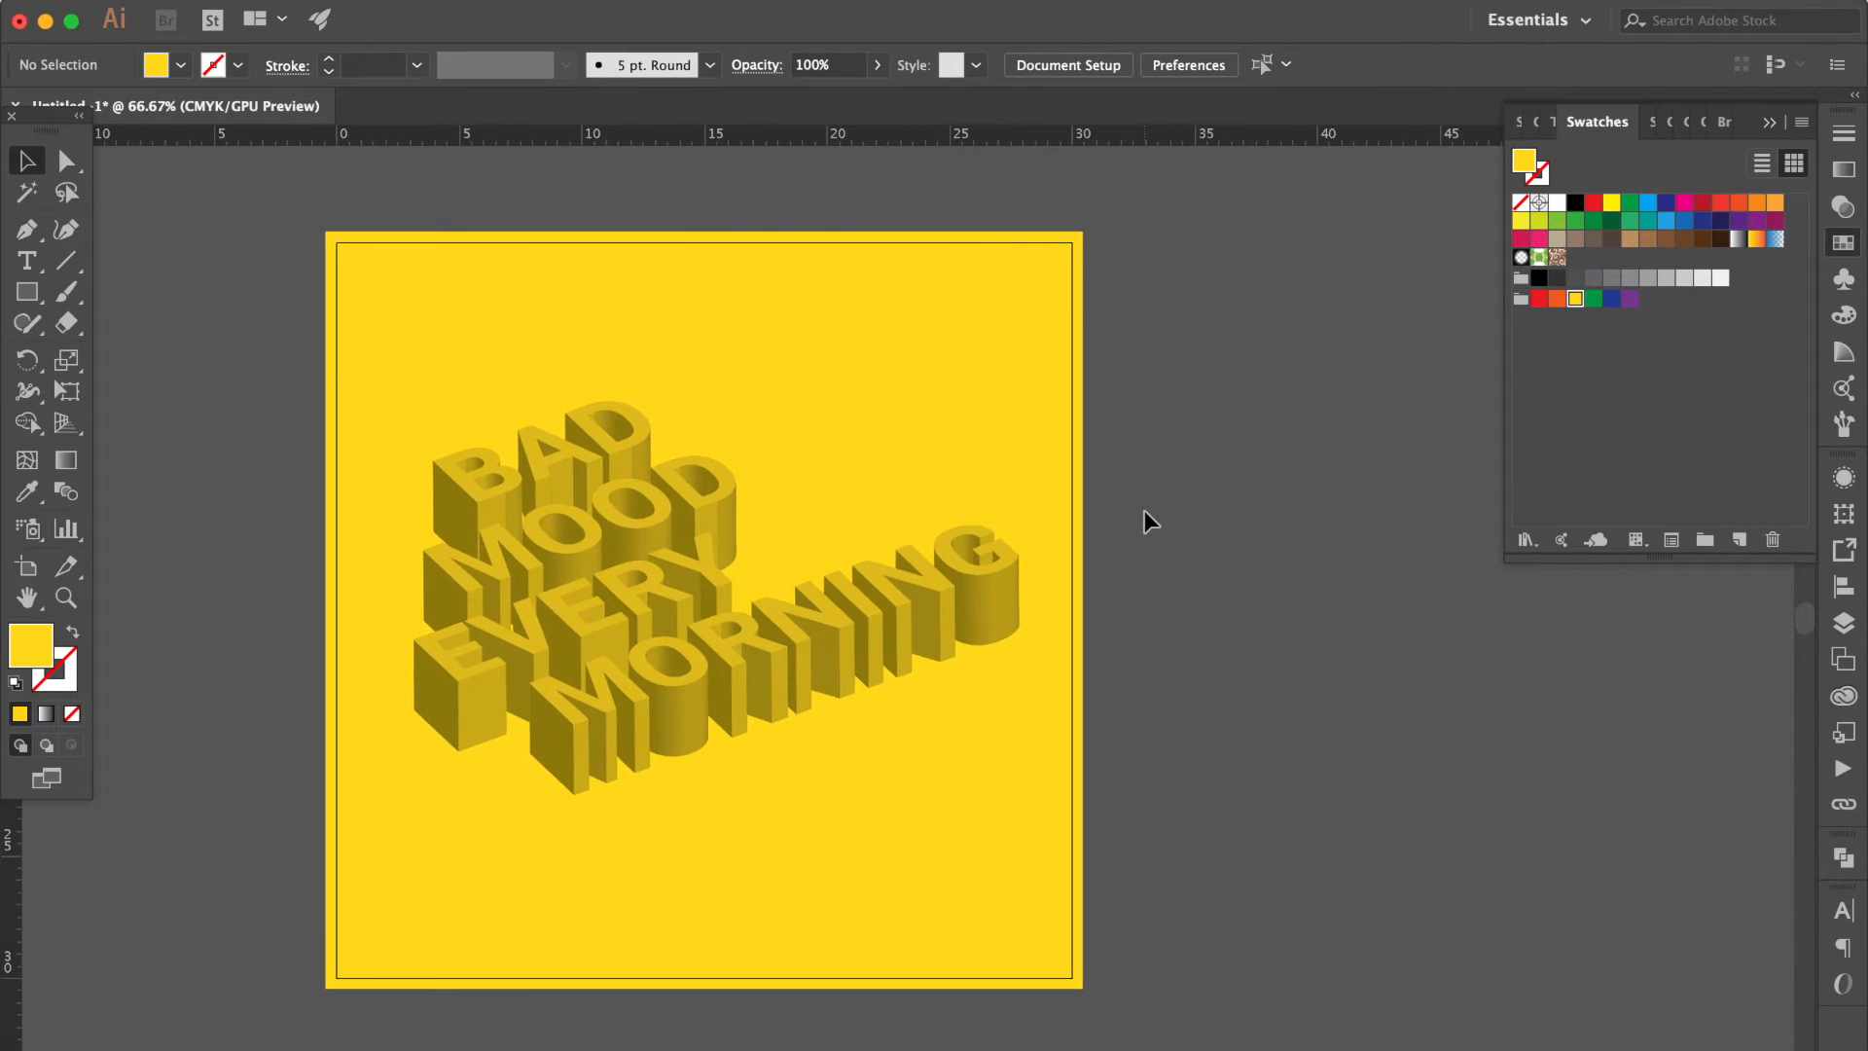
Expand the appearance of the 3D text into editable shapes.
{"action": "left_click", "coordinate": [848, 582]}
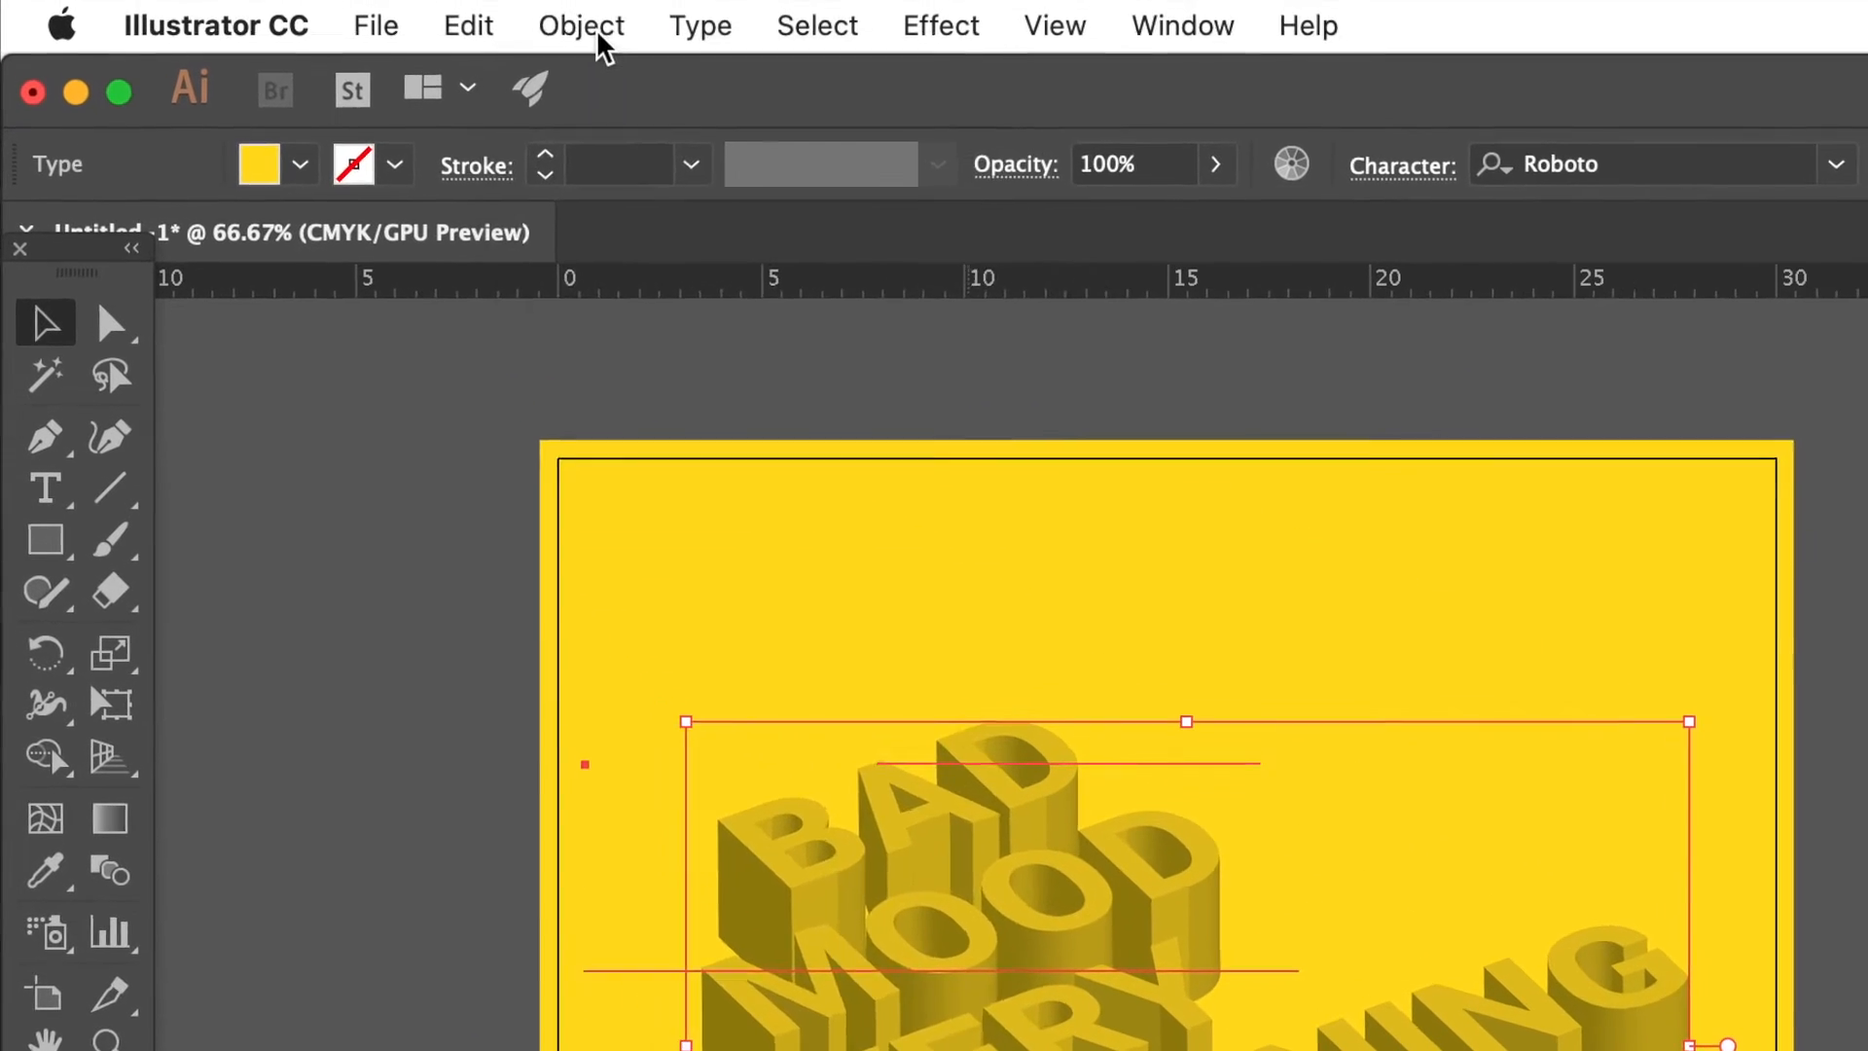
{"action": "left_click", "coordinate": [428, 5]}
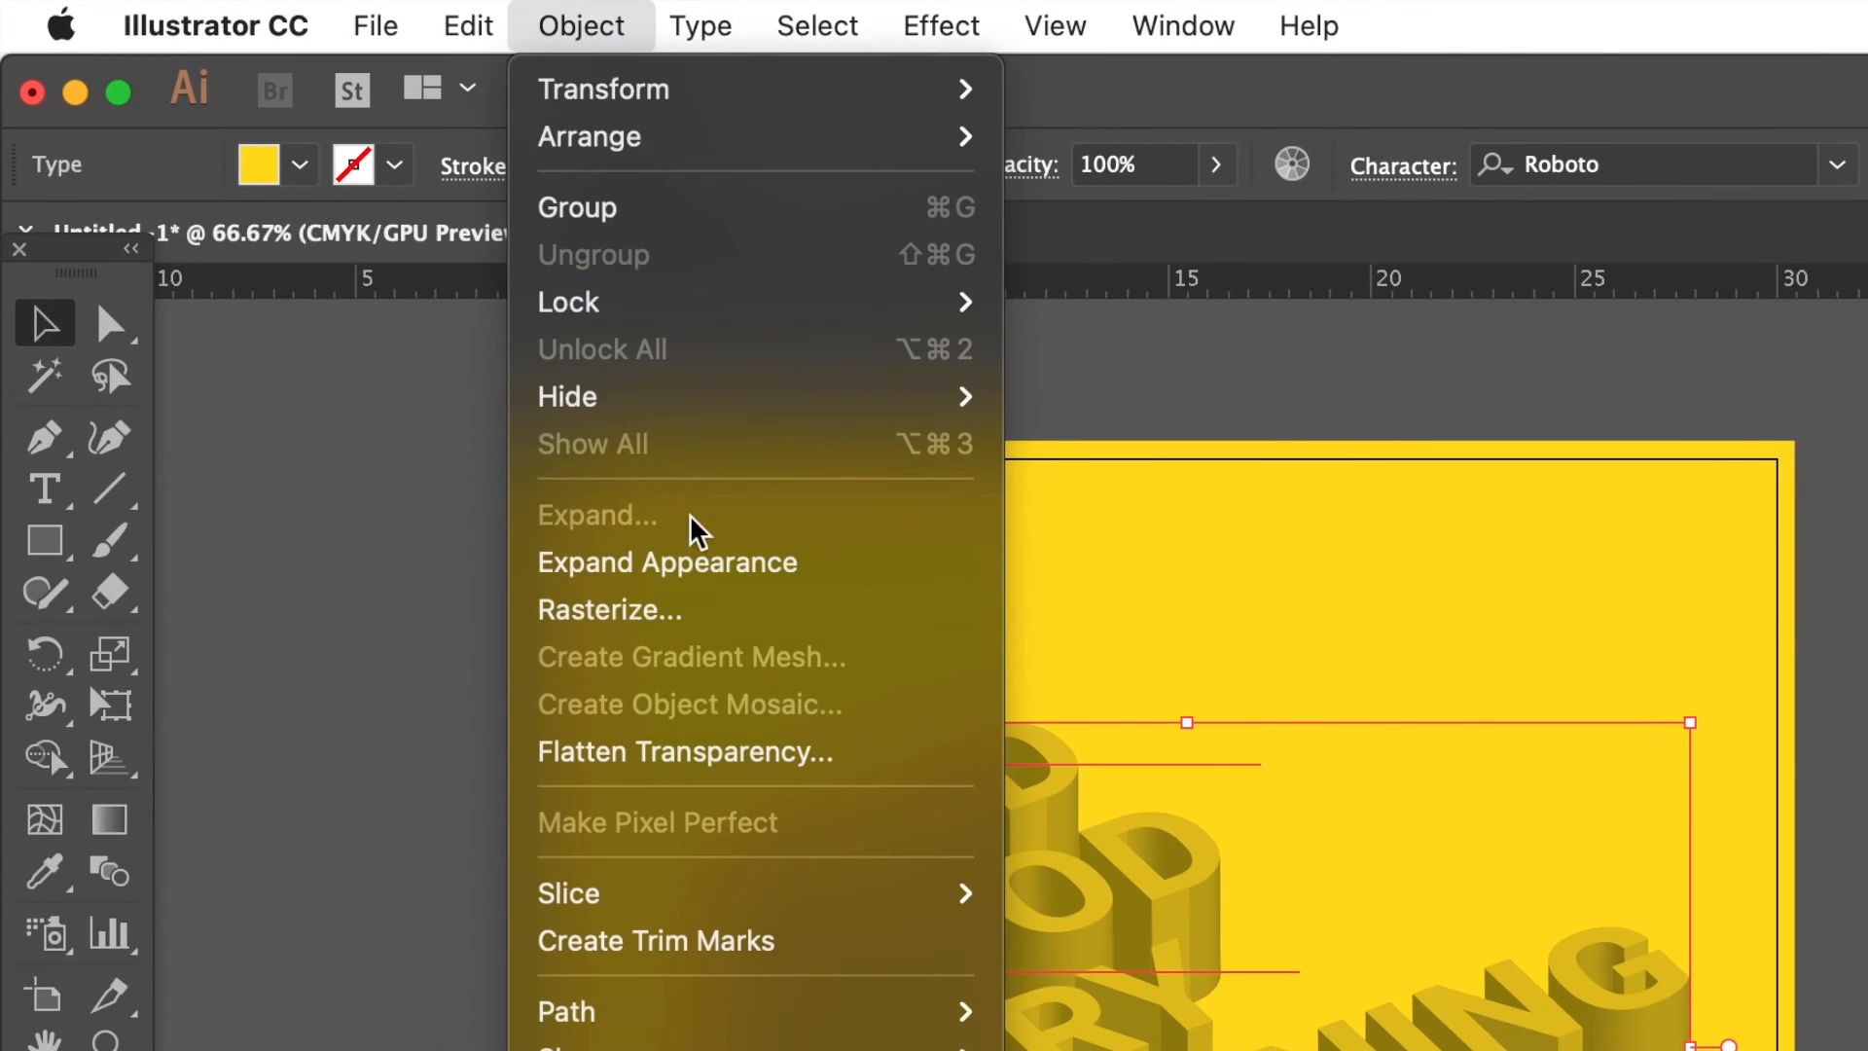
{"action": "left_click", "coordinate": [472, 375]}
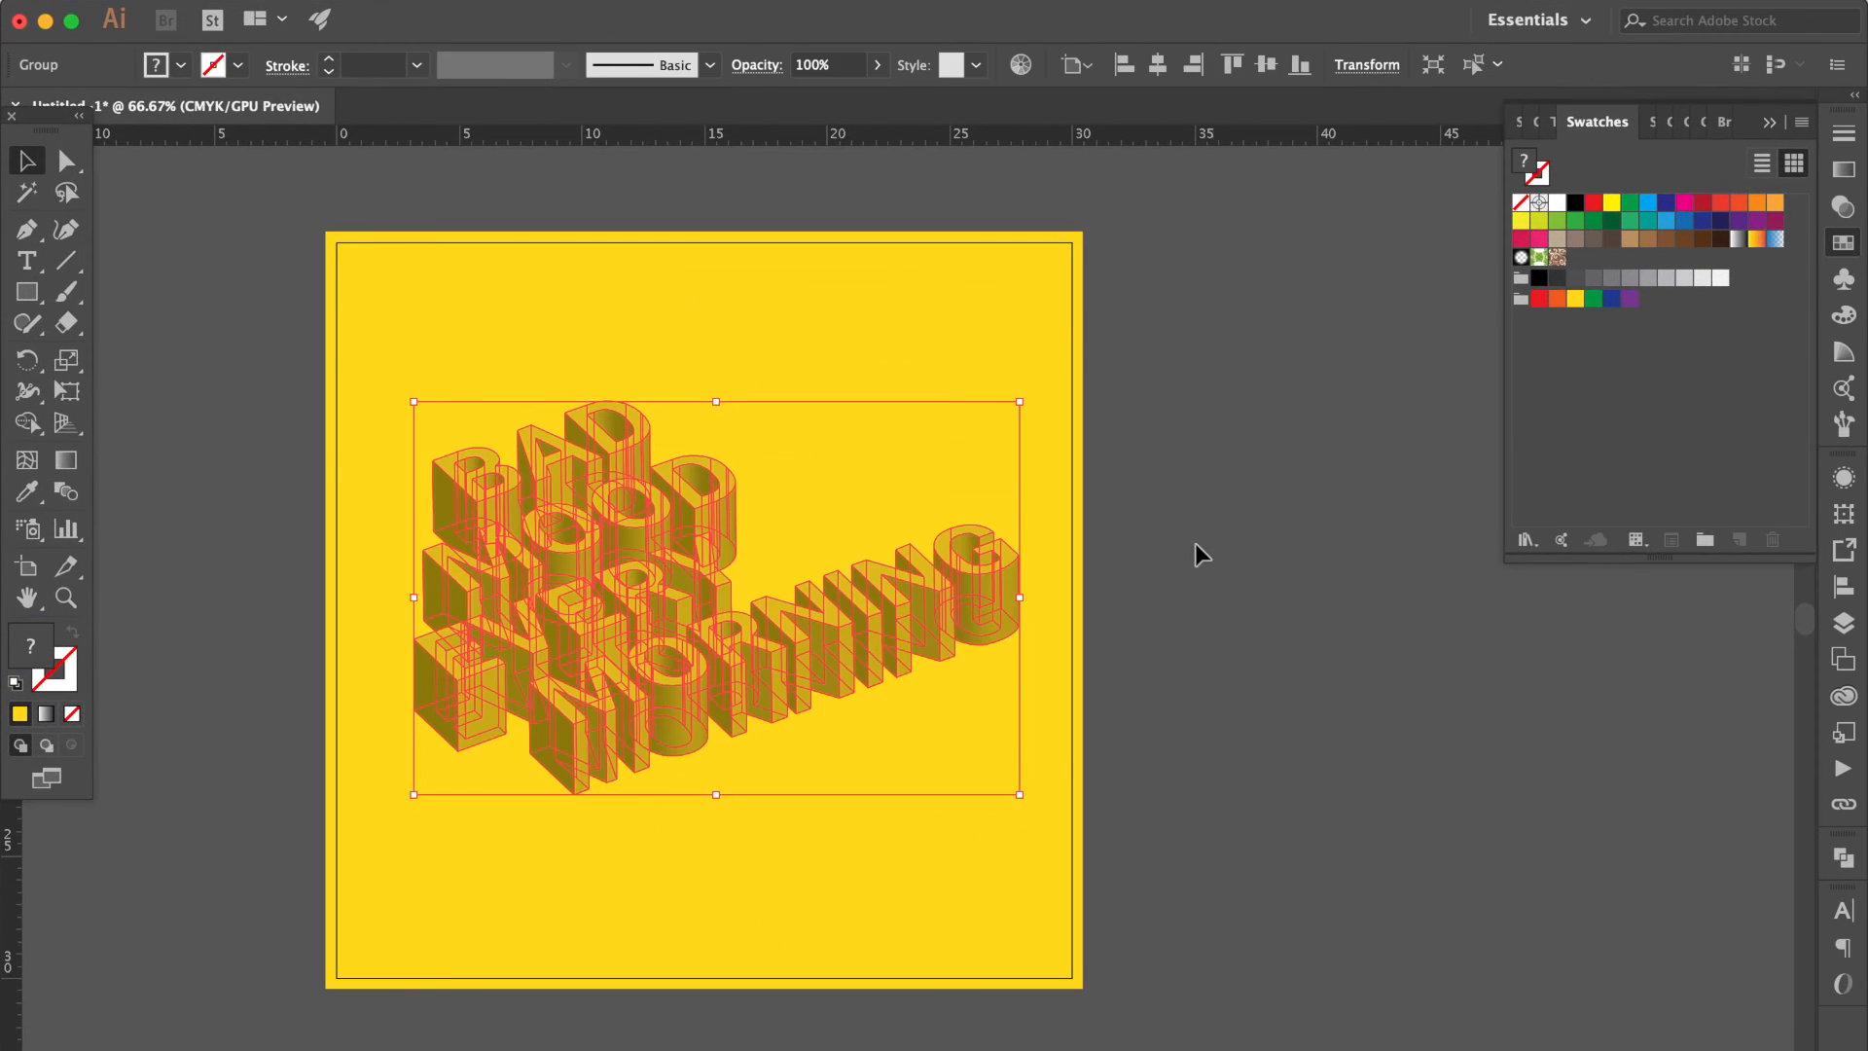
{"action": "left_click", "coordinate": [1191, 528]}
Directly select the front faces of all letters in BAD and MOOD.
{"action": "scroll", "coordinate": [539, 584], "scroll_direction": "up", "scroll_amount": 4}
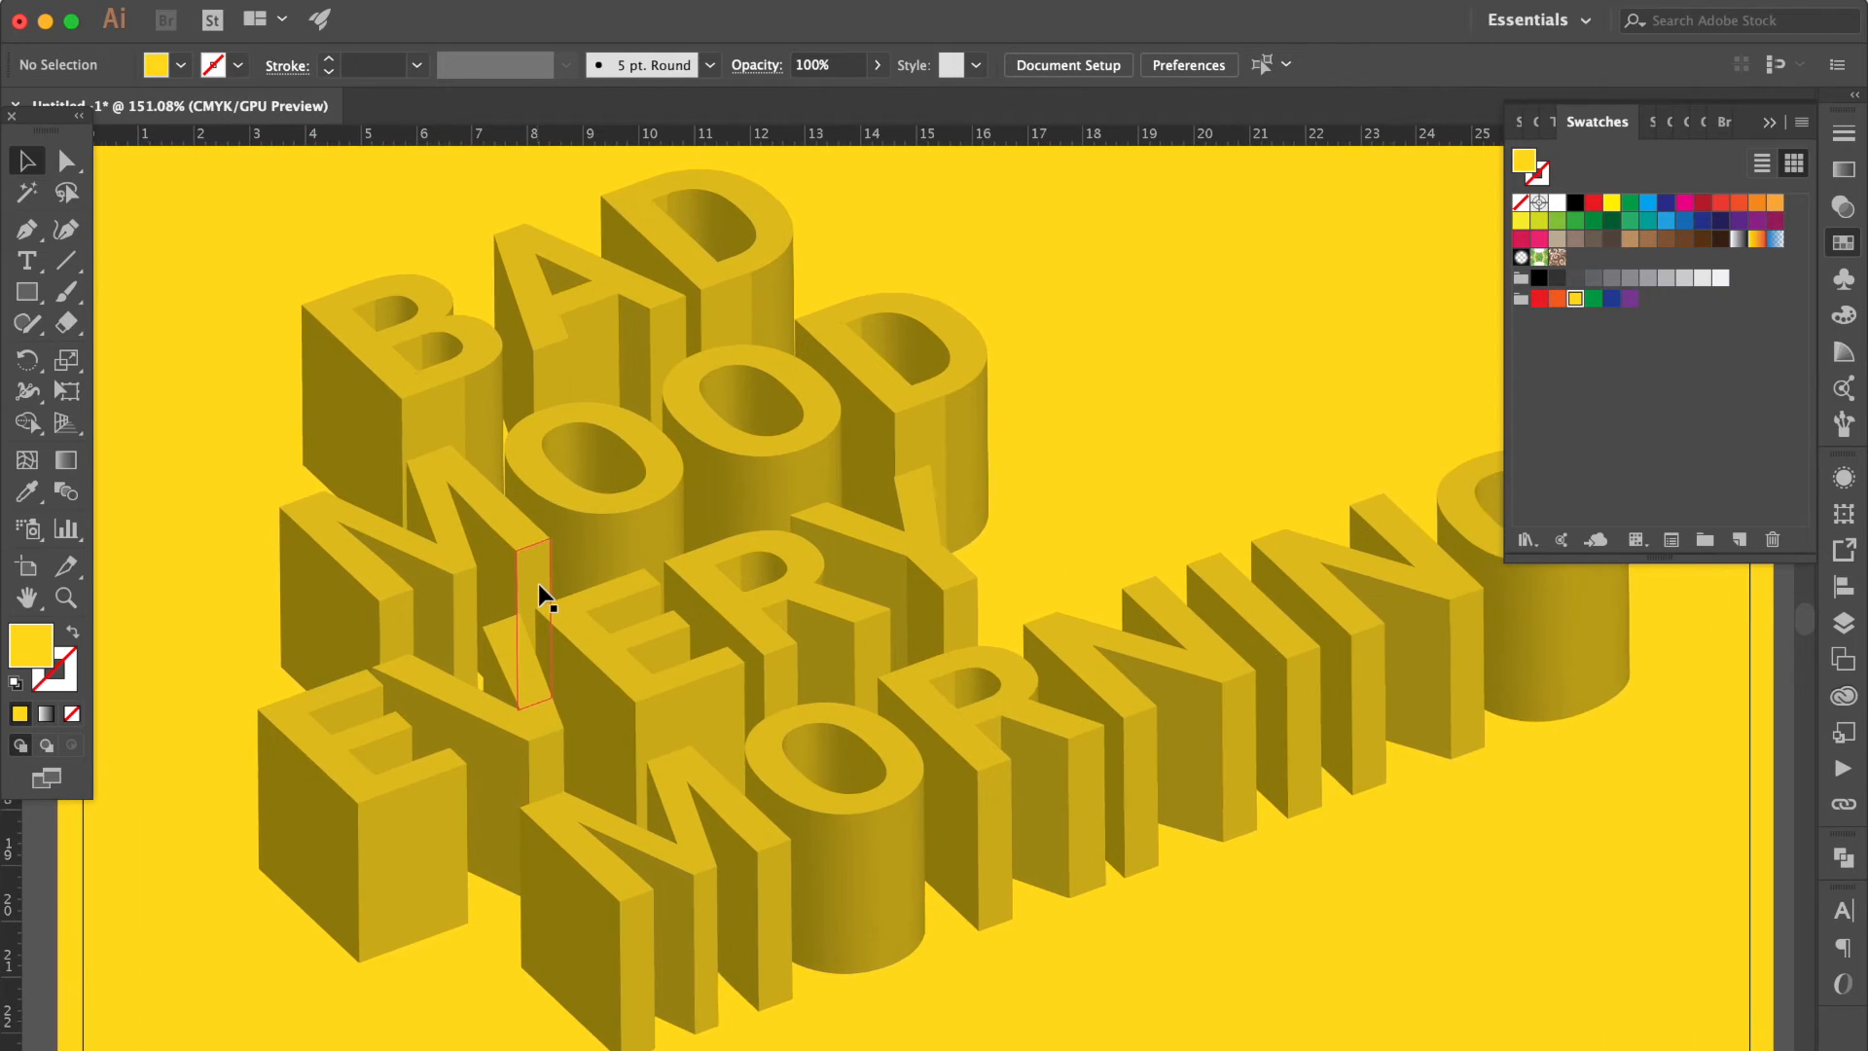
{"action": "scroll", "coordinate": [539, 584], "scroll_direction": "down", "scroll_amount": 1}
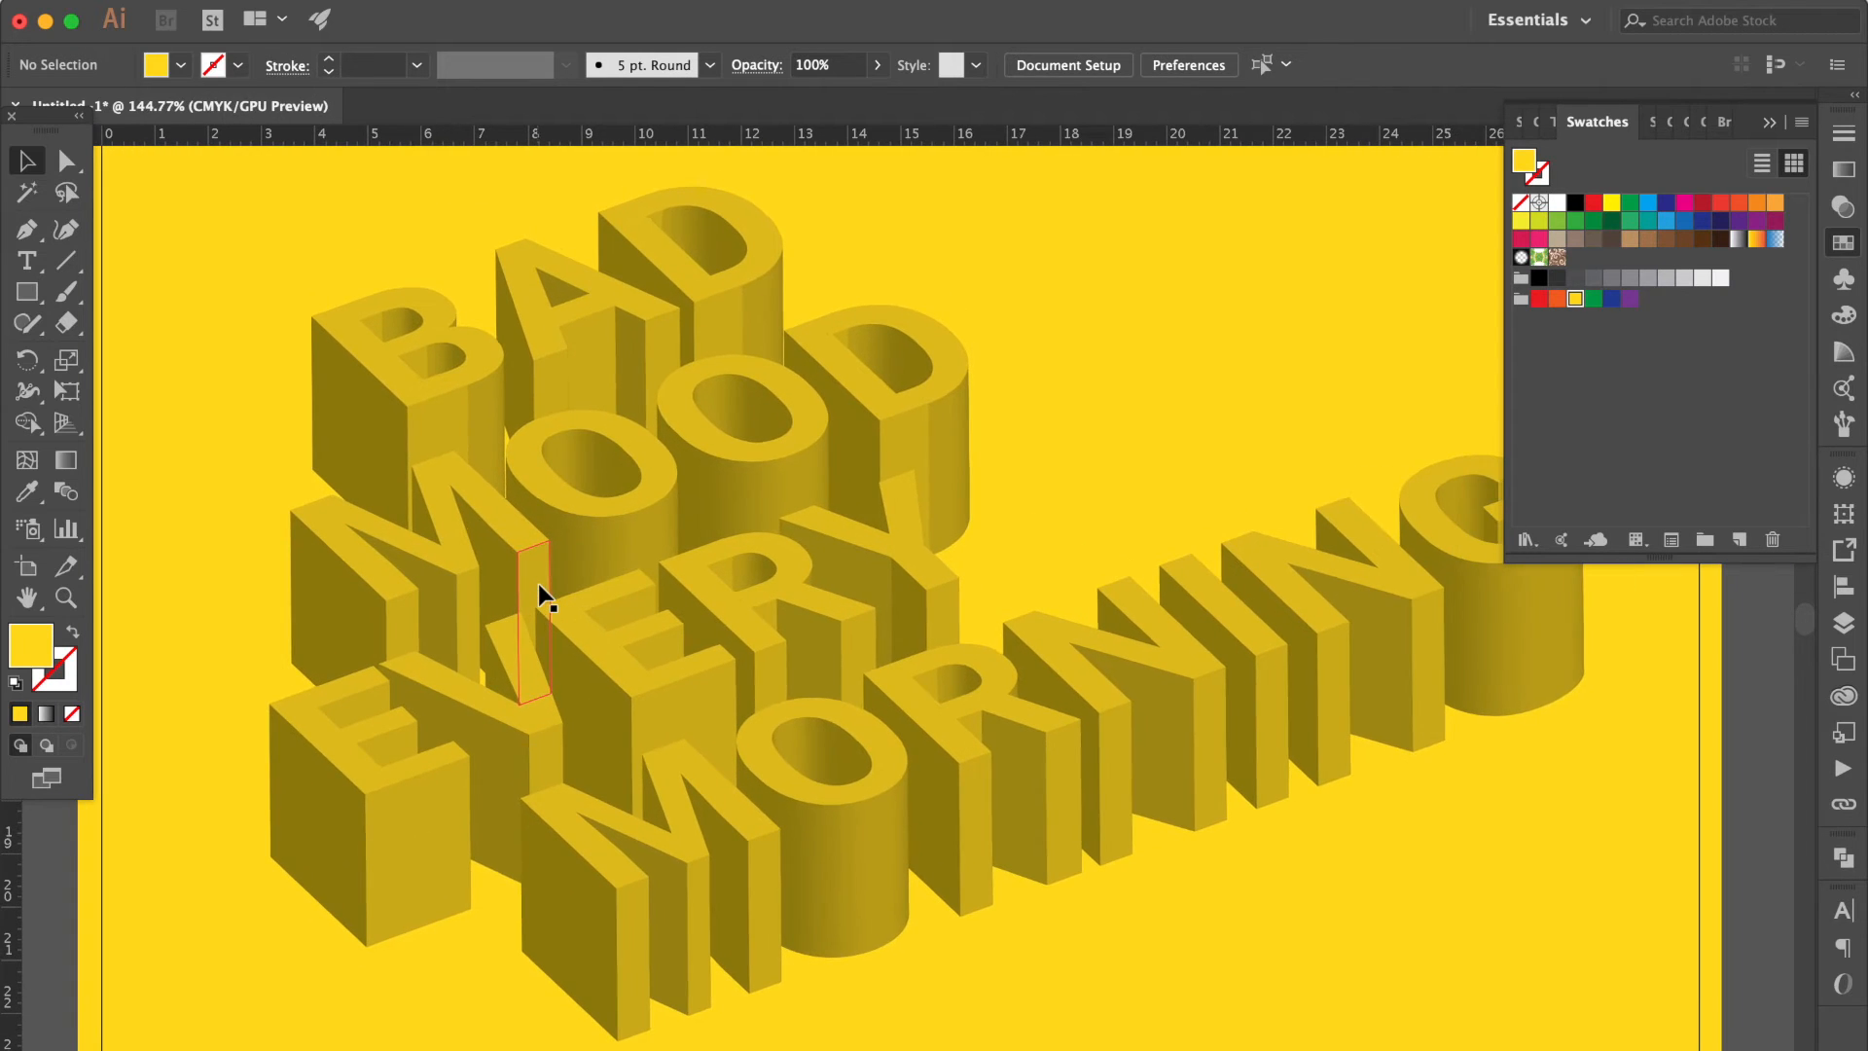
{"action": "left_click", "coordinate": [1771, 118]}
{"action": "left_click", "coordinate": [67, 166]}
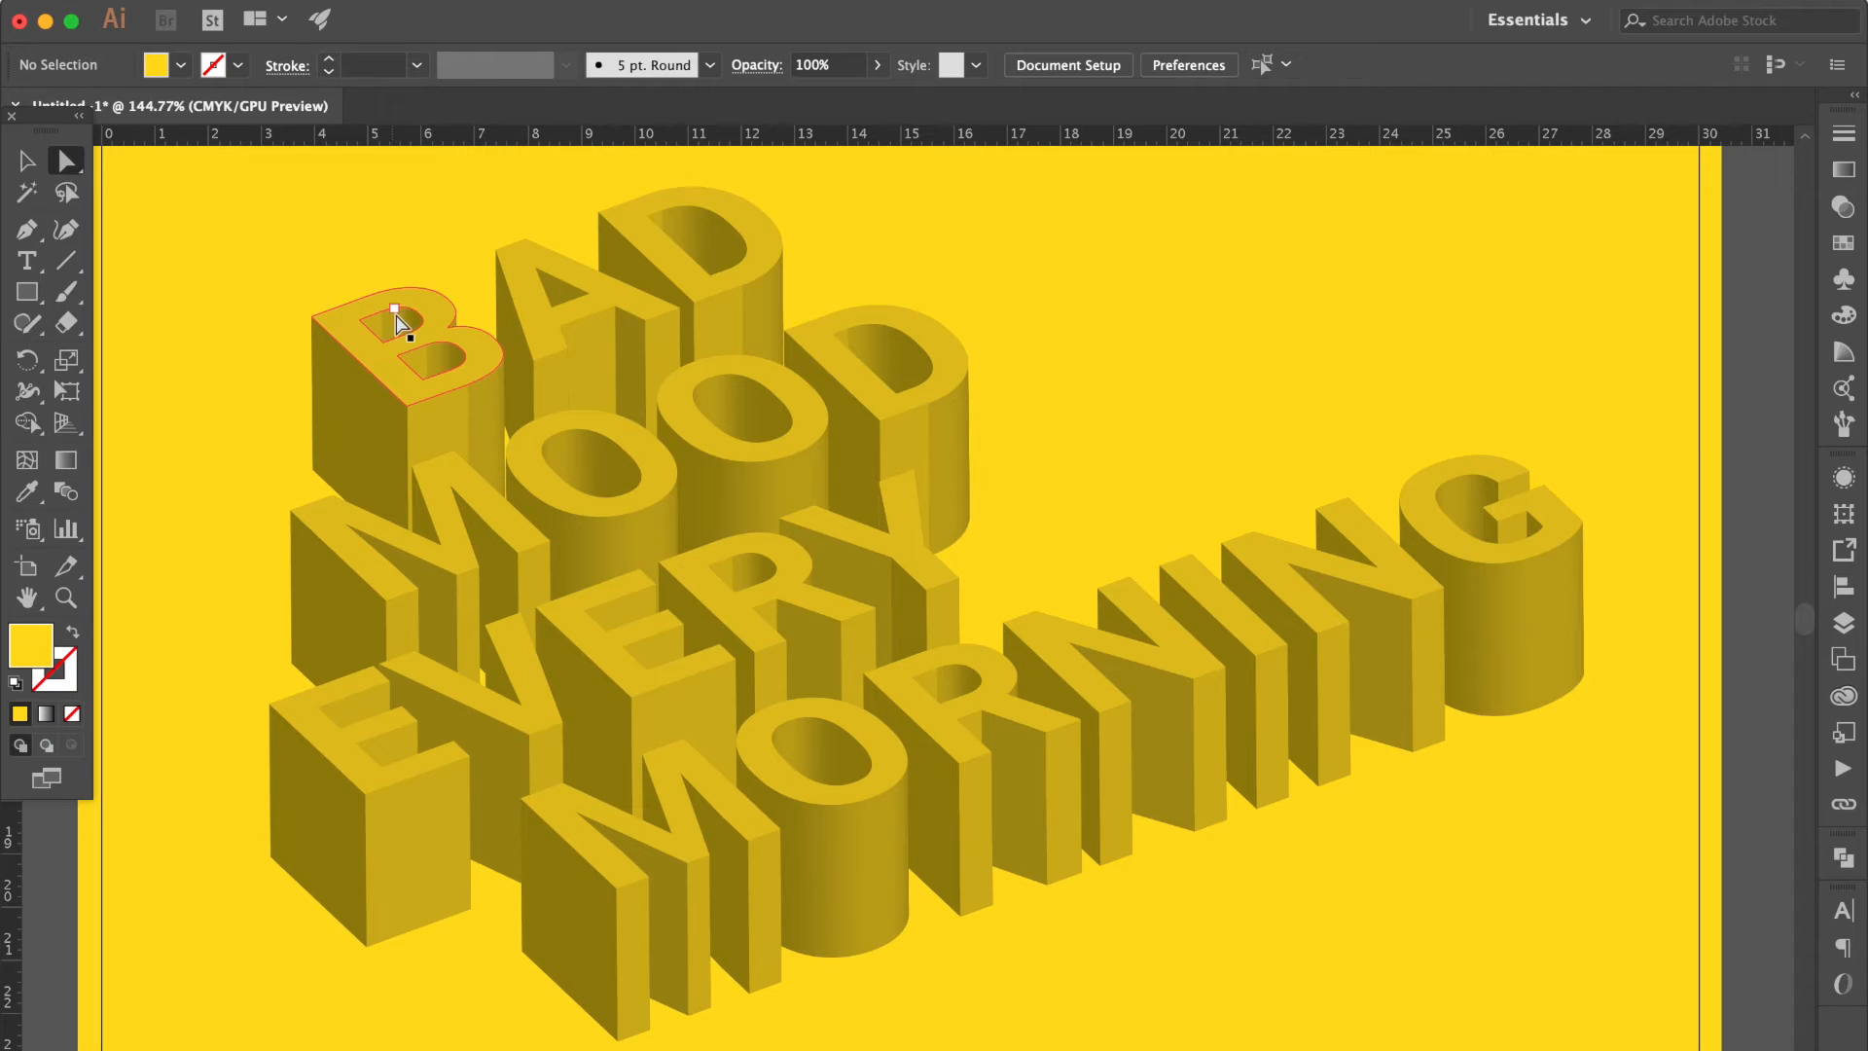
{"action": "scroll", "coordinate": [365, 345], "scroll_direction": "up", "scroll_amount": 3}
{"action": "scroll", "coordinate": [358, 342], "scroll_direction": "up", "scroll_amount": 1}
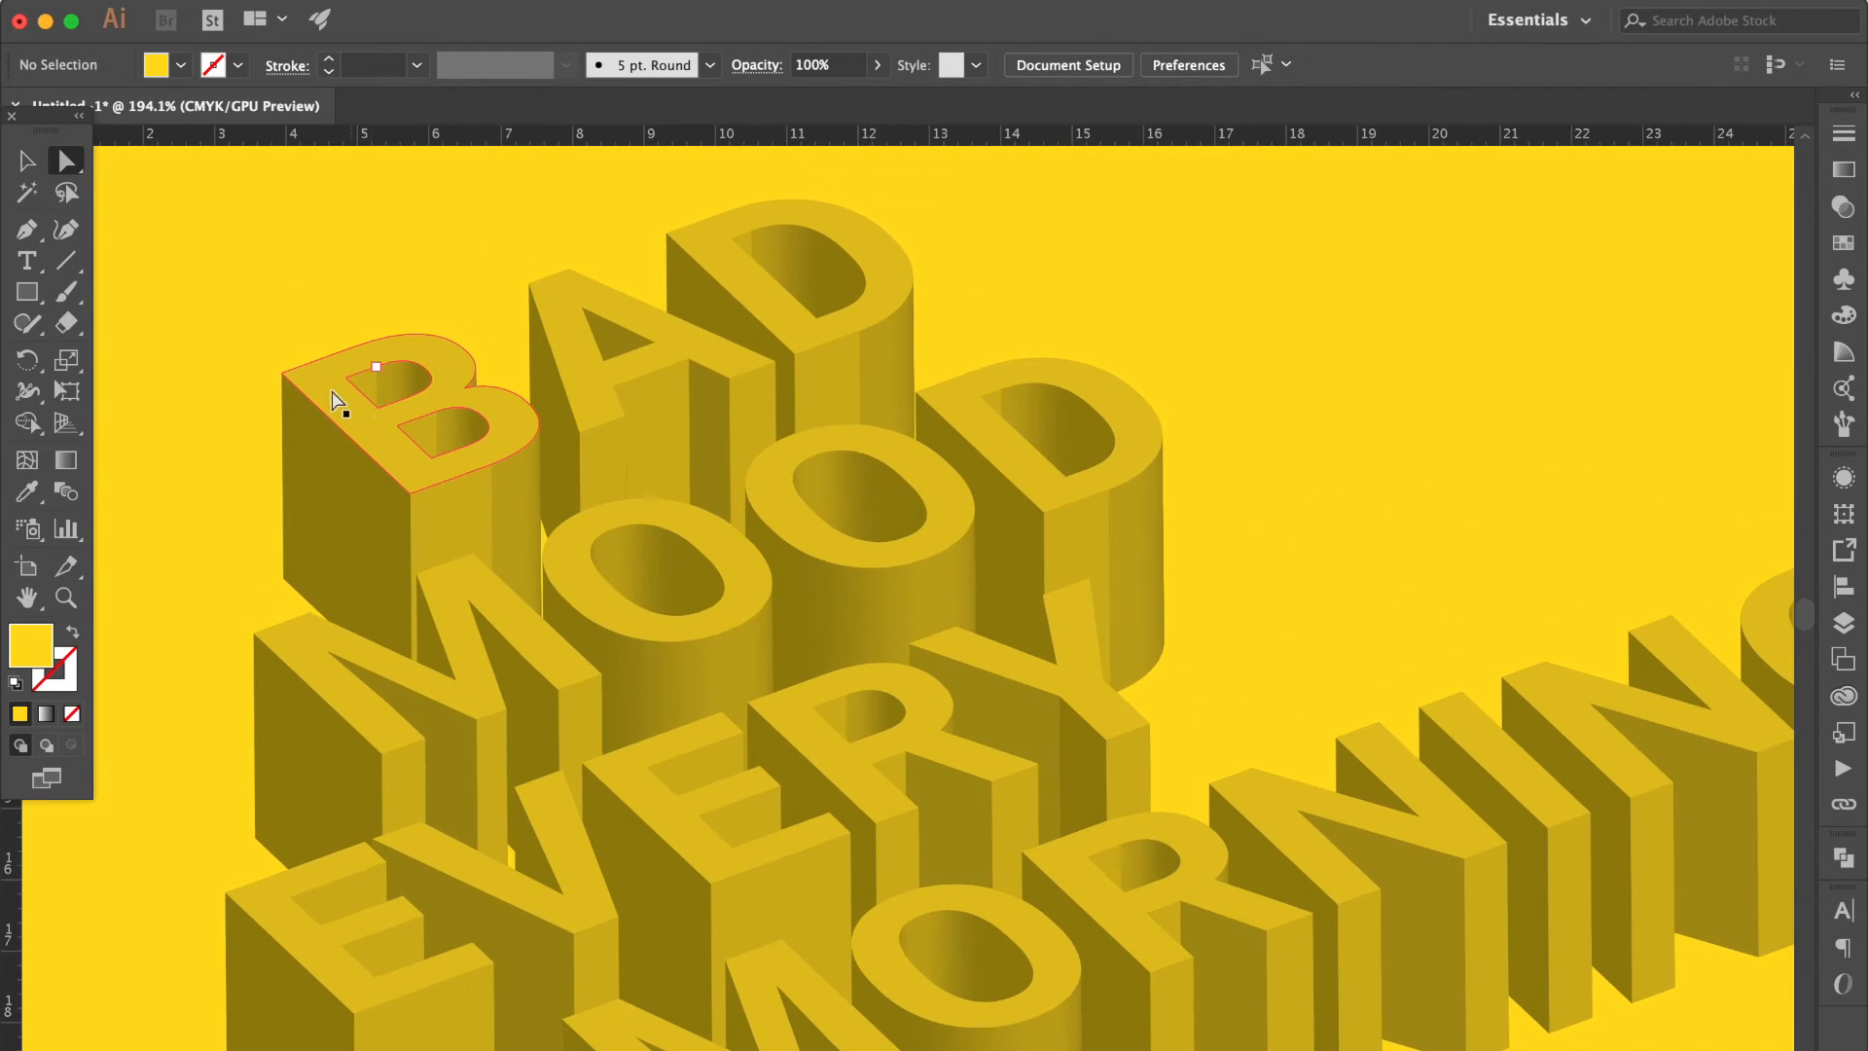
{"action": "left_click", "coordinate": [331, 399]}
{"action": "left_click", "coordinate": [605, 367], "text": "shift"}
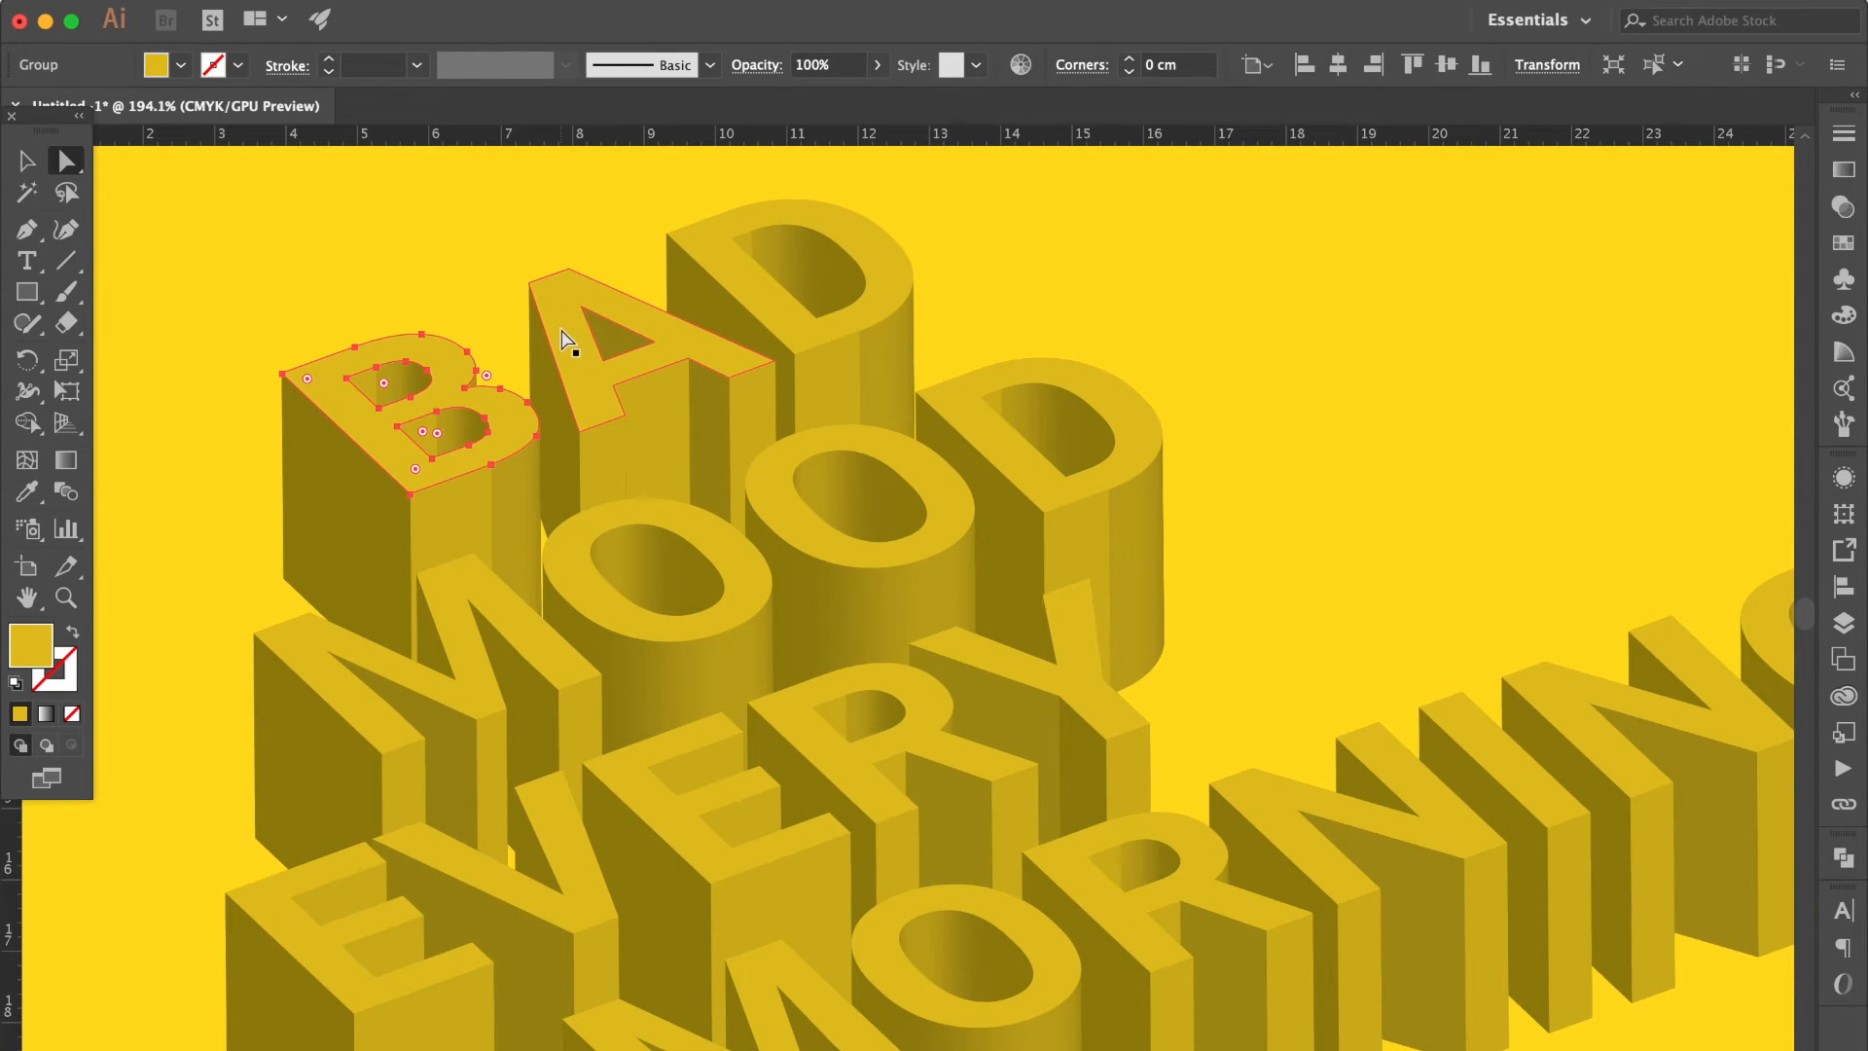
{"action": "left_click", "coordinate": [740, 284], "text": "shift"}
{"action": "left_click", "coordinate": [1035, 447], "text": "shift"}
{"action": "left_click", "coordinate": [792, 527], "text": "shift"}
{"action": "left_click", "coordinate": [587, 582], "text": "shift"}
{"action": "left_click", "coordinate": [304, 662], "text": "shift"}
Add the front faces of all letters in EVERY and MORNING to the selection.
{"action": "scroll", "coordinate": [304, 662], "scroll_direction": "down", "scroll_amount": 3}
{"action": "left_click", "coordinate": [250, 751], "text": "shift"}
{"action": "left_click", "coordinate": [538, 679], "text": "shift"}
{"action": "left_click", "coordinate": [604, 609], "text": "shift"}
{"action": "left_click", "coordinate": [779, 575], "text": "shift"}
{"action": "left_click", "coordinate": [1076, 534], "text": "shift"}
{"action": "left_click", "coordinate": [1051, 717], "text": "shift"}
{"action": "left_click", "coordinate": [1013, 801], "text": "shift"}
{"action": "left_click", "coordinate": [765, 804], "text": "shift"}
{"action": "left_click", "coordinate": [1241, 633], "text": "shift"}
{"action": "scroll", "coordinate": [1238, 629], "scroll_direction": "right", "scroll_amount": 10}
{"action": "left_click", "coordinate": [958, 633], "text": "shift"}
{"action": "left_click", "coordinate": [1042, 604], "text": "shift"}
Cut the selected front faces out of the 3D artwork and paste them back in place on top.
{"action": "scroll", "coordinate": [920, 569], "scroll_direction": "down", "scroll_amount": 5}
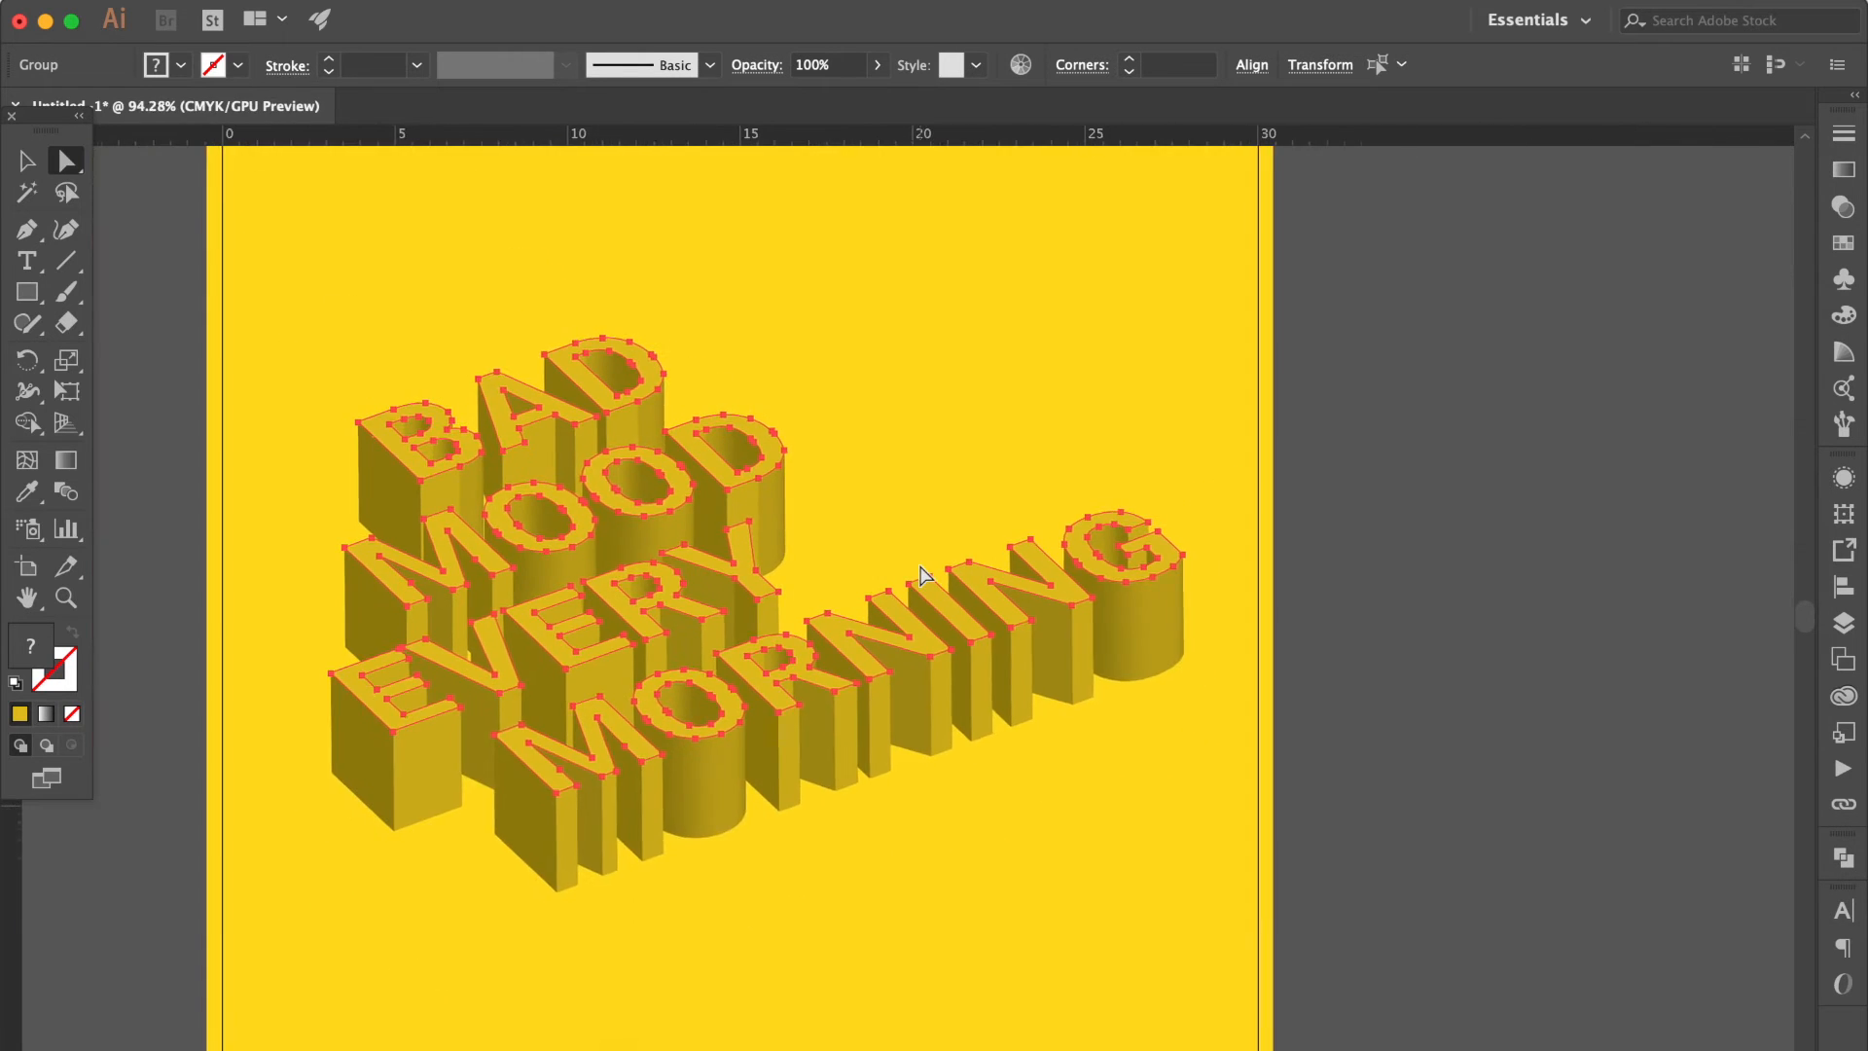
{"action": "left_click", "coordinate": [920, 566]}
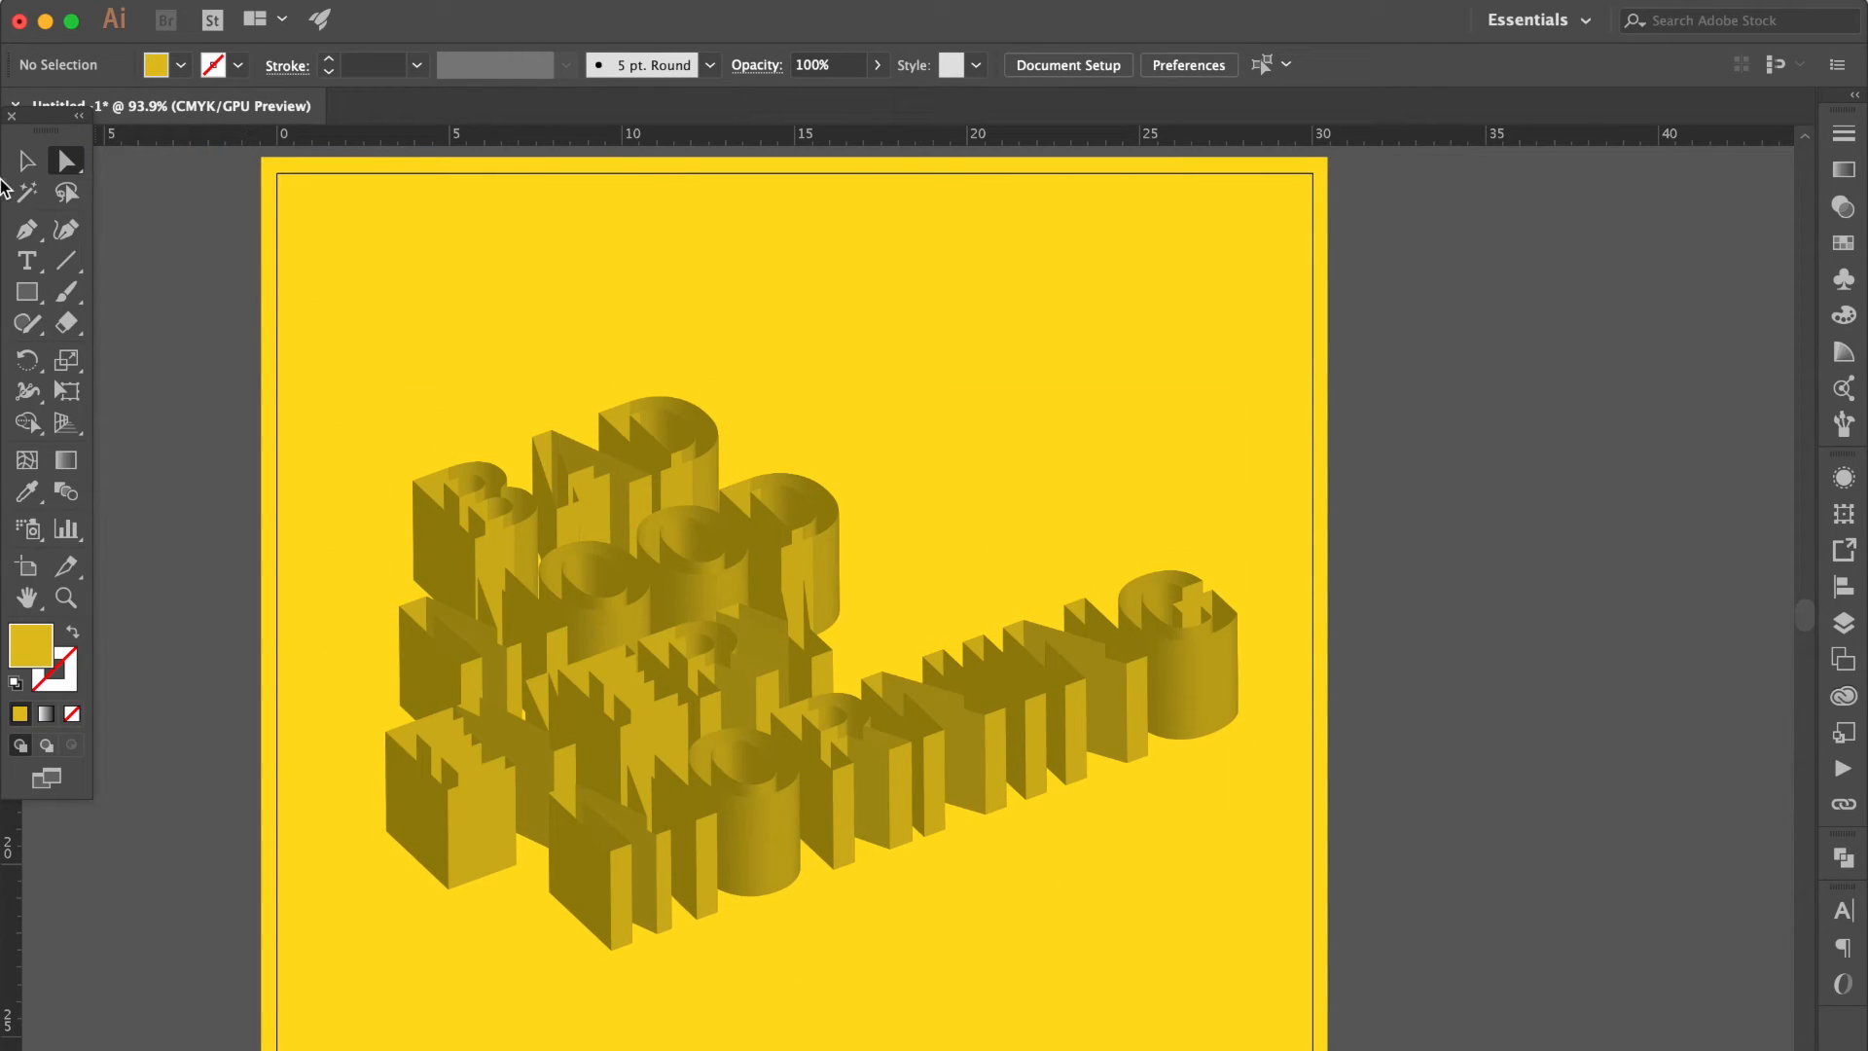
{"action": "left_click", "coordinate": [26, 161]}
{"action": "left_click_drag", "start_coordinate": [344, 351], "coordinate": [1351, 1006]}
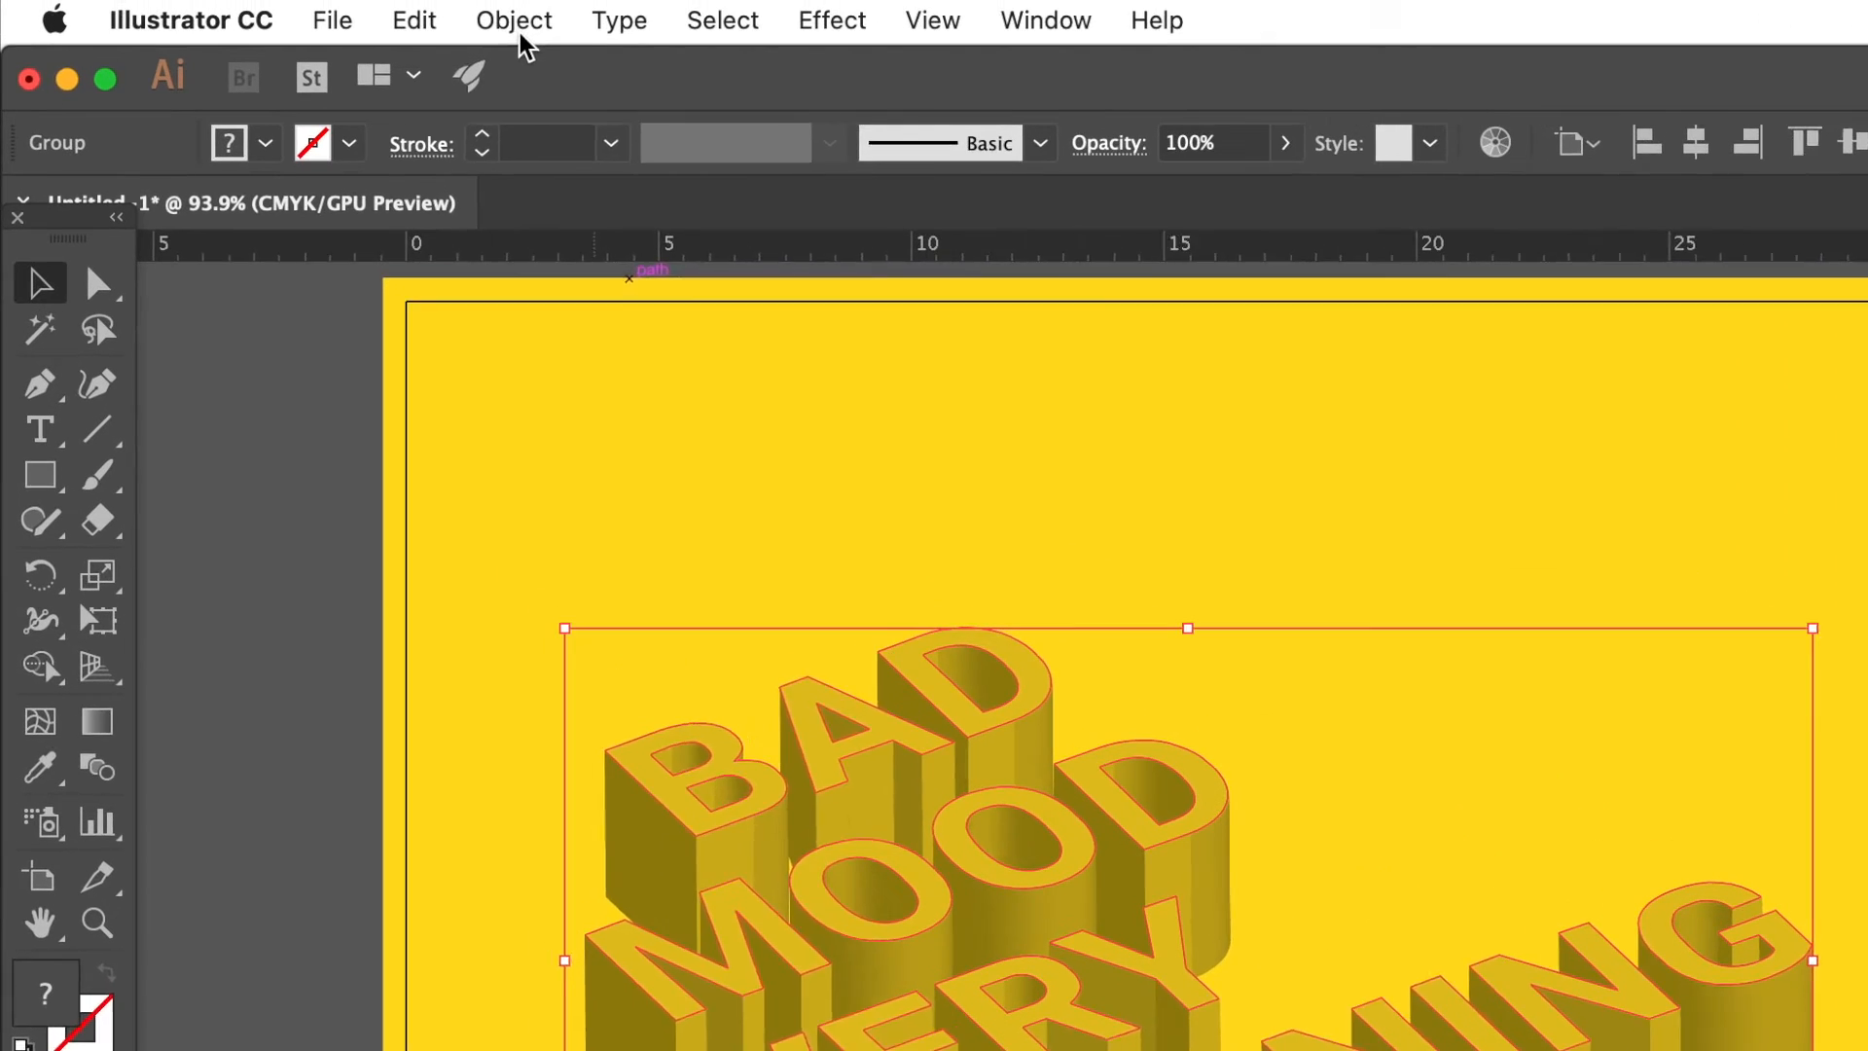
Combine the pasted front faces into a single compound path.
{"action": "left_click", "coordinate": [525, 23]}
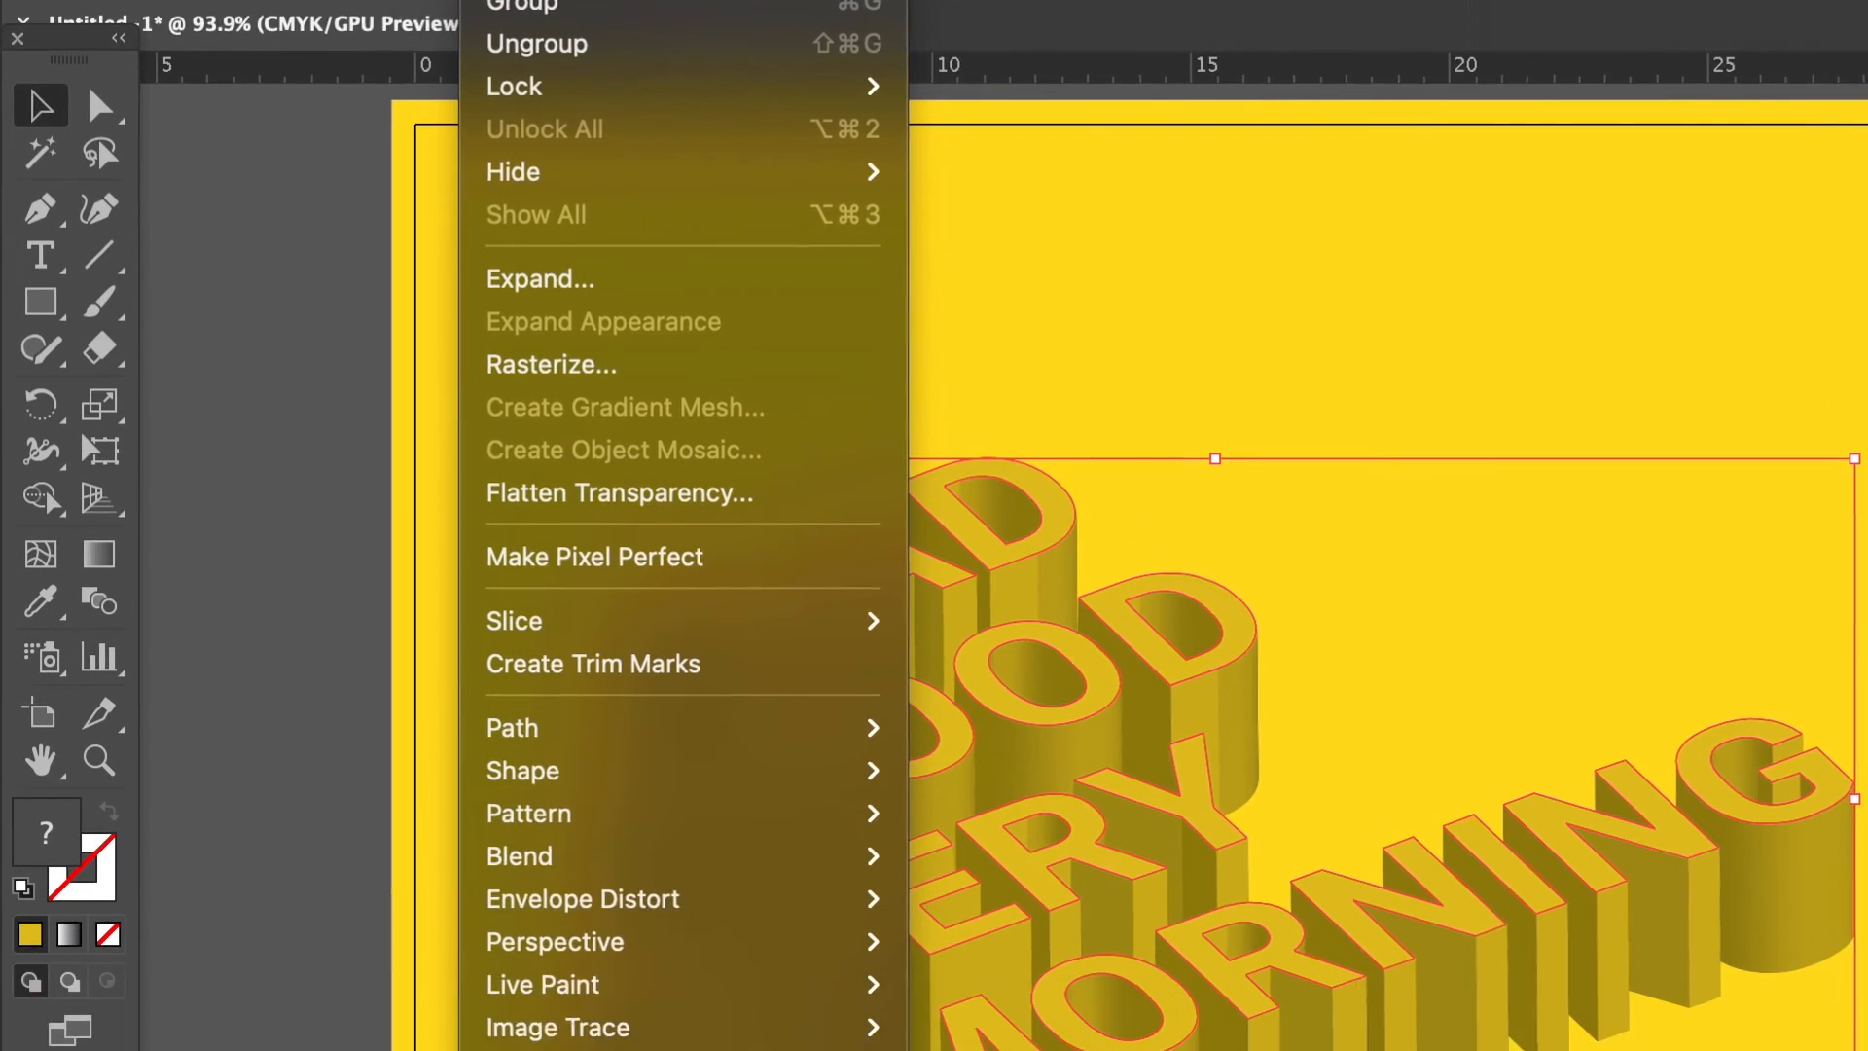
{"action": "mouse_move", "coordinate": [625, 867]}
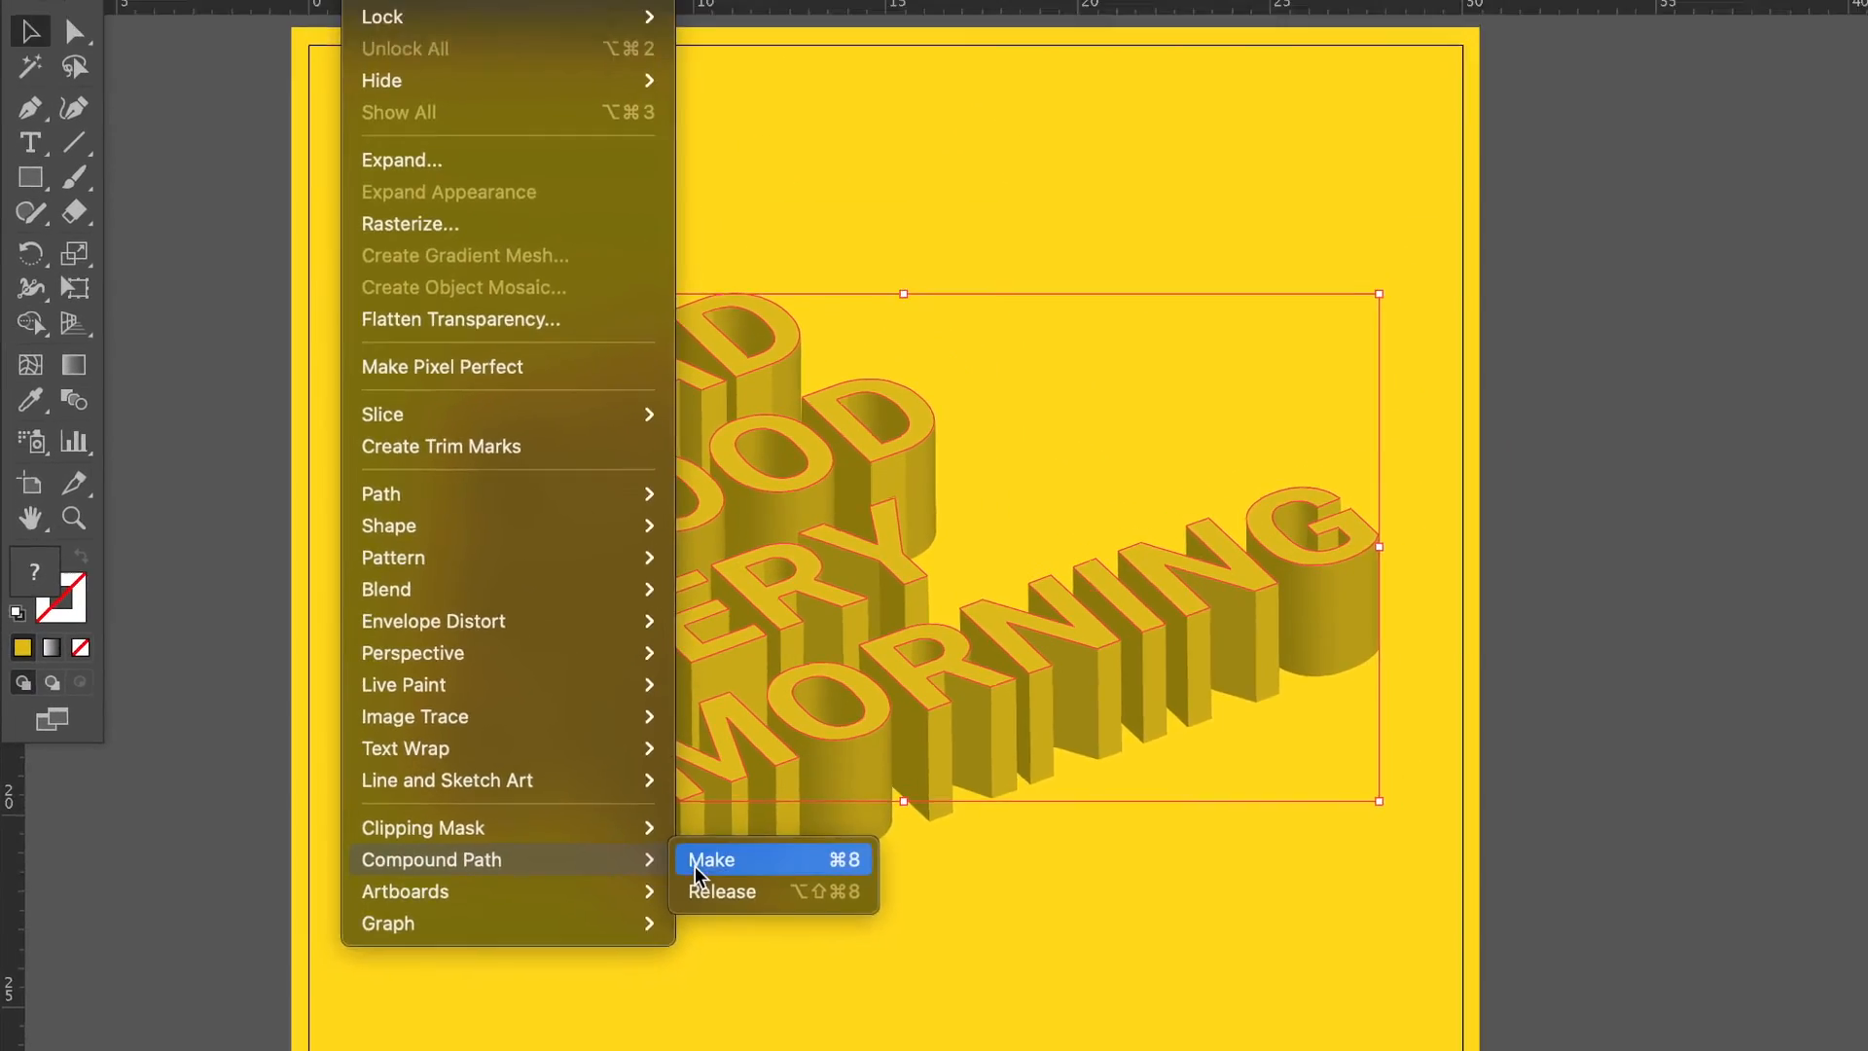
{"action": "left_click", "coordinate": [695, 864]}
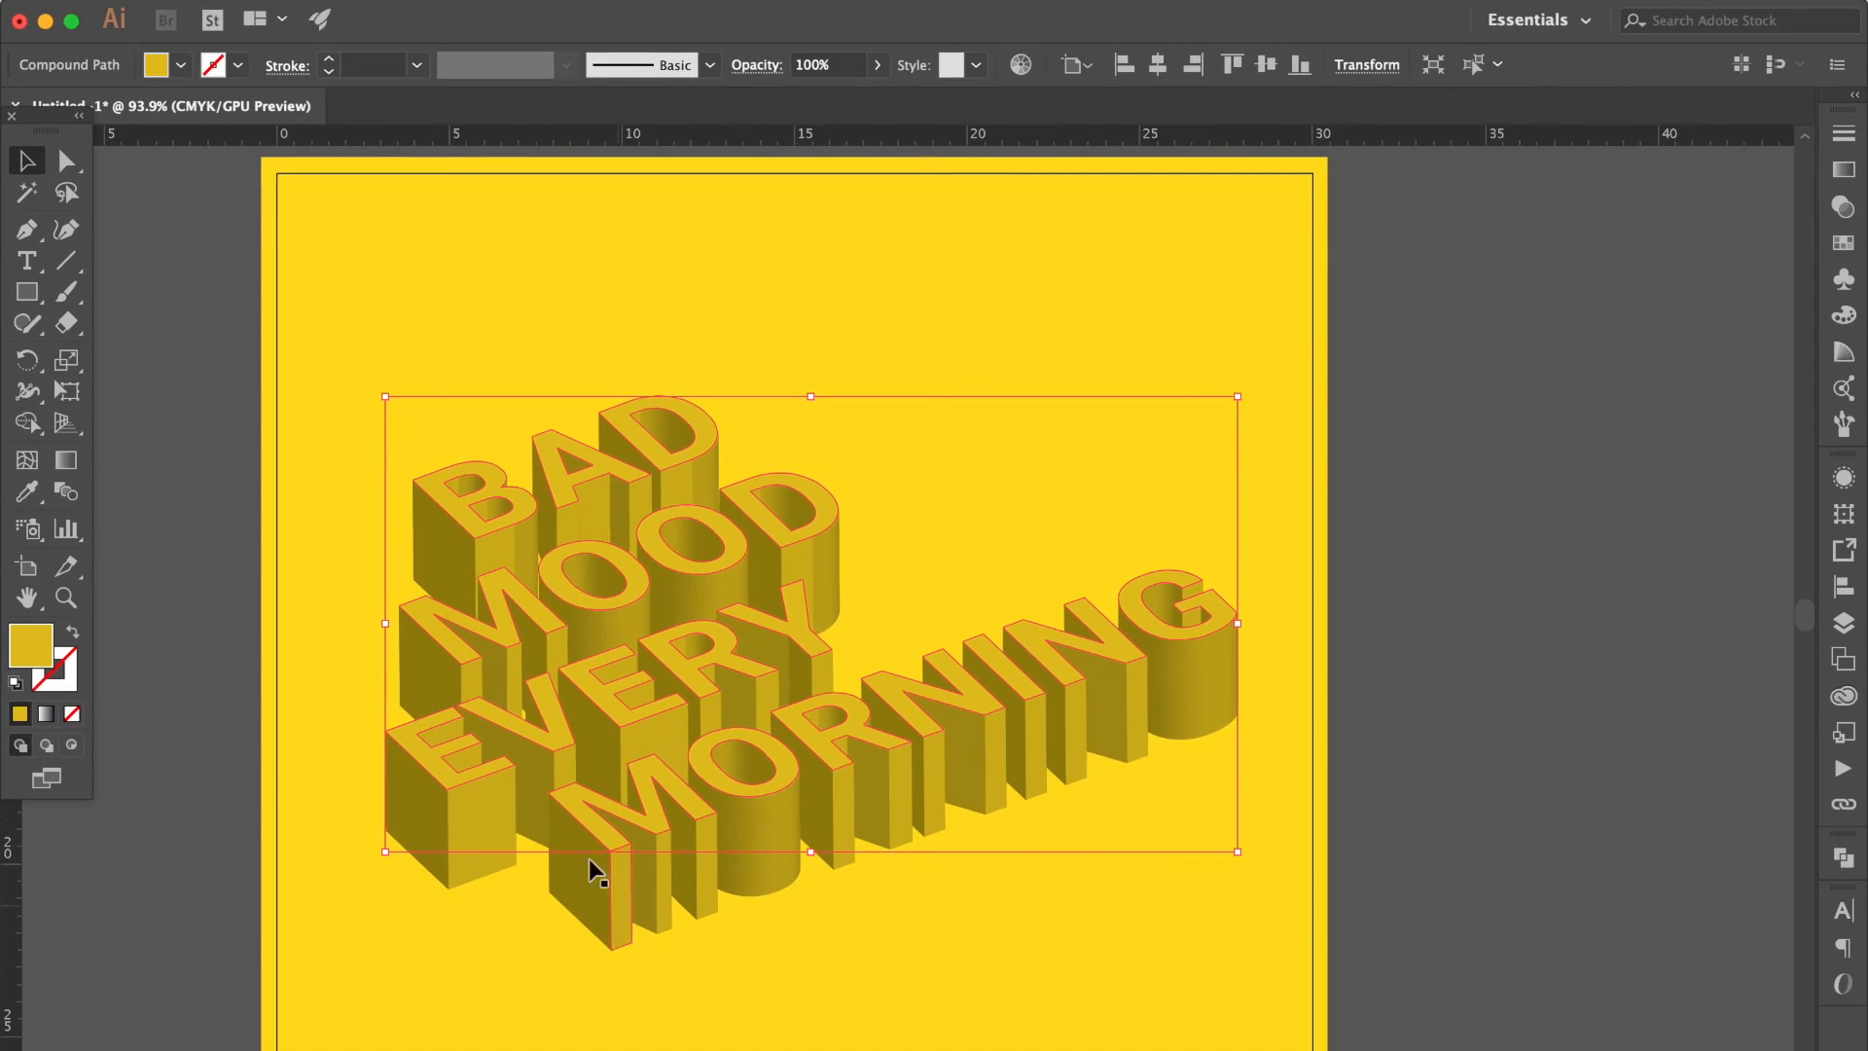
Select the compound path with the extruded sides and make a clipping mask from them.
{"action": "left_click_drag", "start_coordinate": [330, 359], "coordinate": [1342, 1025]}
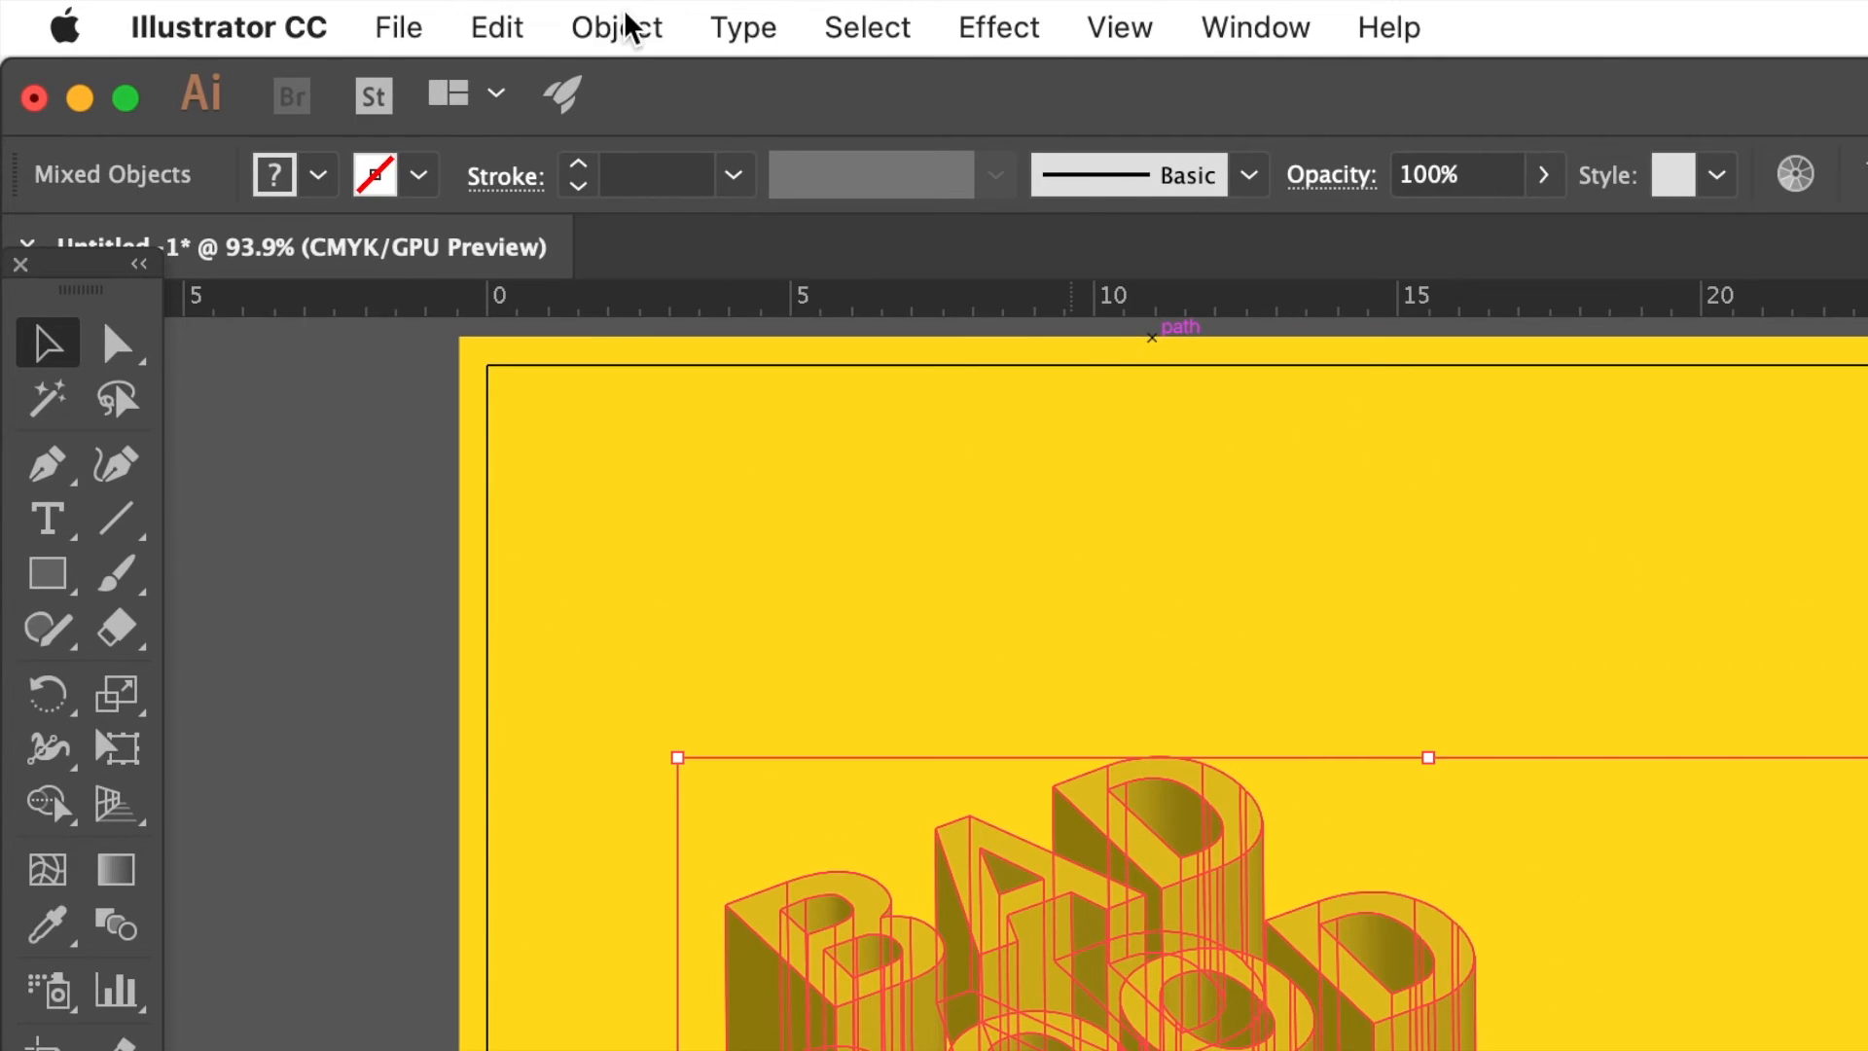
{"action": "left_click", "coordinate": [350, 0]}
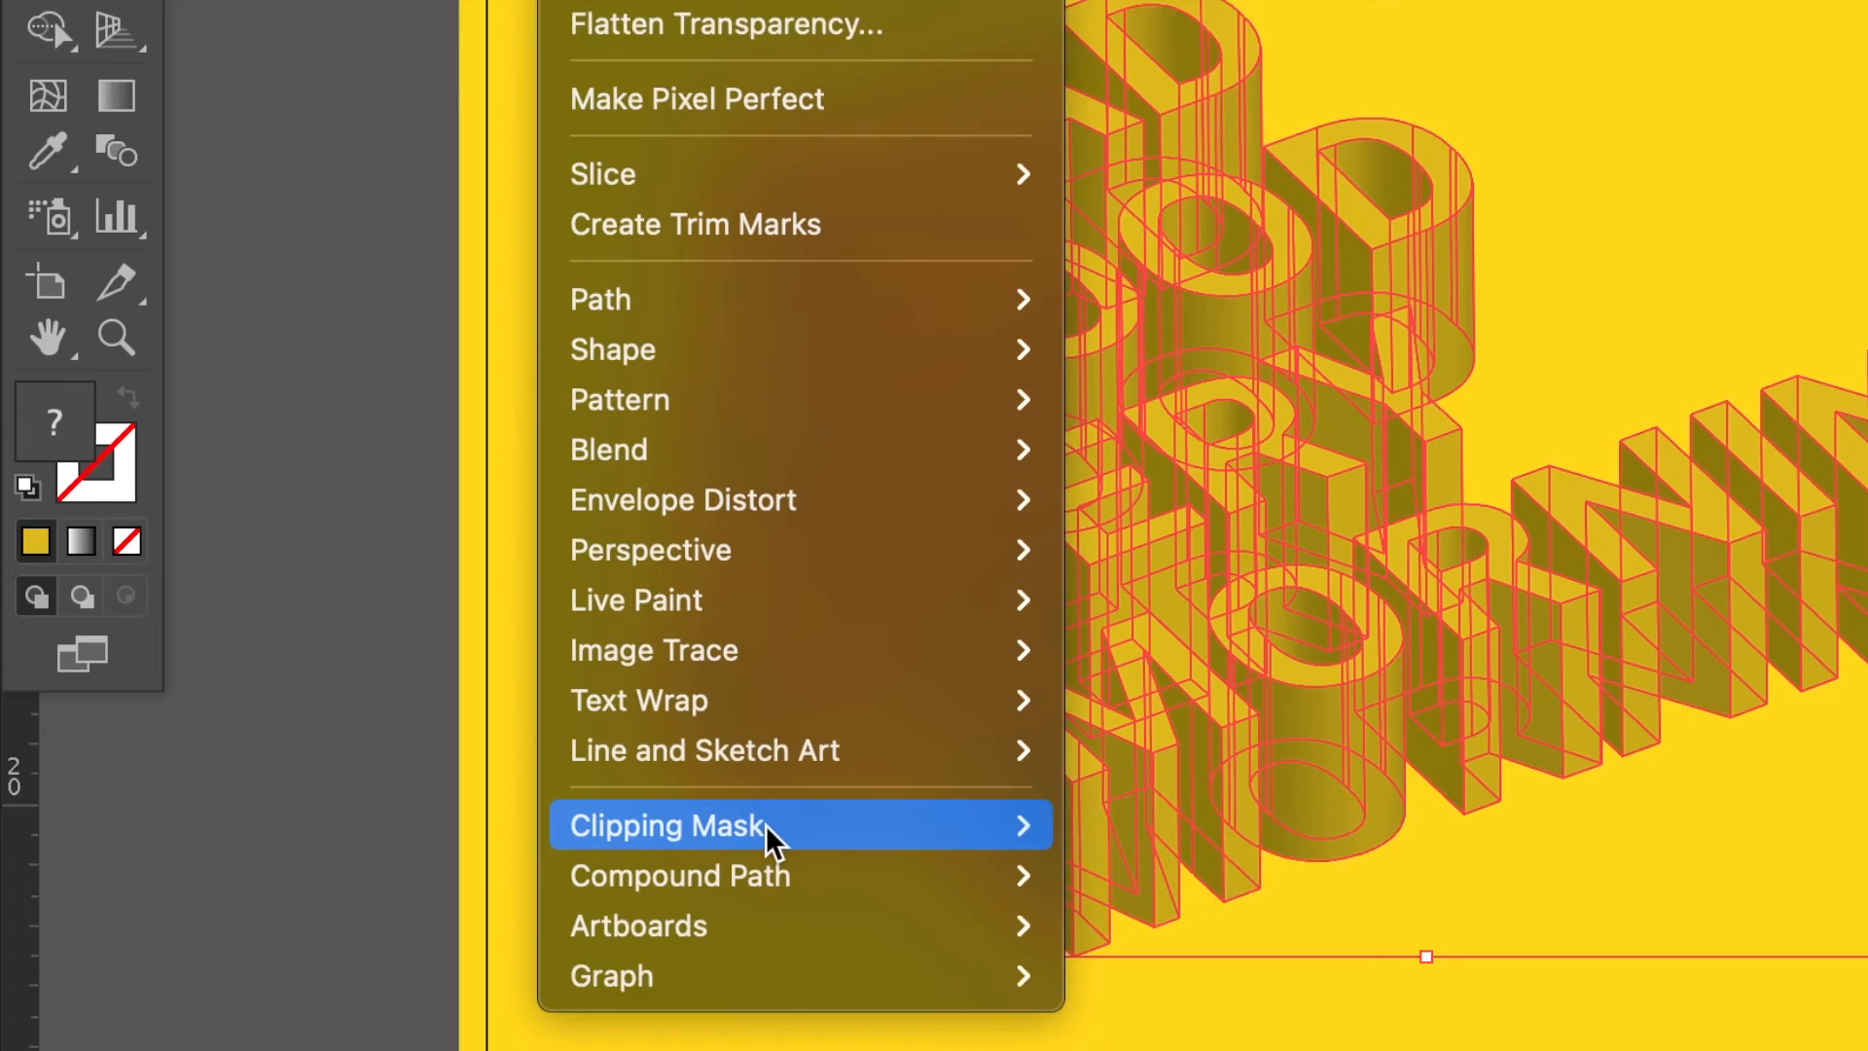
{"action": "mouse_move", "coordinate": [990, 608]}
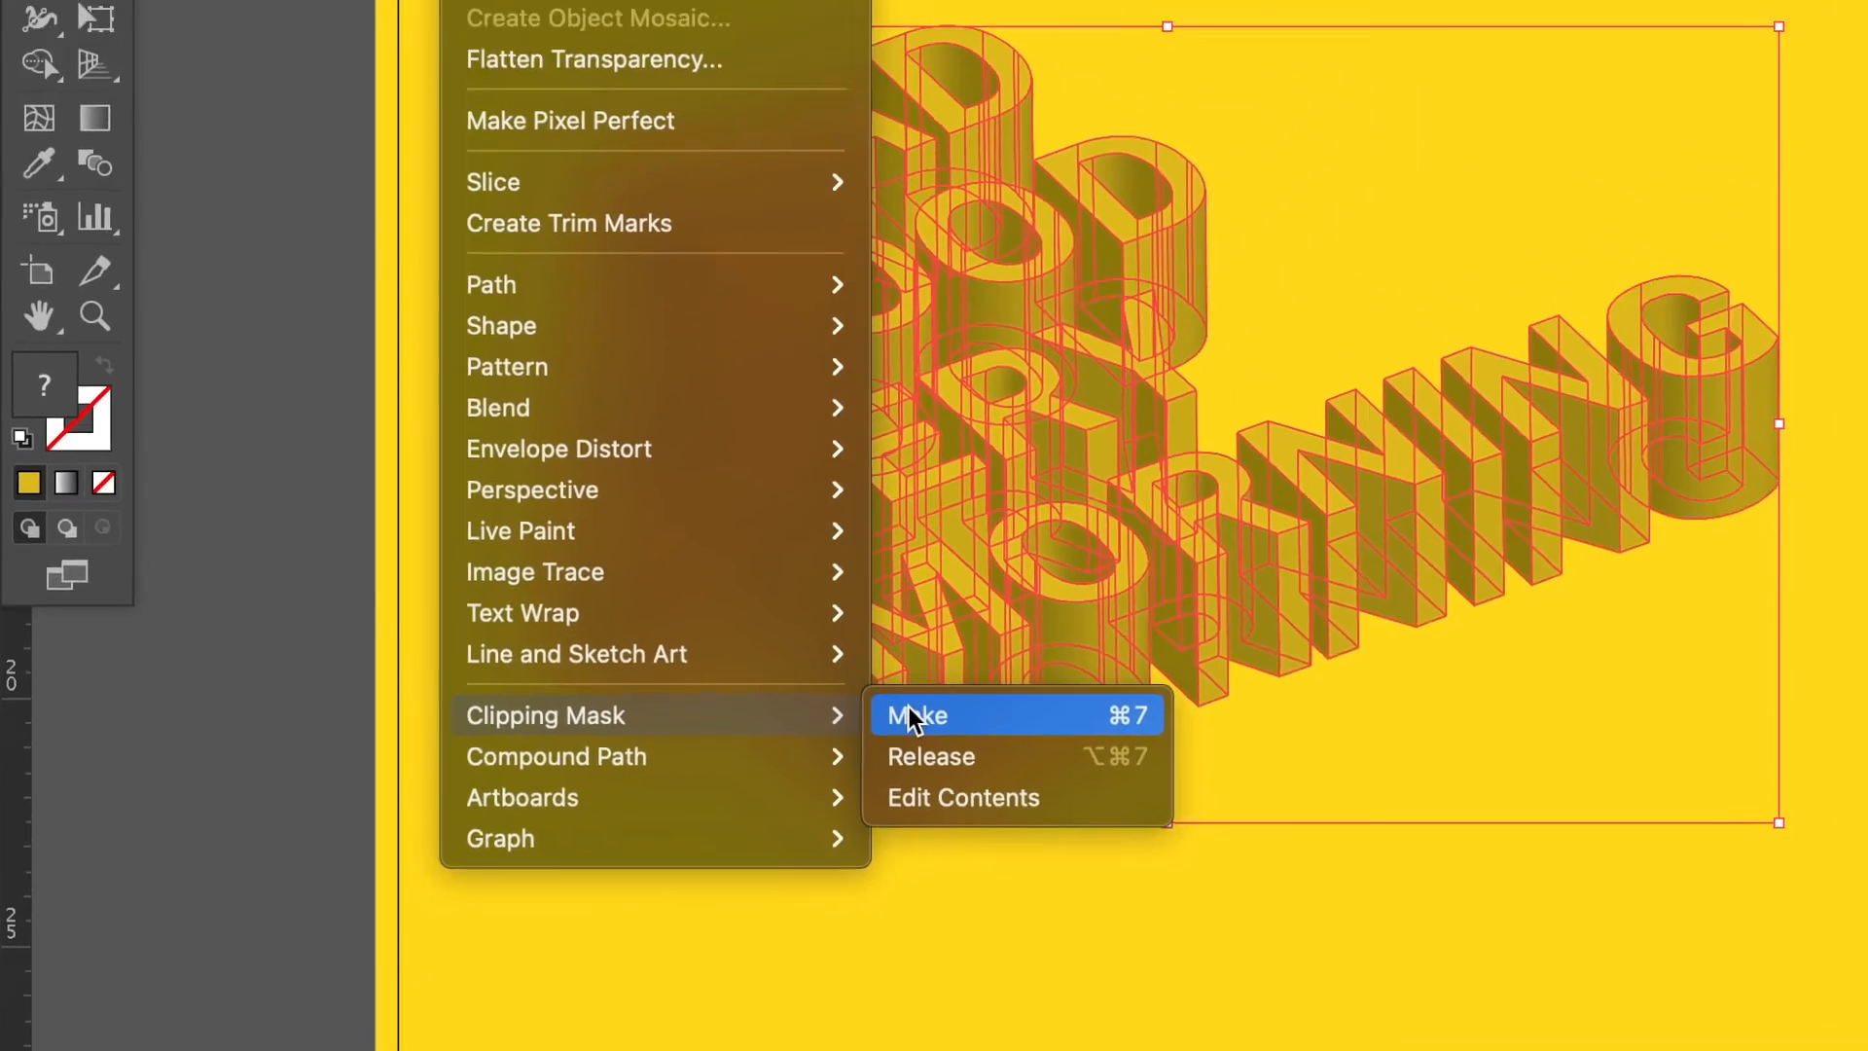
{"action": "left_click", "coordinate": [1119, 605]}
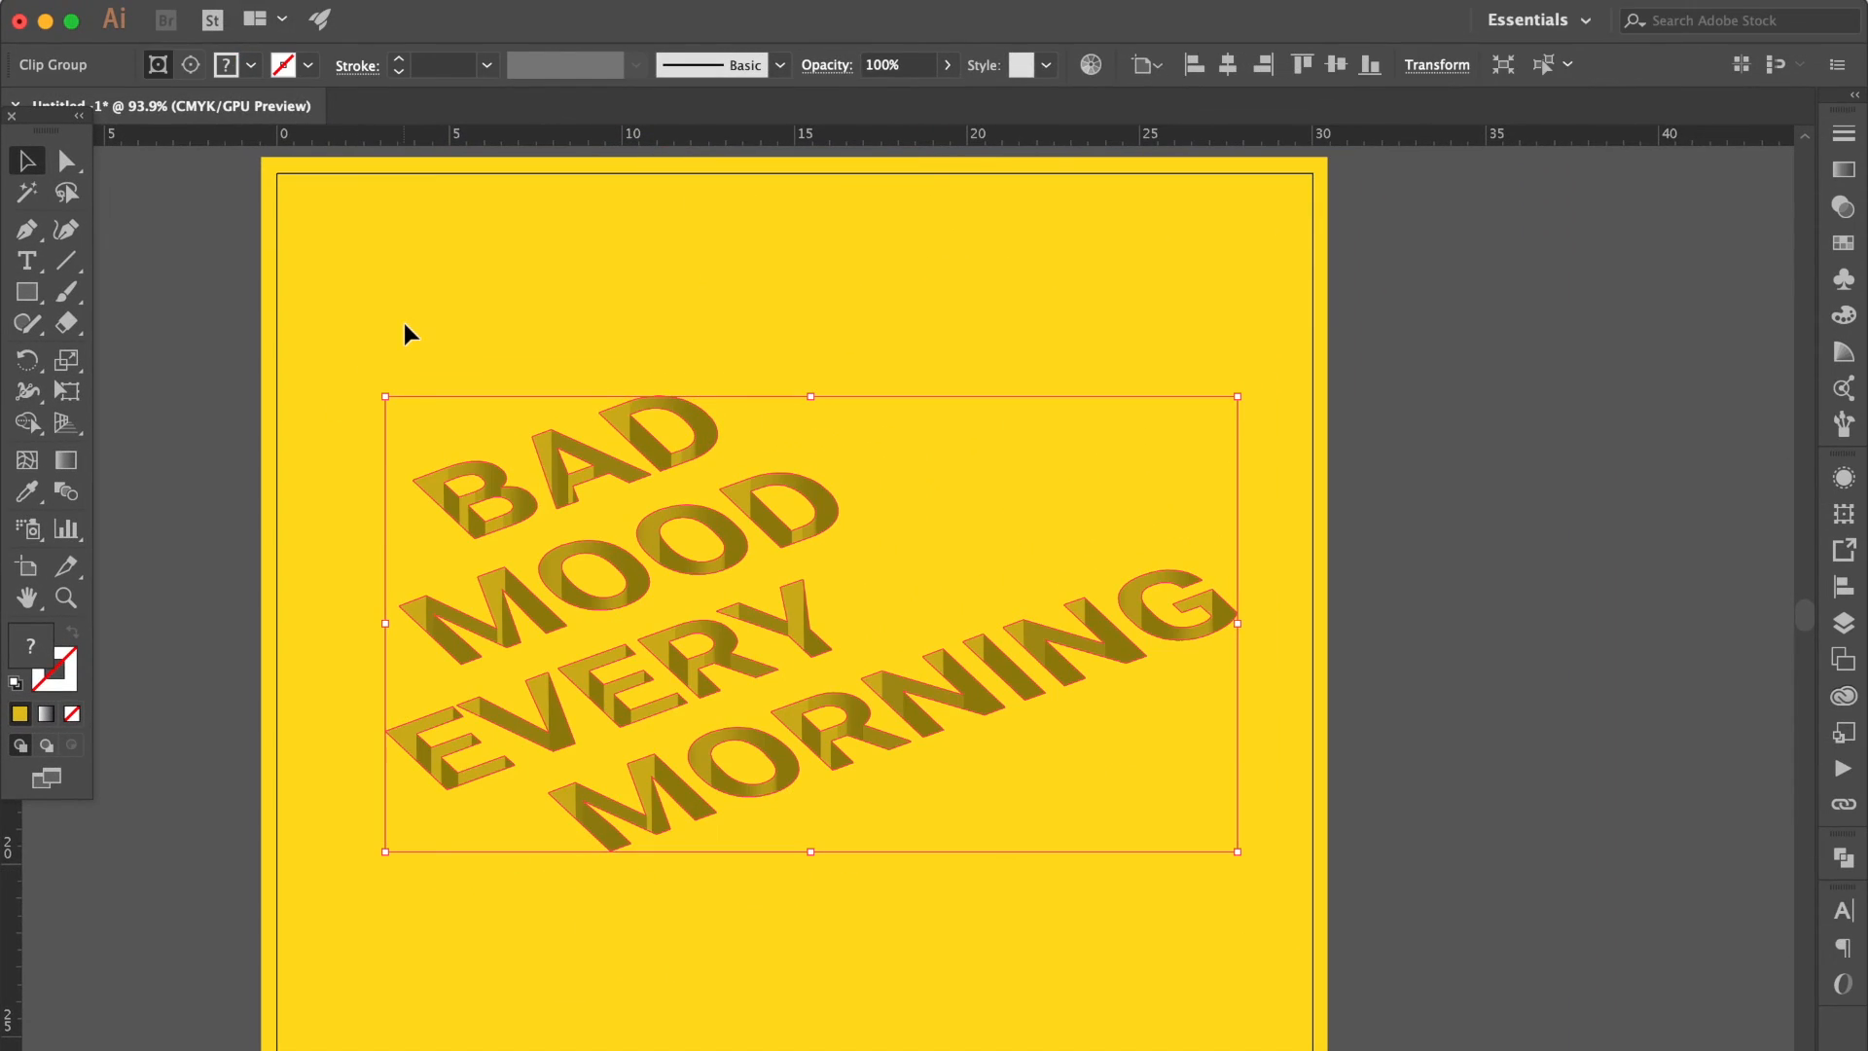
{"action": "left_click", "coordinate": [405, 323]}
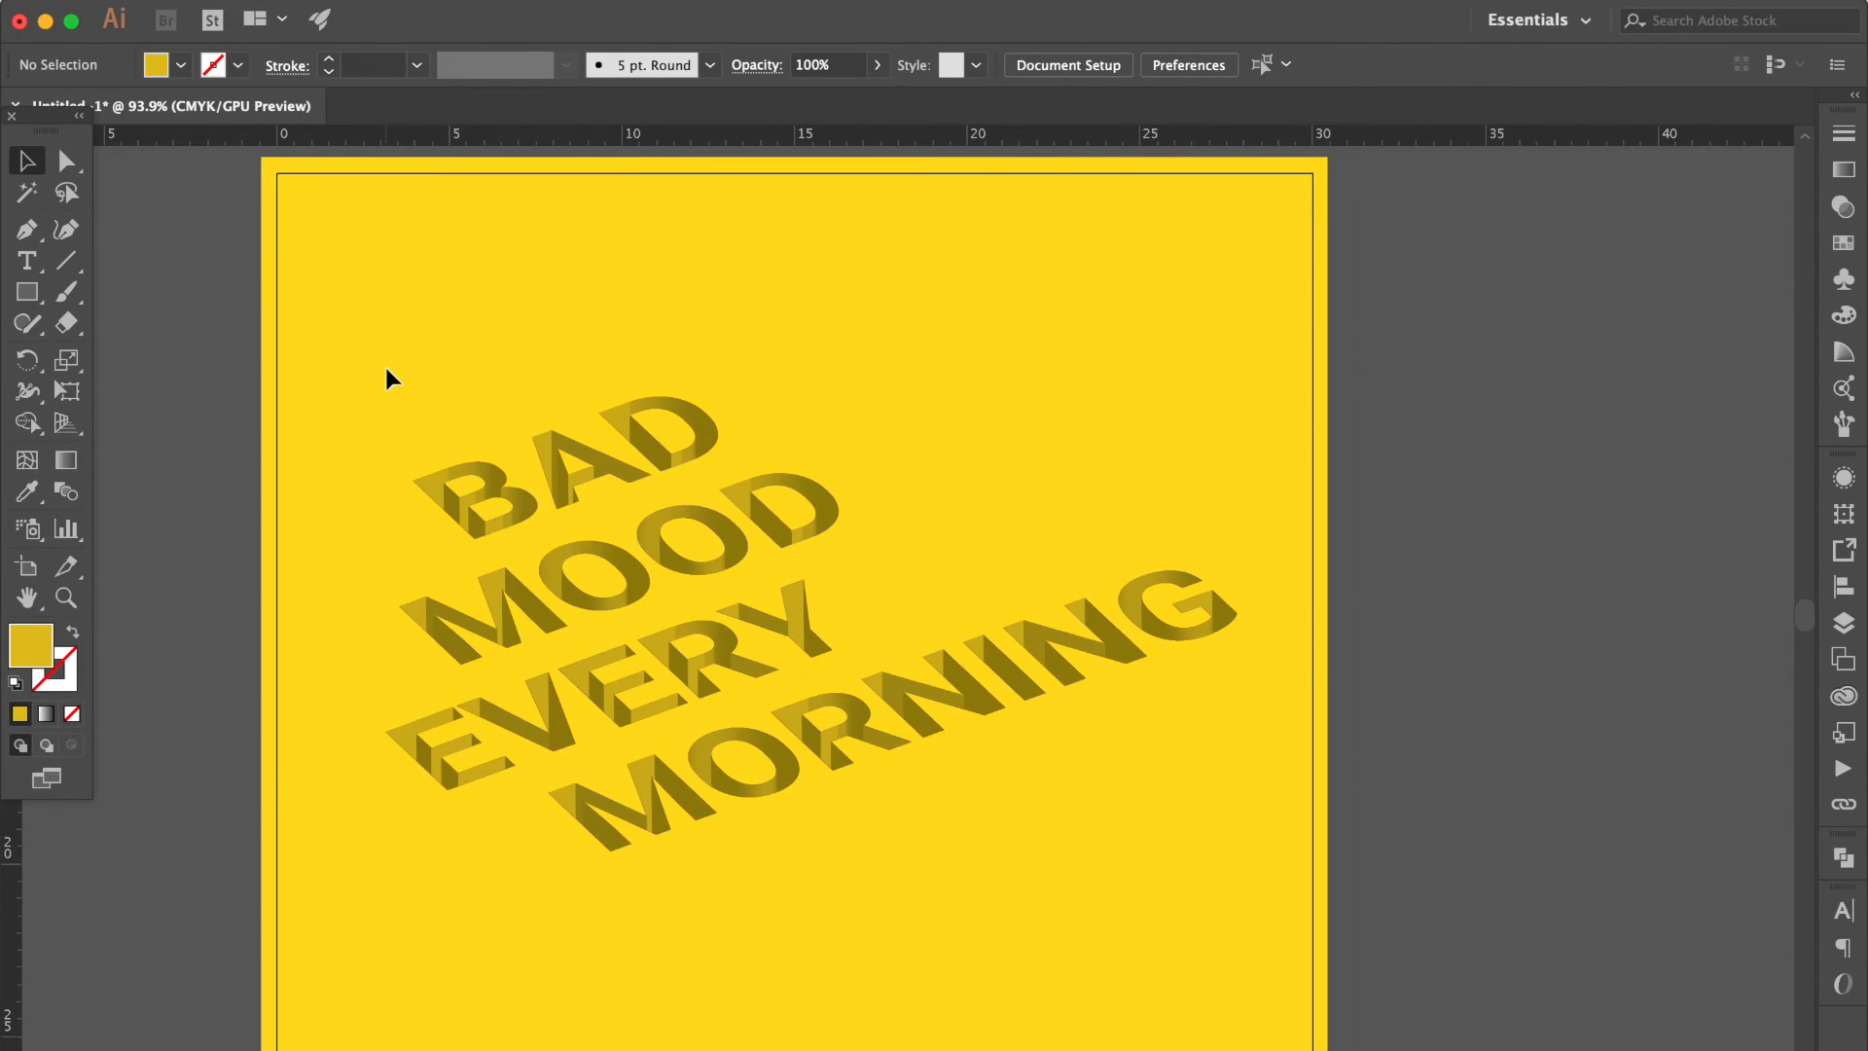
Recolor the B's light upper-left side face with the darker yellow sampled from its adjoining curved side.
{"action": "scroll", "coordinate": [384, 364], "scroll_direction": "up", "scroll_amount": 10}
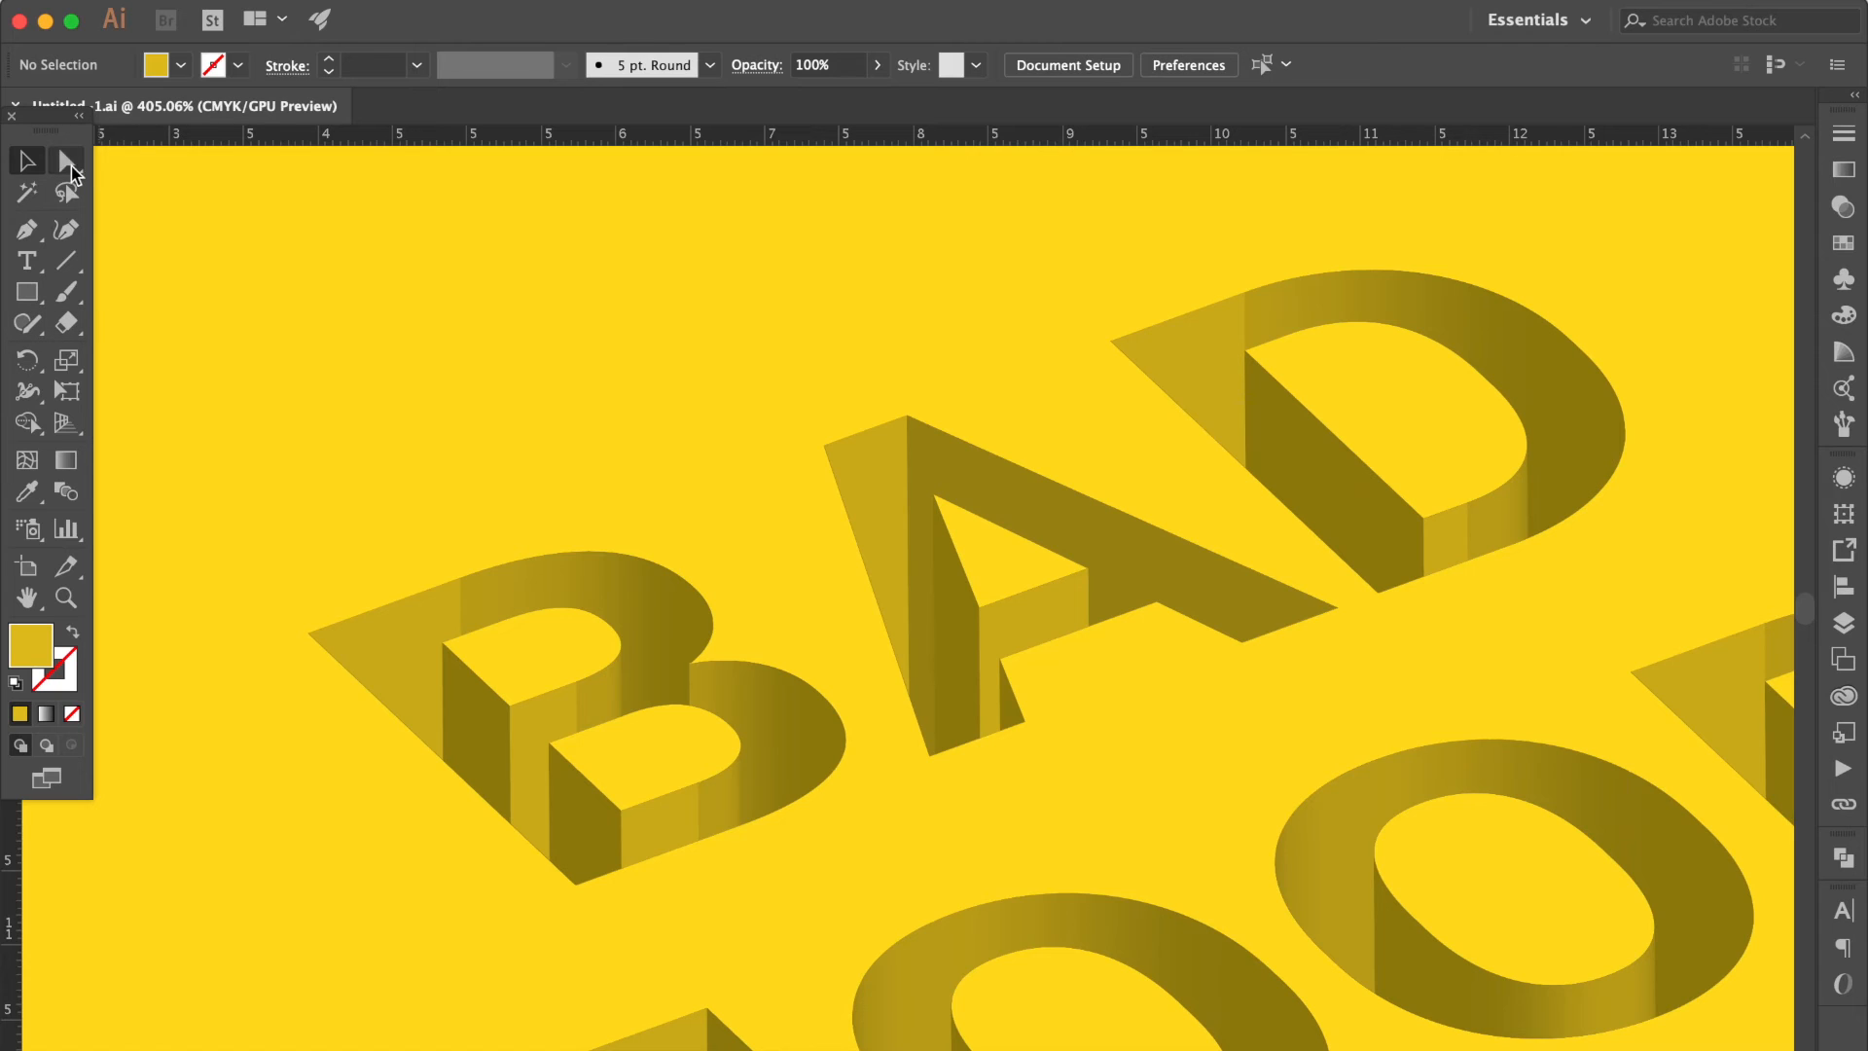
{"action": "left_click", "coordinate": [68, 163]}
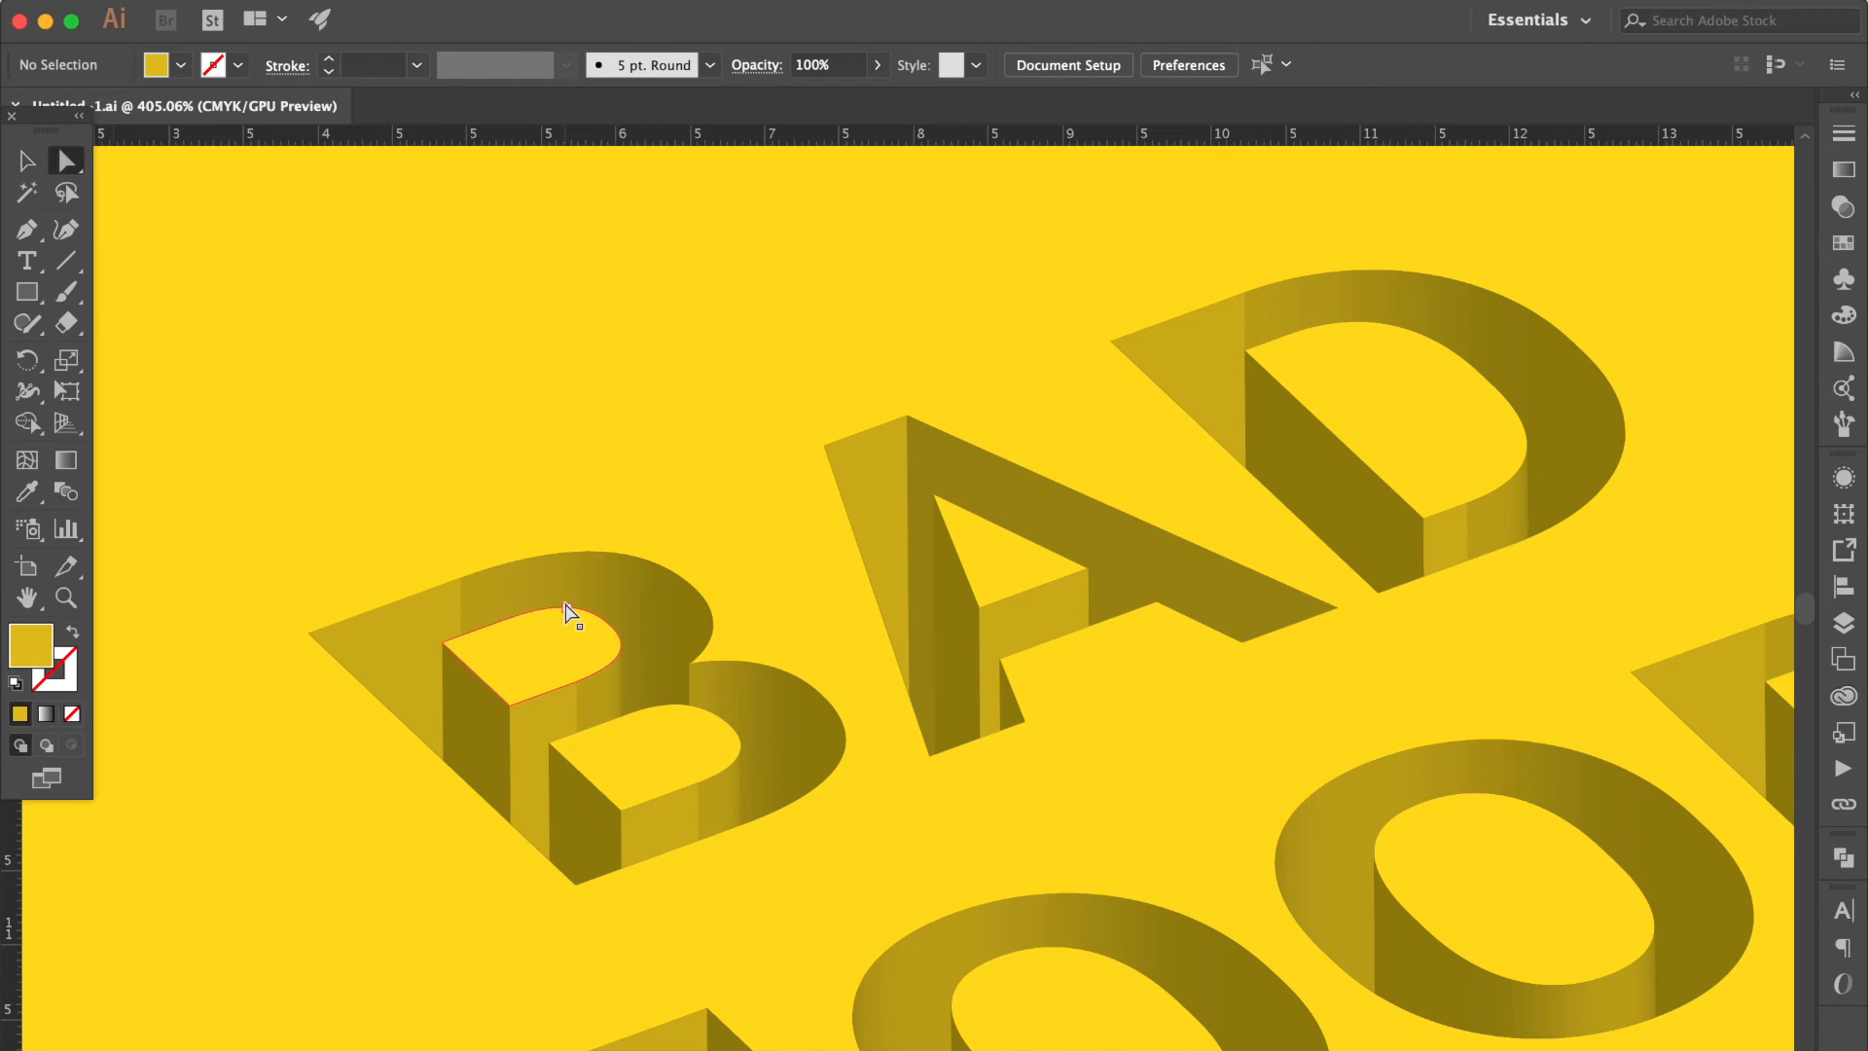
{"action": "left_click", "coordinate": [425, 639]}
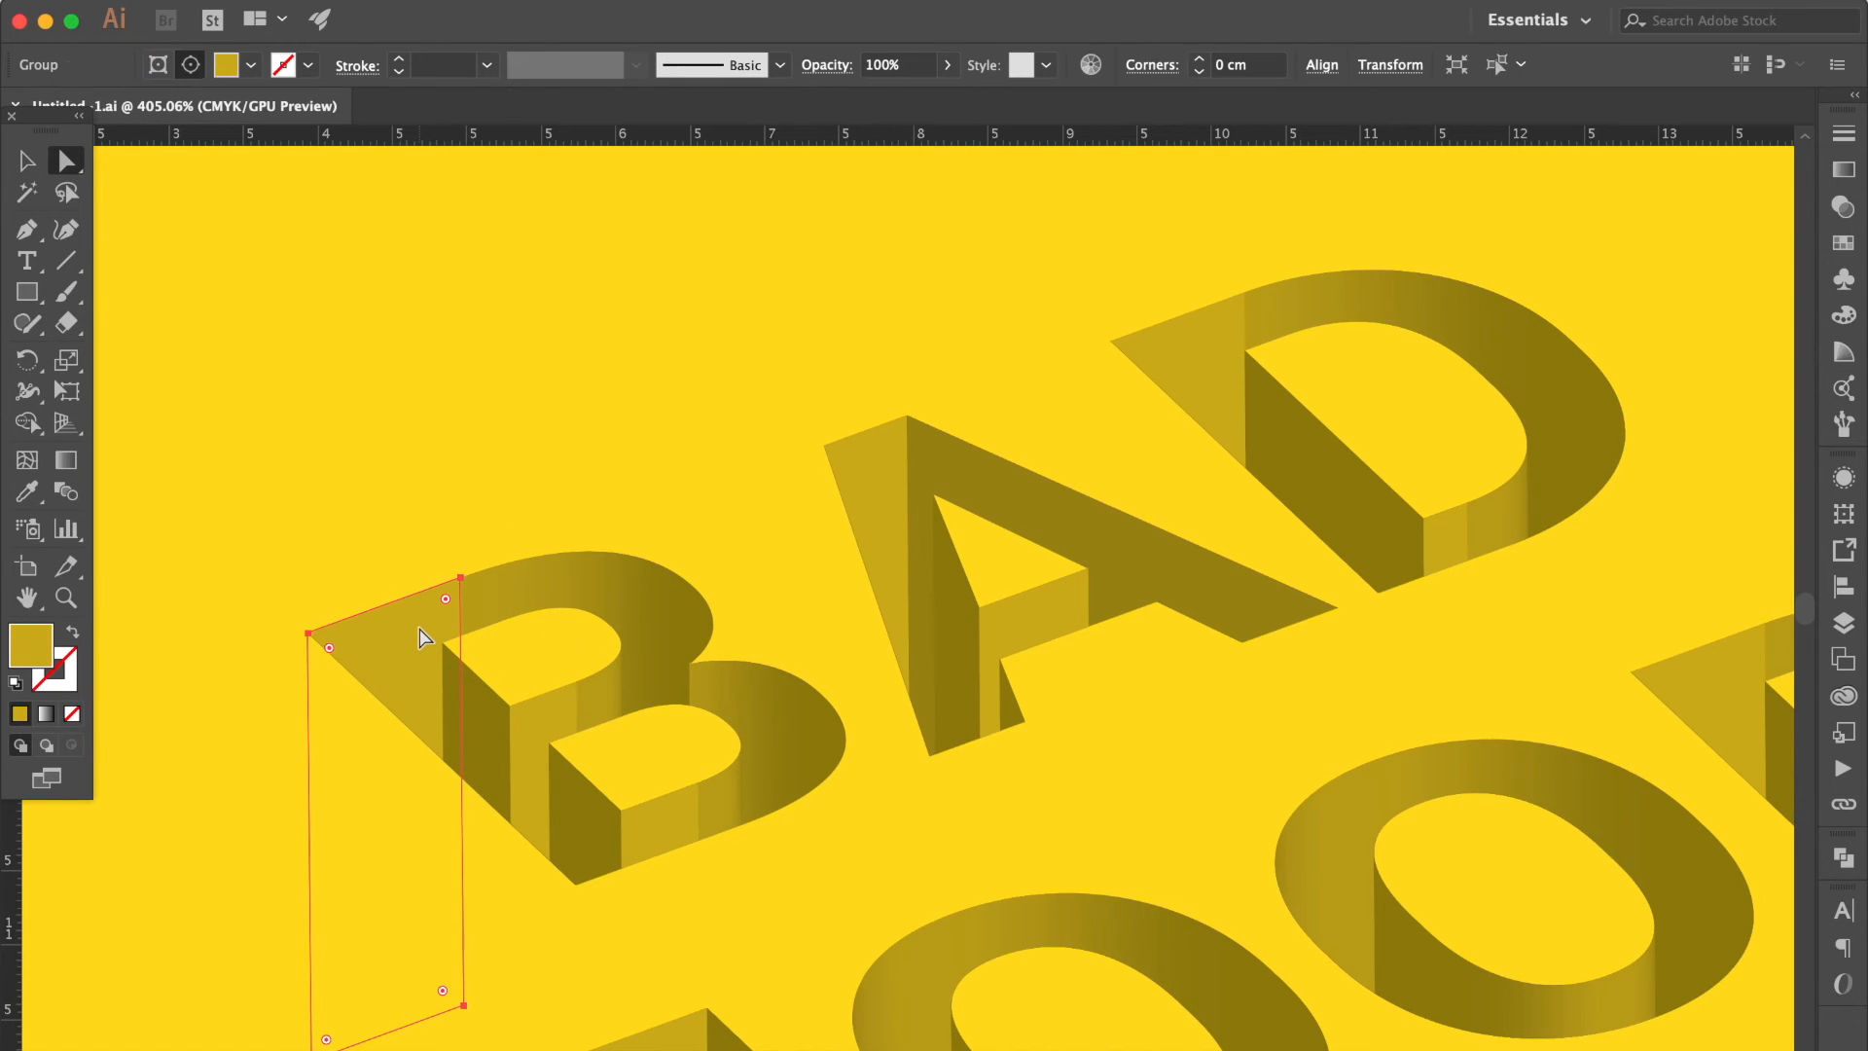
{"action": "left_click", "coordinate": [26, 491]}
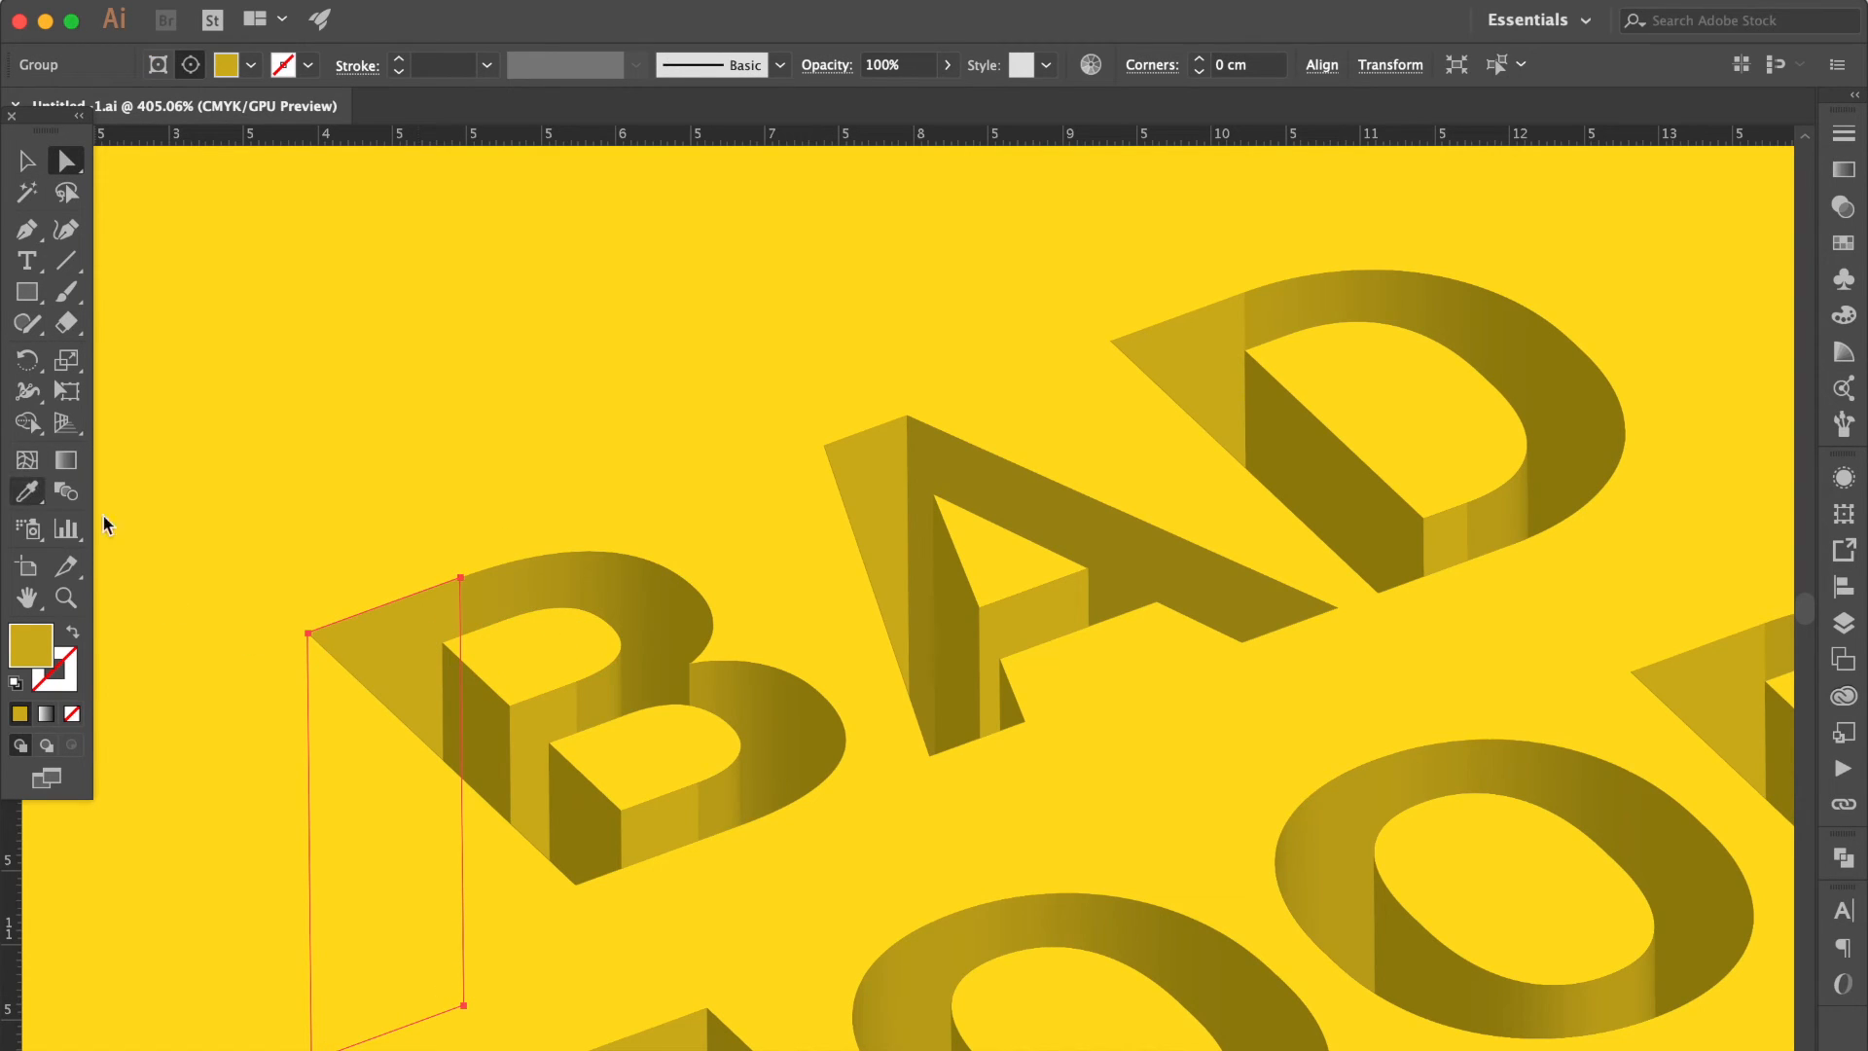
{"action": "left_click", "coordinate": [478, 595]}
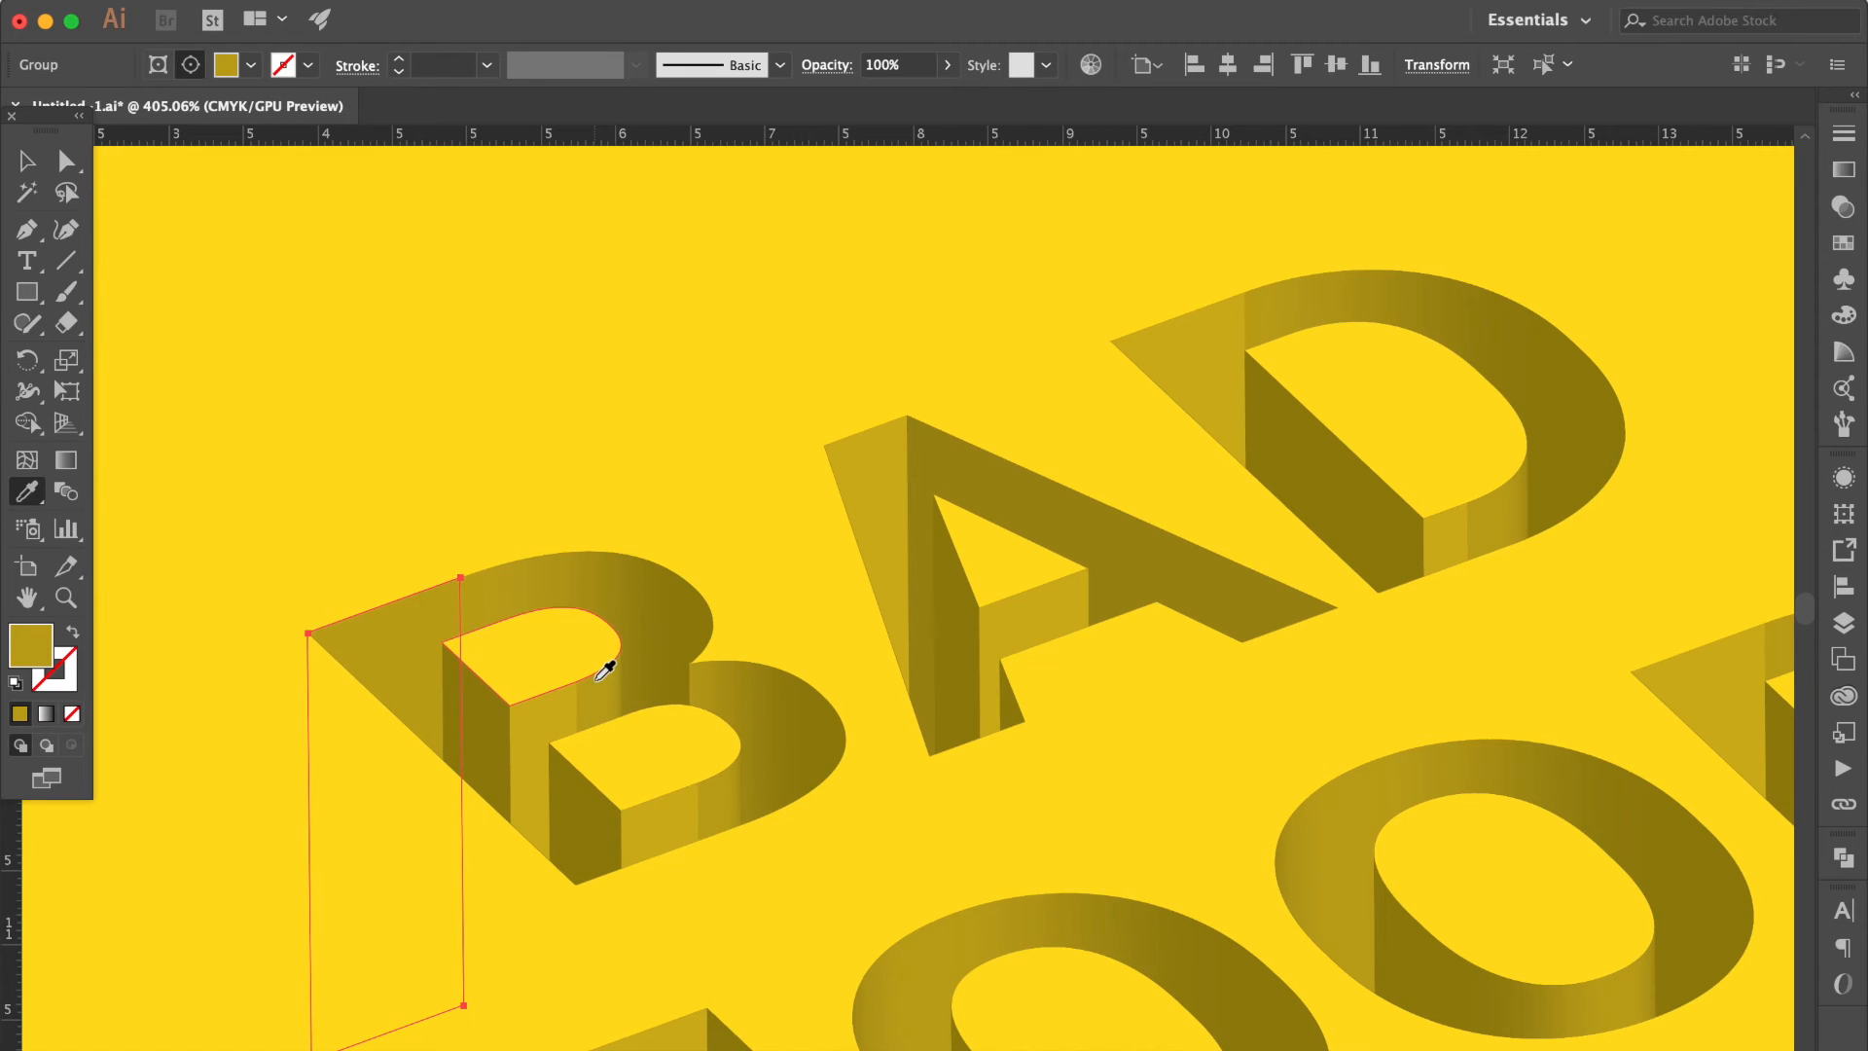
Match the two light inner side faces of the B to their neighbouring darker shades with the Eyedropper.
{"action": "scroll", "coordinate": [605, 670], "scroll_direction": "up", "scroll_amount": 2}
{"action": "scroll", "coordinate": [605, 670], "scroll_direction": "up", "scroll_amount": 1}
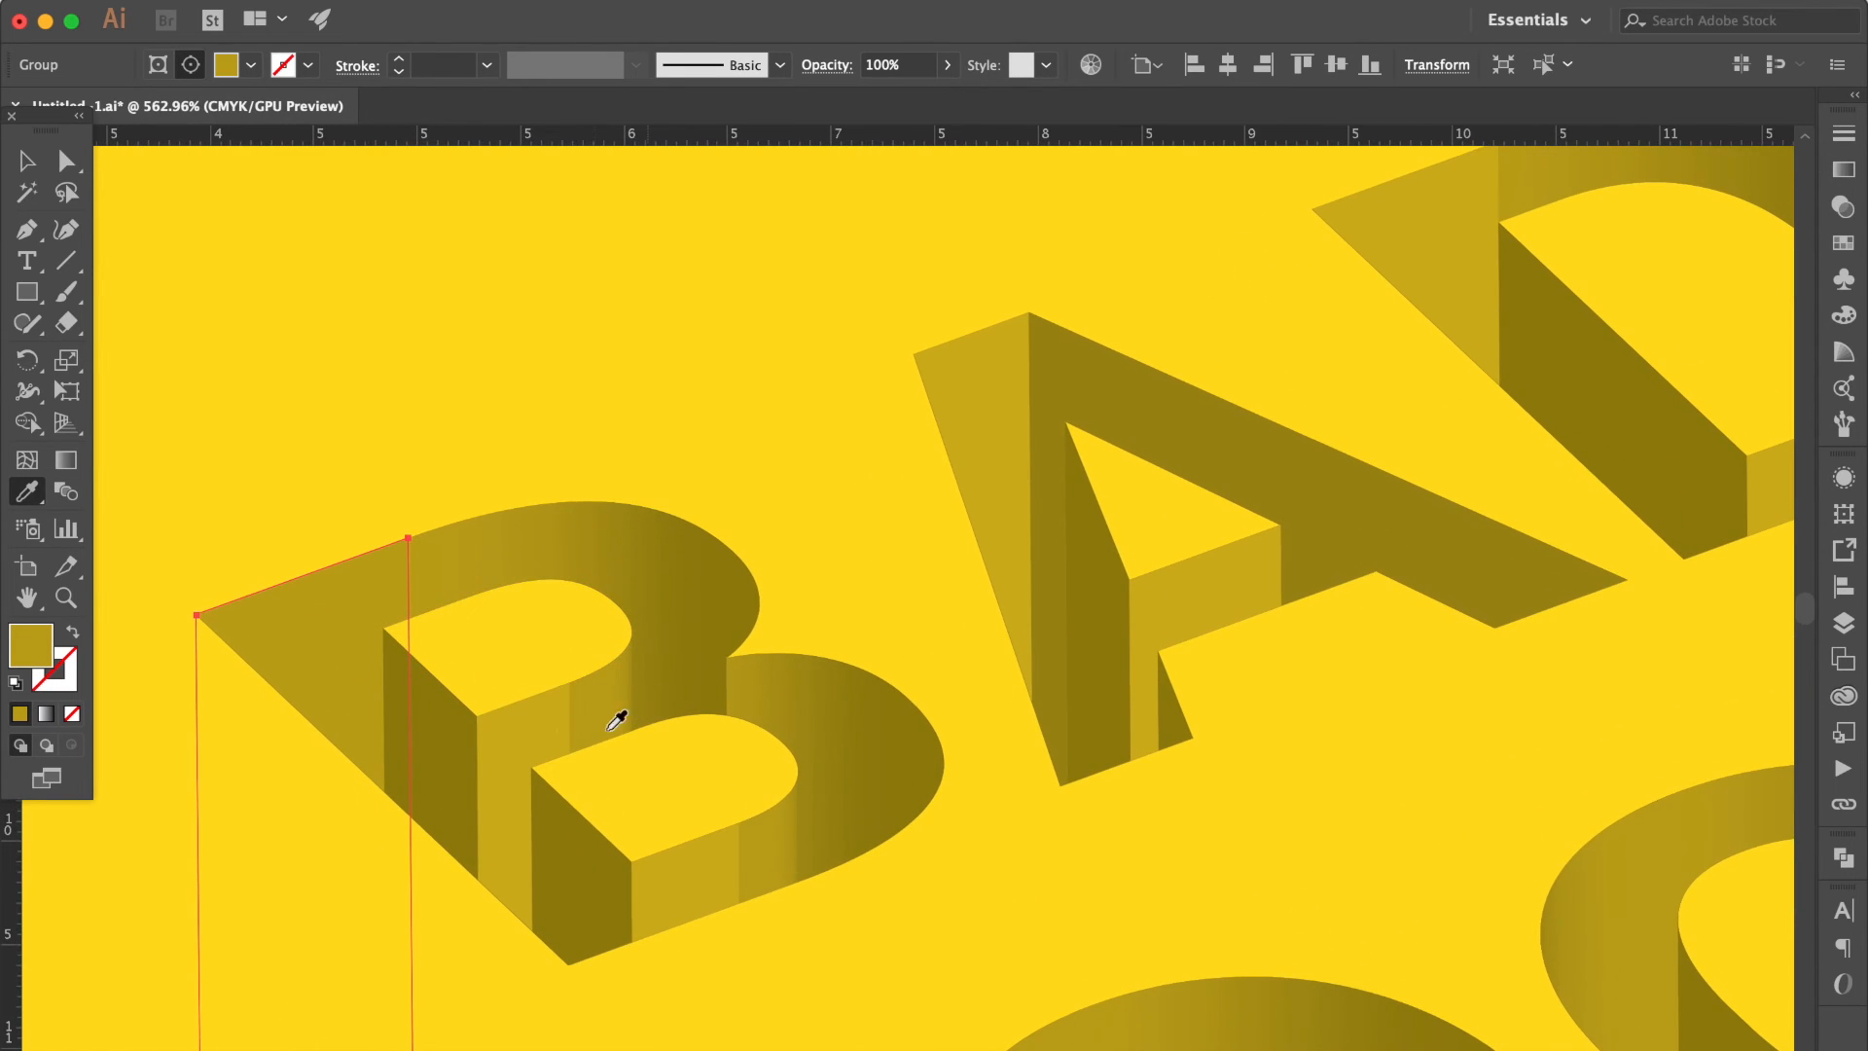
{"action": "left_click", "coordinate": [533, 744], "text": "super"}
{"action": "left_click", "coordinate": [588, 724]}
{"action": "left_click", "coordinate": [717, 875], "text": "super"}
{"action": "left_click", "coordinate": [758, 854]}
Recolor the light side faces of the A and D in BAD with the sampled darker yellow.
{"action": "scroll", "coordinate": [811, 786], "scroll_direction": "right", "scroll_amount": 3}
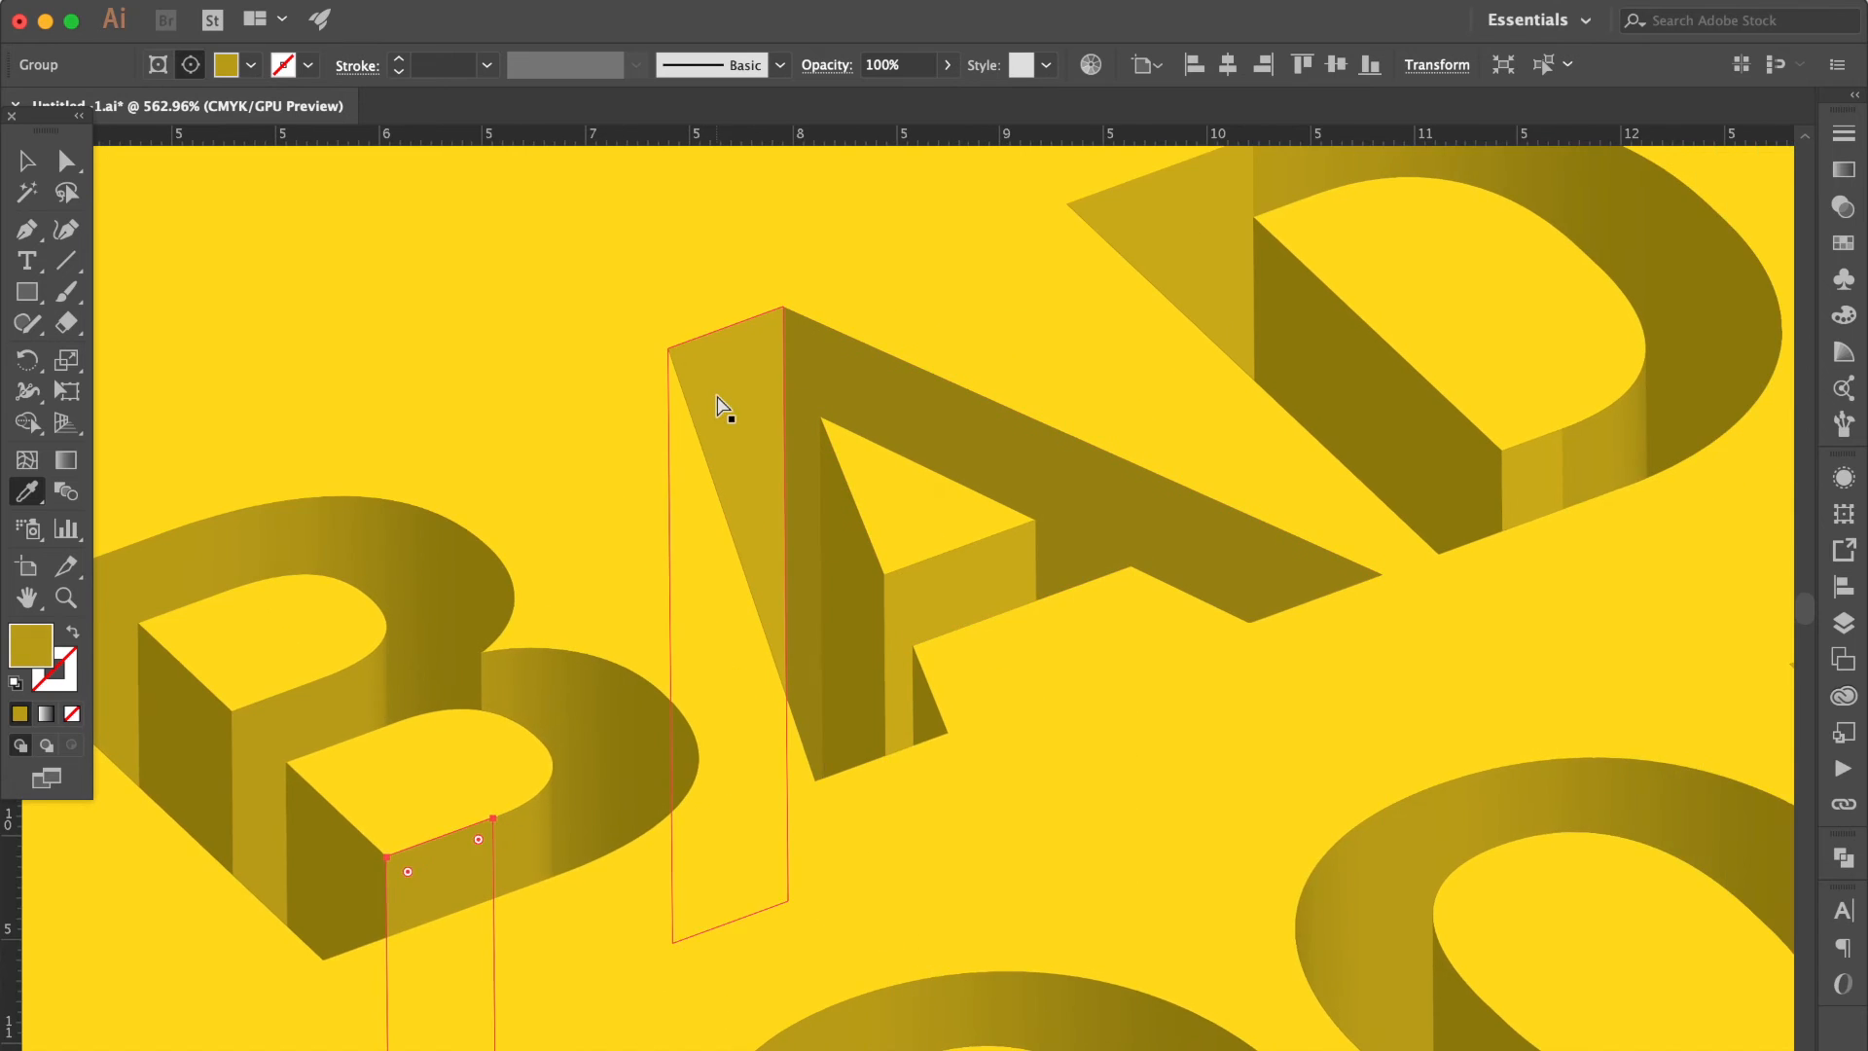
{"action": "left_click", "coordinate": [717, 407], "text": "super"}
{"action": "scroll", "coordinate": [717, 407], "scroll_direction": "down", "scroll_amount": 1}
{"action": "left_click", "coordinate": [165, 530]}
{"action": "left_click", "coordinate": [1051, 511], "text": "super"}
{"action": "left_click", "coordinate": [507, 779]}
{"action": "scroll", "coordinate": [596, 769], "scroll_direction": "down", "scroll_amount": 6}
{"action": "left_click", "coordinate": [926, 464], "text": "super"}
{"action": "left_click", "coordinate": [978, 425]}
{"action": "left_click", "coordinate": [1113, 605], "text": "super"}
Recolor the light side faces of the M and final D in MOOD with the sampled darker yellow.
{"action": "scroll", "coordinate": [1114, 680], "scroll_direction": "down", "scroll_amount": 3}
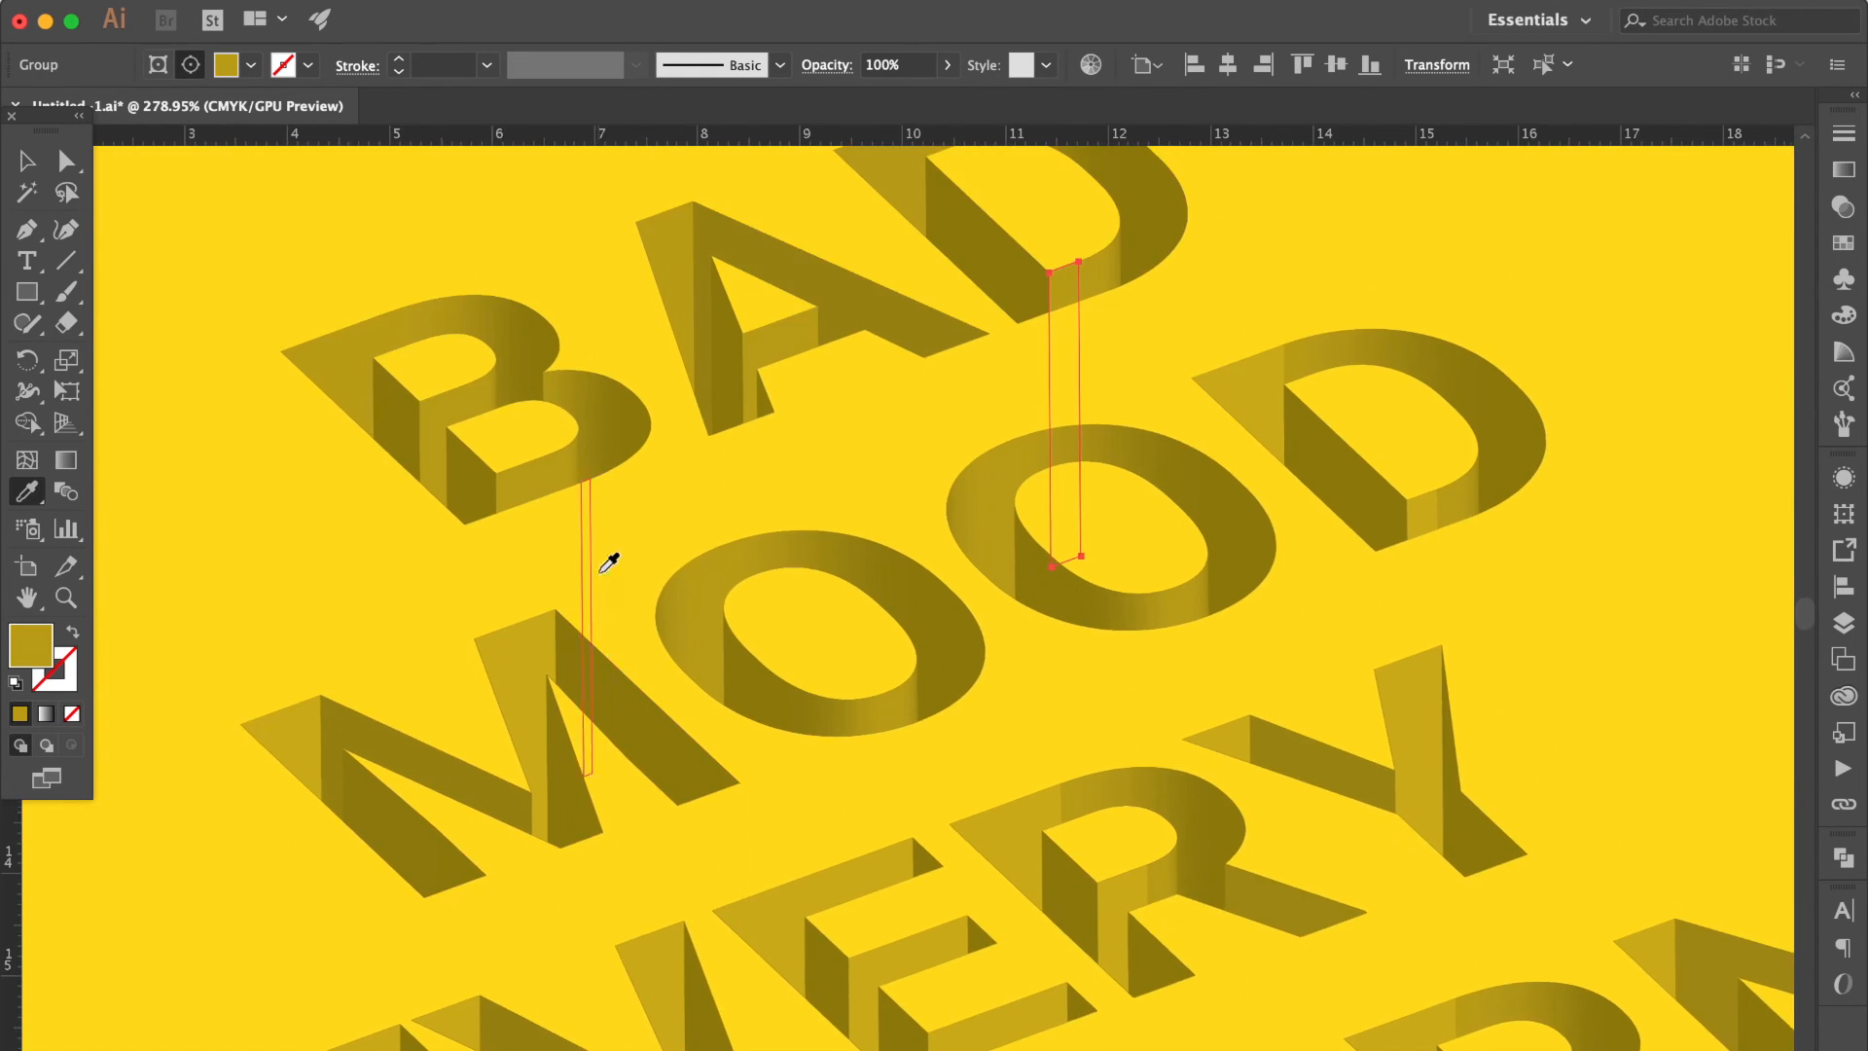
{"action": "left_click", "coordinate": [298, 747], "text": "super"}
{"action": "left_click", "coordinate": [538, 658], "text": "shift+super"}
{"action": "left_click", "coordinate": [670, 240]}
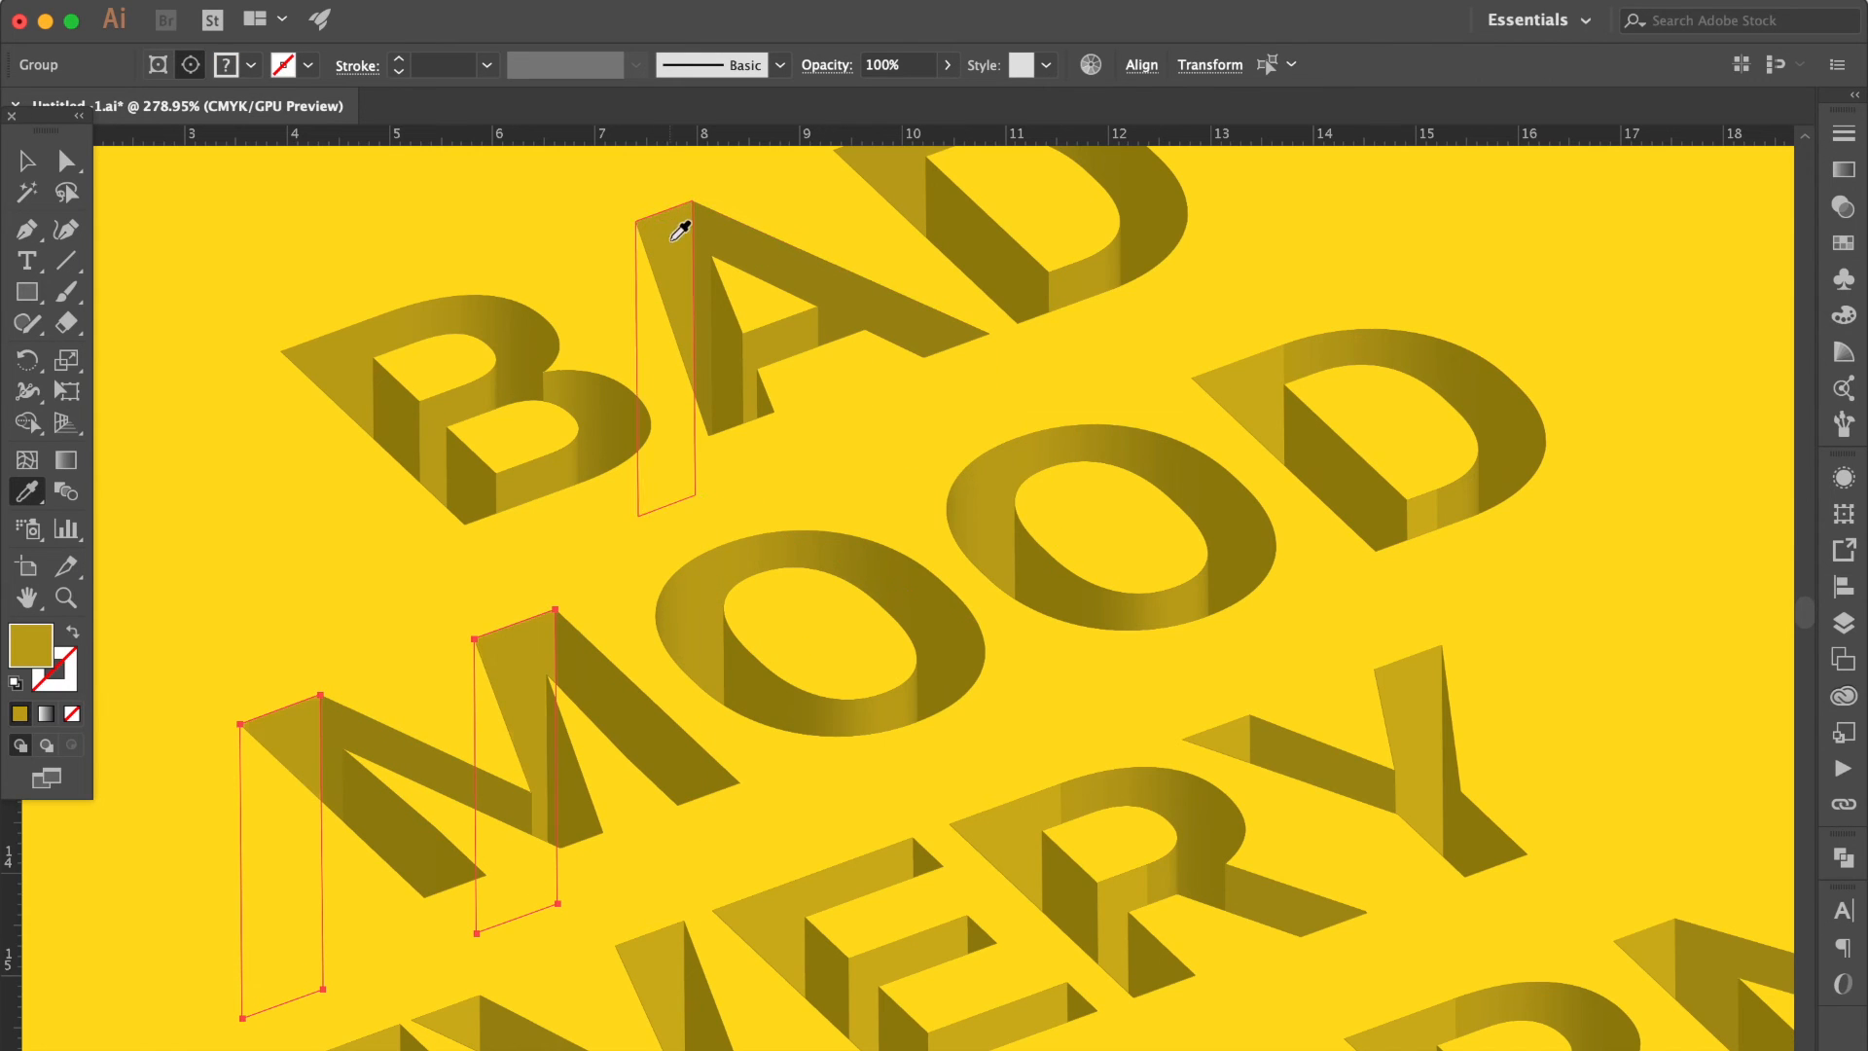
{"action": "left_click", "coordinate": [1279, 392], "text": "super"}
{"action": "left_click", "coordinate": [1314, 354]}
{"action": "left_click", "coordinate": [1440, 497], "text": "super"}
Recolor the light side faces of both Es, the V and the Y in EVERY with the M's darker yellow.
{"action": "scroll", "coordinate": [1376, 617], "scroll_direction": "down", "scroll_amount": 8}
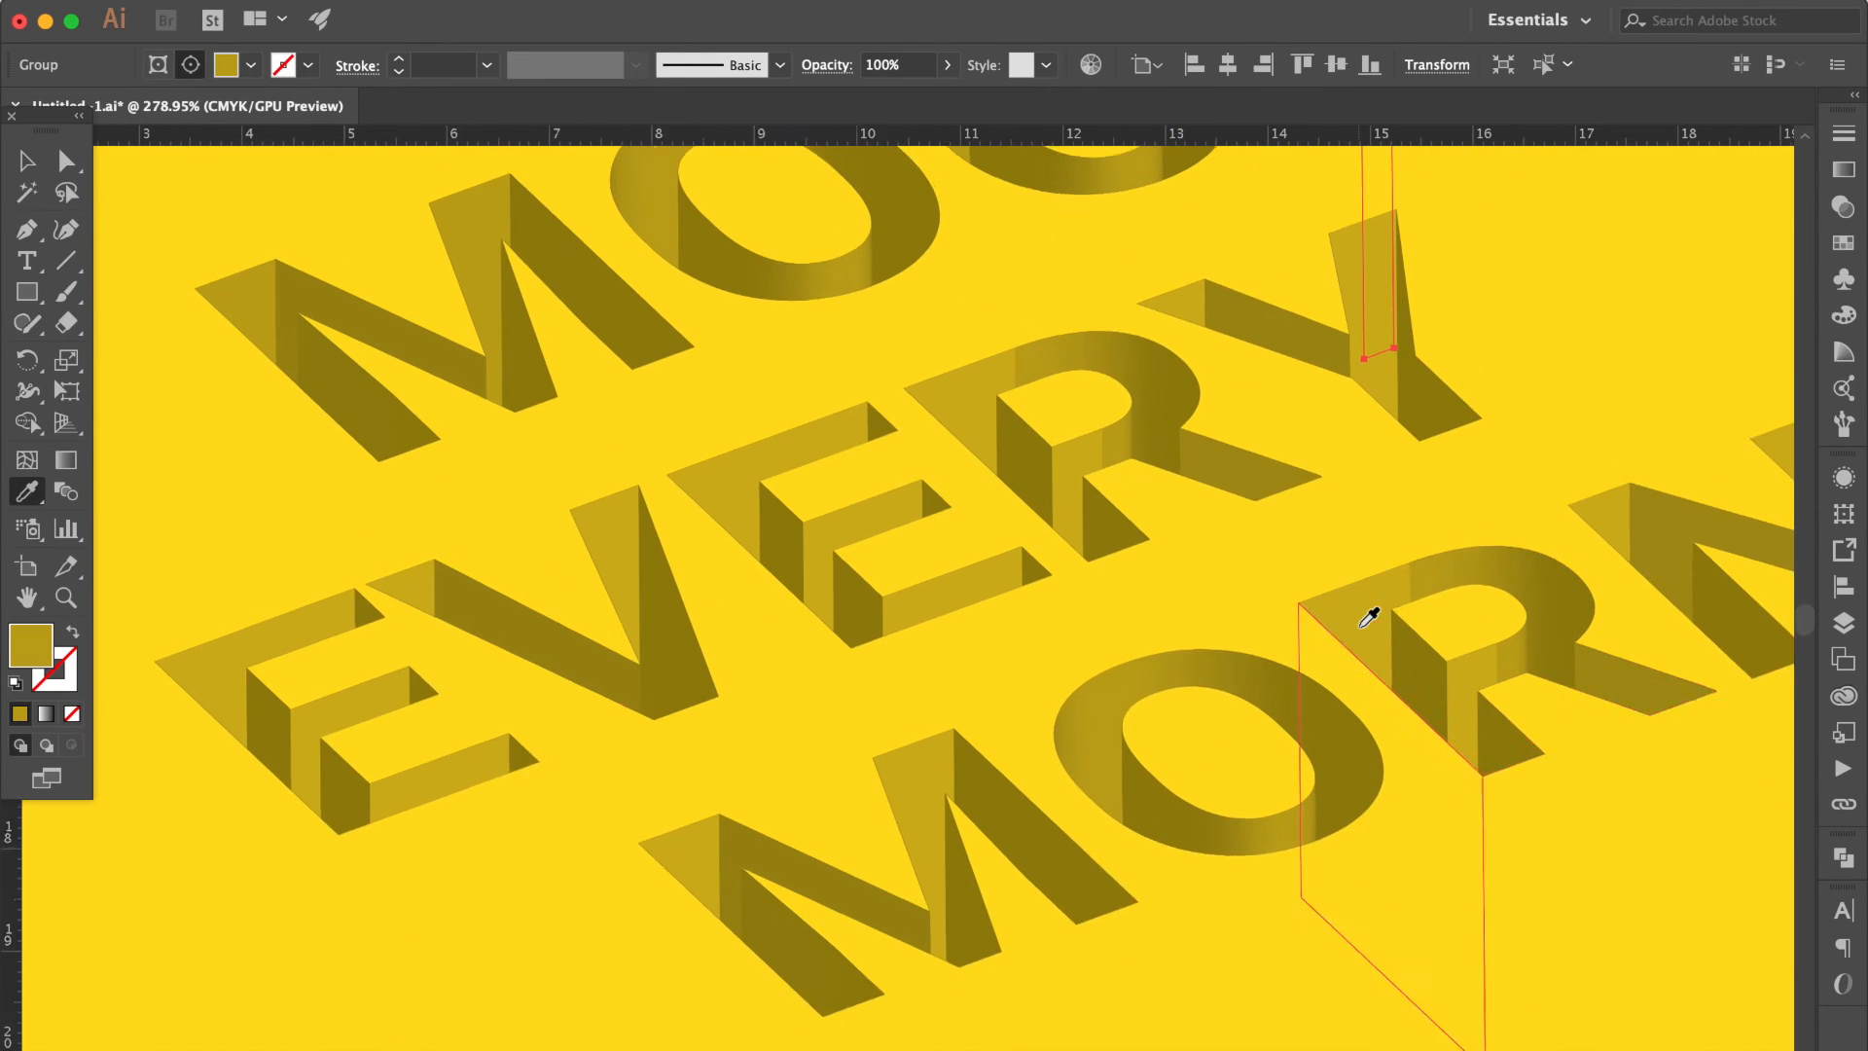
{"action": "left_click", "coordinate": [207, 690], "text": "super"}
{"action": "left_click", "coordinate": [340, 724], "text": "shift+super"}
{"action": "left_click", "coordinate": [452, 790], "text": "shift+super"}
{"action": "left_click", "coordinate": [400, 615], "text": "shift+super"}
{"action": "left_click", "coordinate": [600, 563], "text": "shift+super"}
{"action": "left_click", "coordinate": [749, 481], "text": "shift+super"}
{"action": "left_click", "coordinate": [821, 575], "text": "shift+super"}
{"action": "left_click", "coordinate": [939, 609], "text": "shift+super"}
{"action": "left_click", "coordinate": [1153, 335], "text": "shift+super"}
{"action": "left_click", "coordinate": [1347, 312], "text": "shift+super"}
{"action": "left_click", "coordinate": [453, 236], "text": "shift+super"}
{"action": "left_click", "coordinate": [448, 242]}
Match the light side faces of the R in EVERY to its adjoining darker curved sides.
{"action": "left_click", "coordinate": [963, 419], "text": "super"}
{"action": "left_click", "coordinate": [1032, 374]}
{"action": "left_click", "coordinate": [1082, 489], "text": "super"}
{"action": "left_click", "coordinate": [1065, 496], "text": "super"}
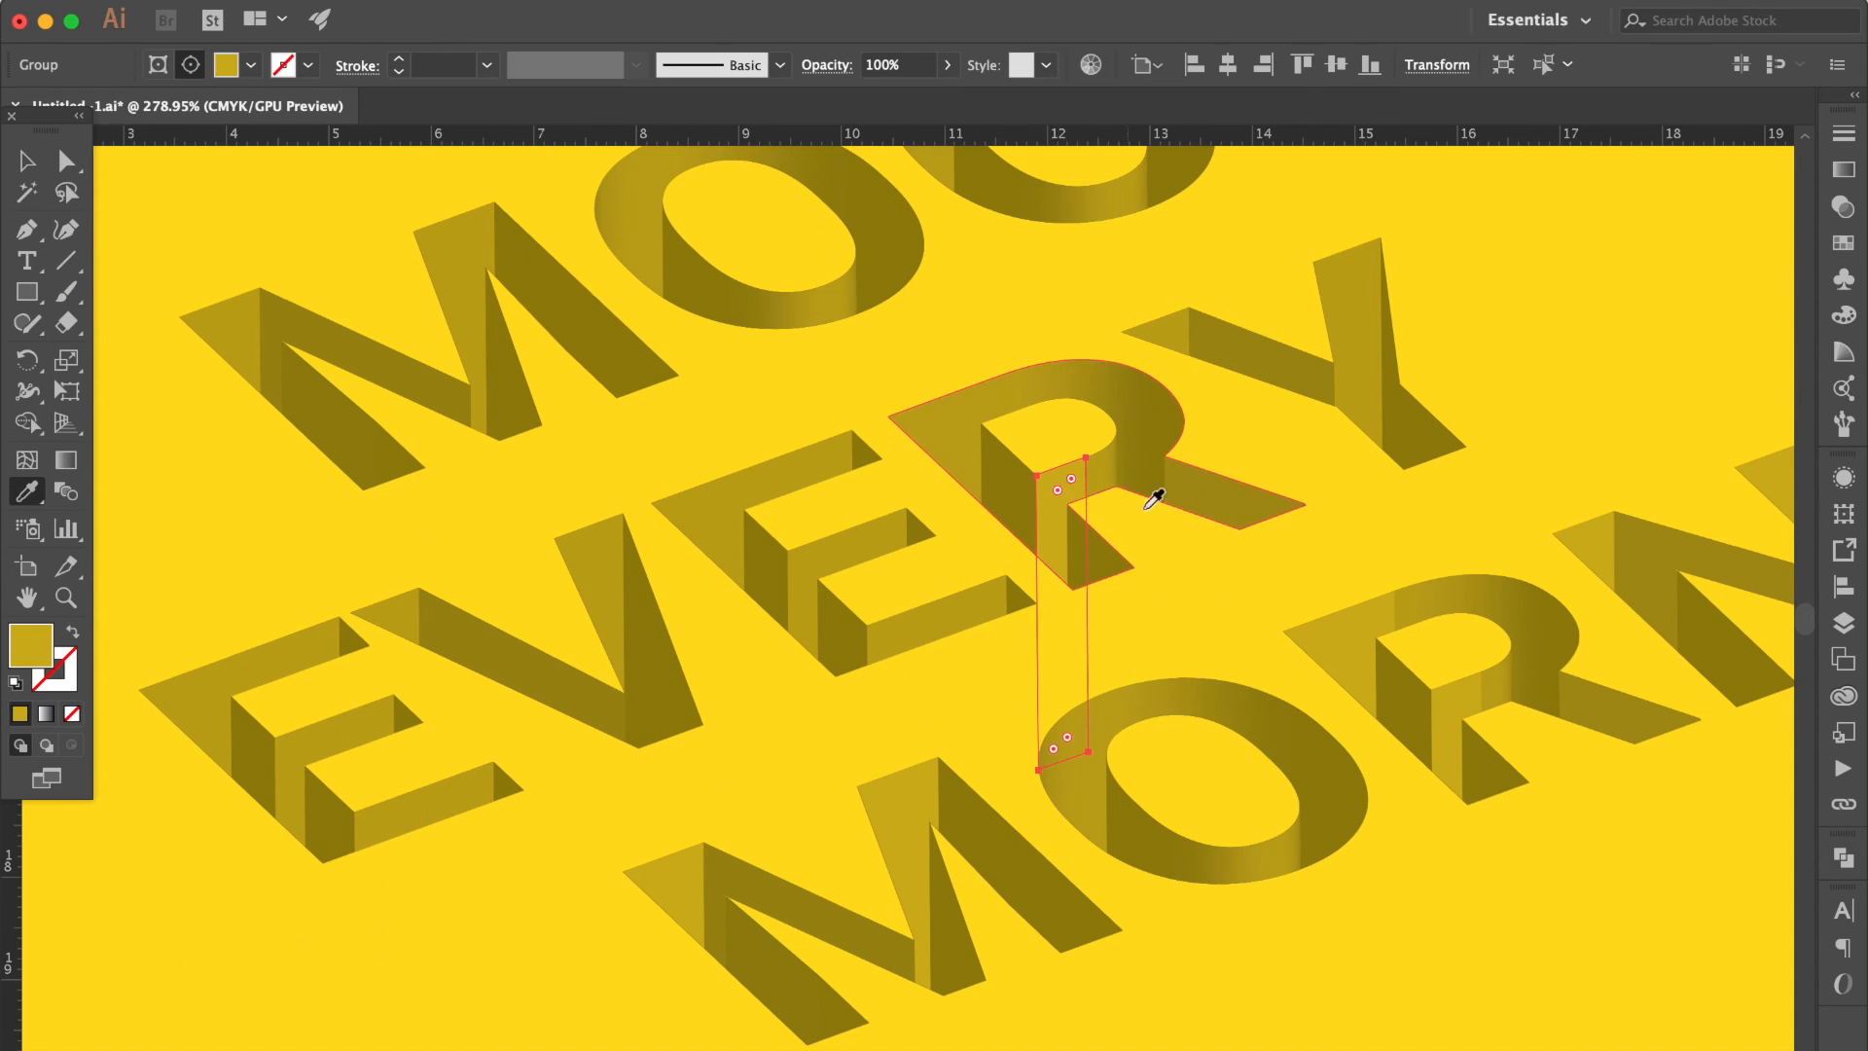
{"action": "left_click", "coordinate": [1108, 477]}
Match the light side faces of the R in MORNING to its adjoining darker curved sides.
{"action": "scroll", "coordinate": [1224, 588], "scroll_direction": "right", "scroll_amount": 4}
{"action": "scroll", "coordinate": [1224, 588], "scroll_direction": "down", "scroll_amount": 3}
{"action": "left_click", "coordinate": [1257, 586], "text": "super"}
{"action": "left_click", "coordinate": [1301, 551]}
{"action": "left_click", "coordinate": [1160, 498], "text": "super"}
{"action": "left_click", "coordinate": [1232, 453]}
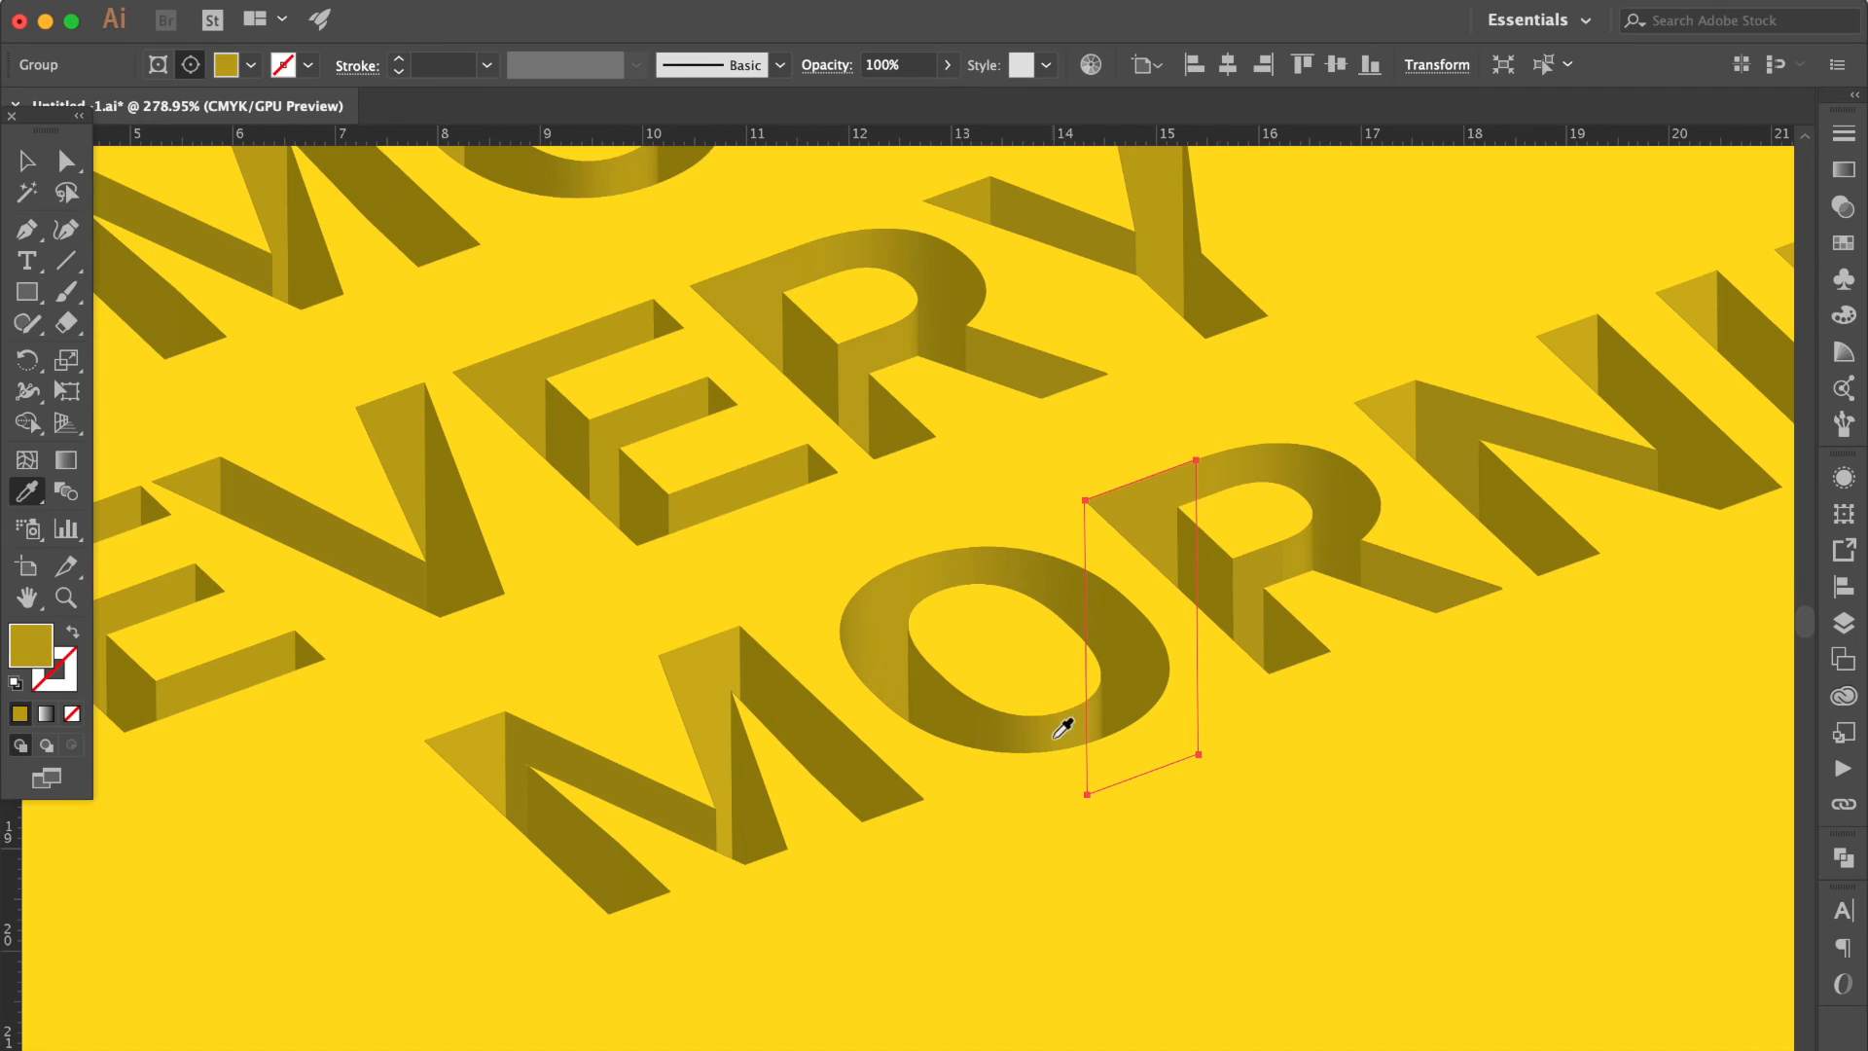
Recolor the light side faces of the M, the I and both Ns in MORNING with the sampled darker yellow.
{"action": "scroll", "coordinate": [1055, 734], "scroll_direction": "right", "scroll_amount": 4}
{"action": "scroll", "coordinate": [1056, 735], "scroll_direction": "up", "scroll_amount": 1}
{"action": "scroll", "coordinate": [962, 697], "scroll_direction": "down", "scroll_amount": 3}
{"action": "left_click", "coordinate": [1231, 476], "text": "shift"}
{"action": "left_click", "coordinate": [1352, 428], "text": "shift"}
{"action": "left_click", "coordinate": [1163, 495], "text": "shift"}
{"action": "left_click", "coordinate": [948, 594], "text": "shift"}
{"action": "left_click", "coordinate": [331, 793], "text": "shift"}
{"action": "left_click", "coordinate": [486, 764], "text": "shift"}
{"action": "left_click", "coordinate": [180, 207]}
Enlarge the clipped text artwork so it nearly spans the width of the artboard.
{"action": "key", "text": "v"}
{"action": "key", "text": "super+0"}
{"action": "left_click", "coordinate": [414, 455]}
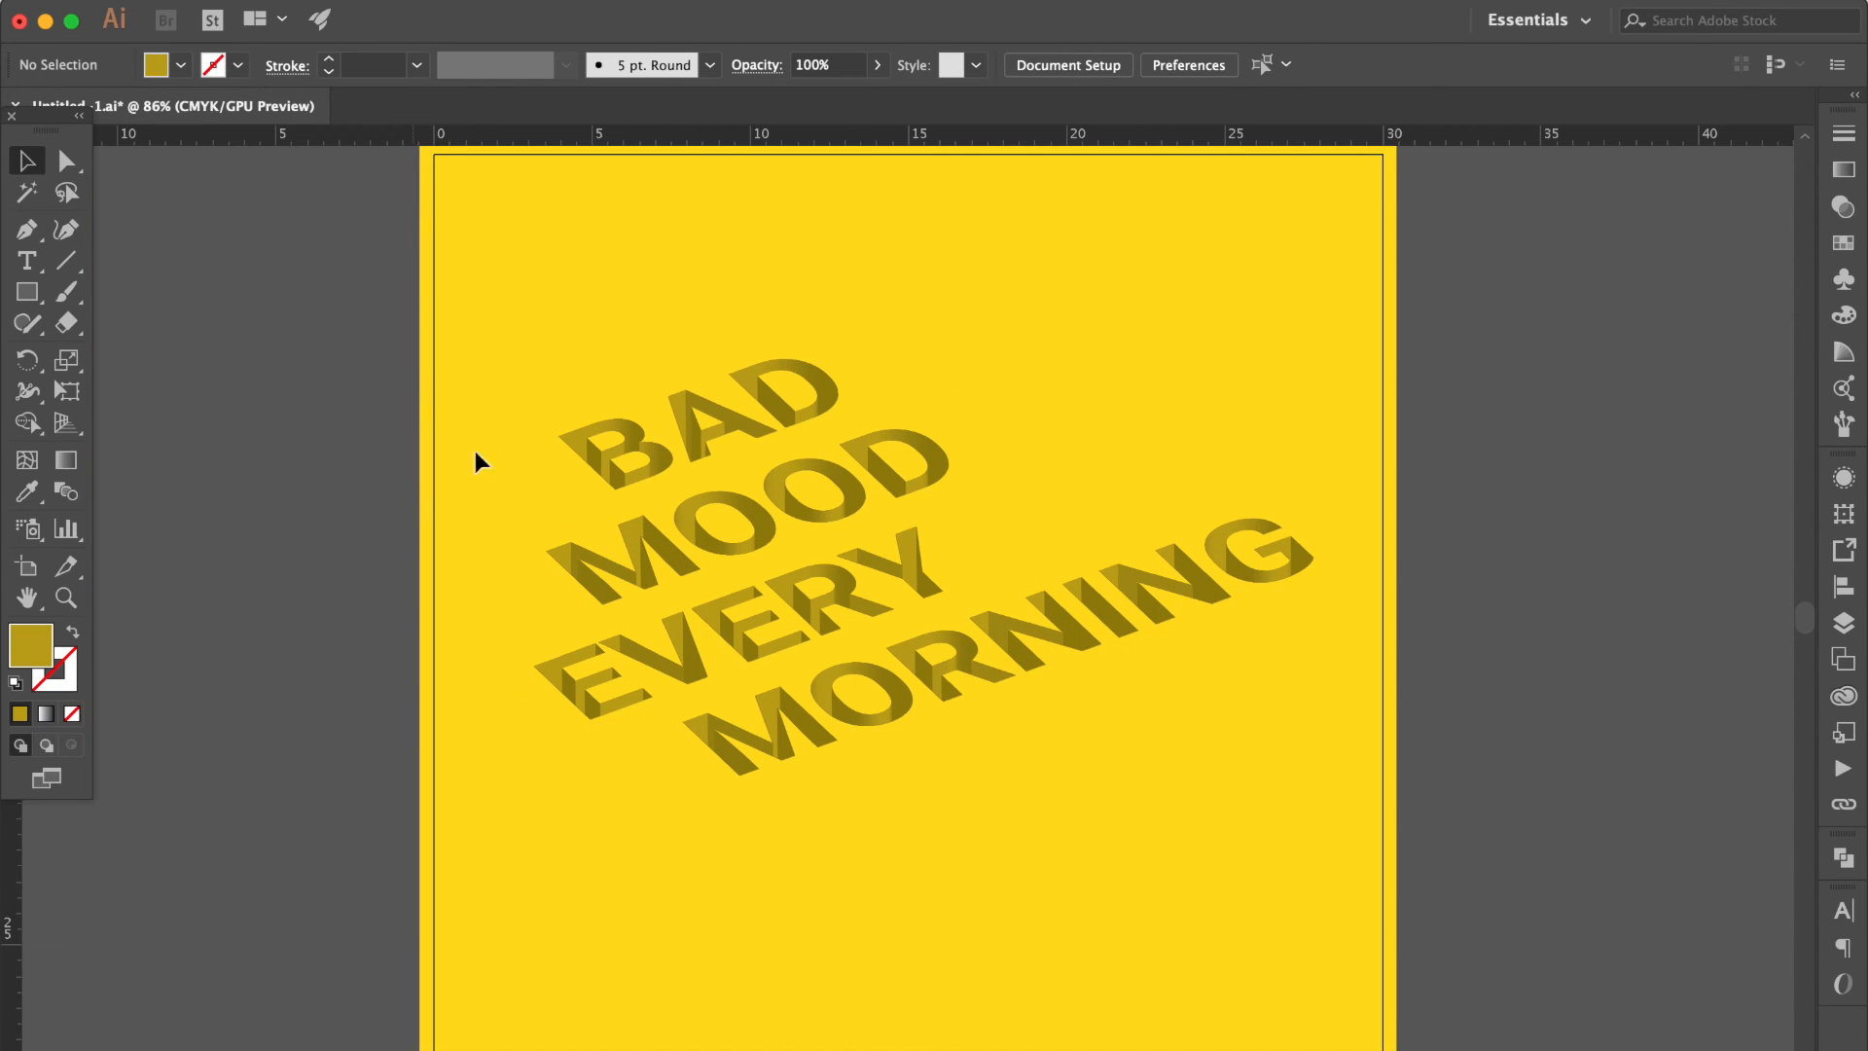
{"action": "left_click", "coordinate": [703, 428]}
{"action": "left_click_drag", "start_coordinate": [932, 775], "coordinate": [926, 863]}
{"action": "left_click", "coordinate": [1402, 695]}
{"action": "left_click", "coordinate": [1386, 615]}
{"action": "left_click_drag", "start_coordinate": [1395, 611], "coordinate": [1362, 611]}
Align the clipped text artwork to the center of the artboard.
{"action": "left_click", "coordinate": [1846, 588]}
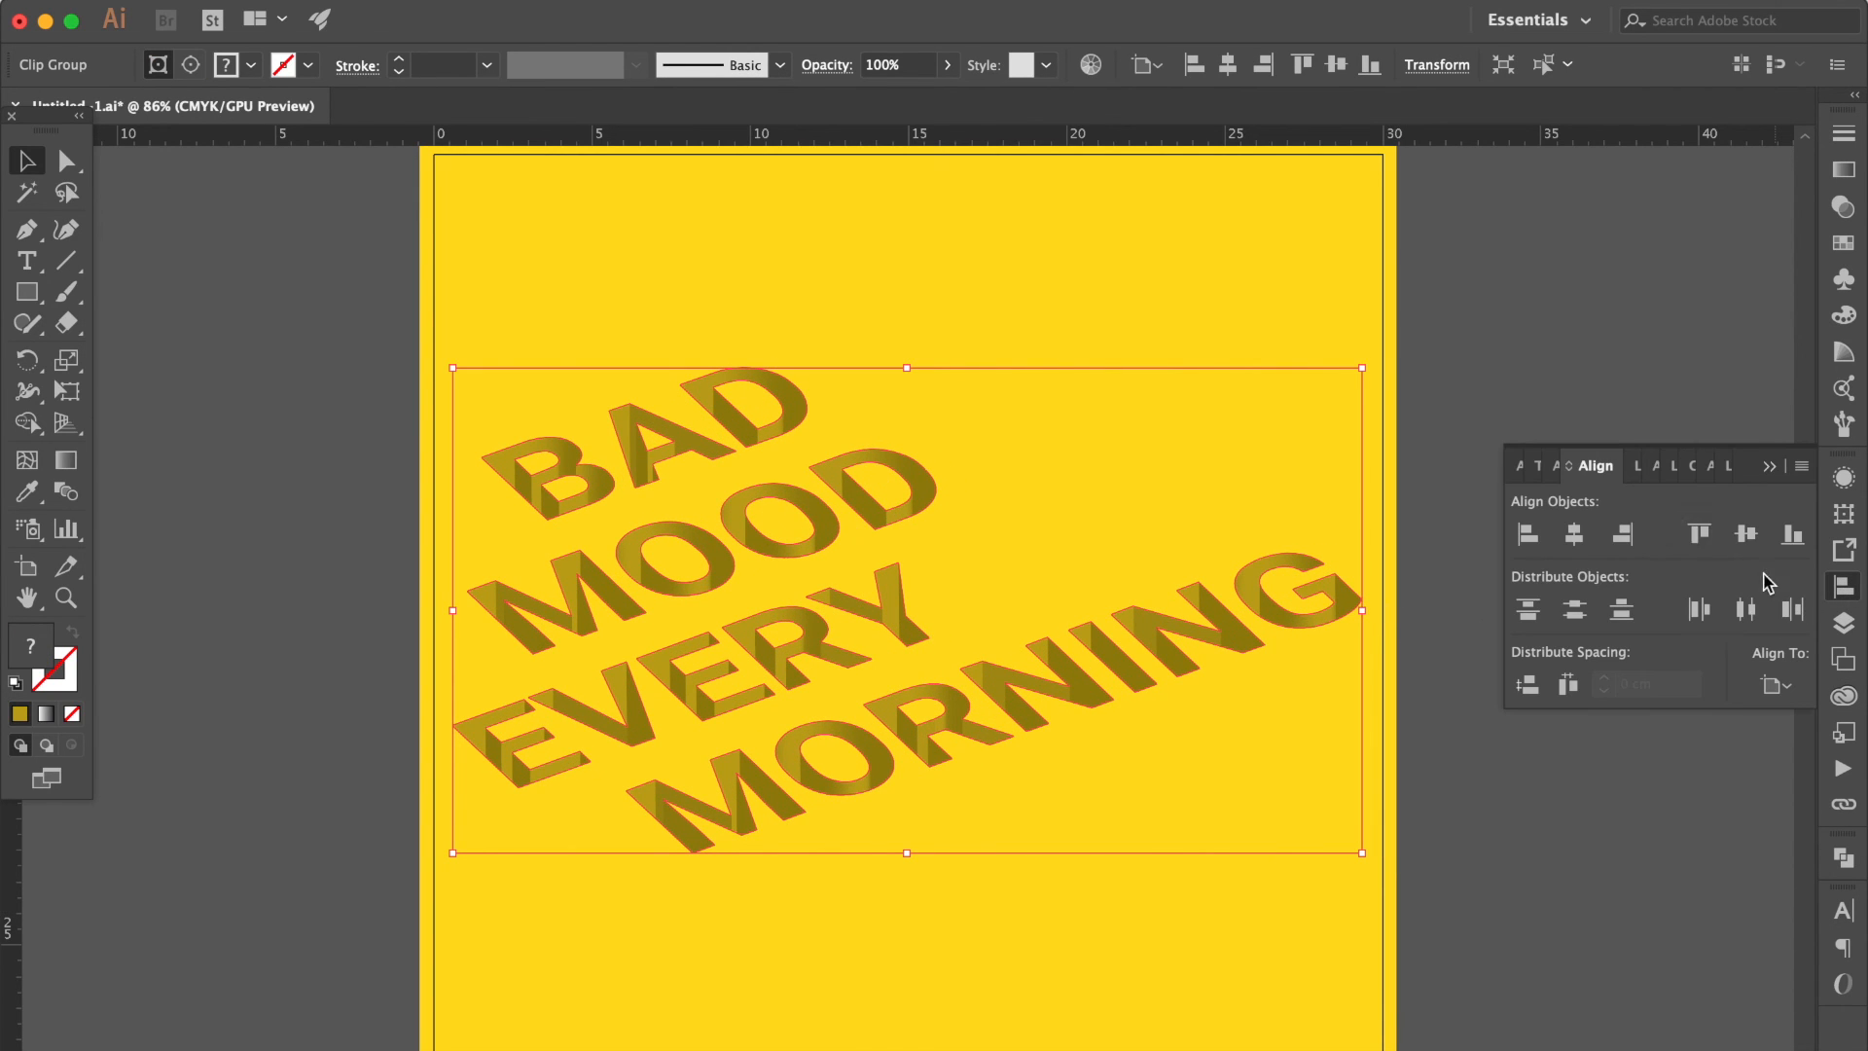
{"action": "left_click", "coordinate": [1748, 535]}
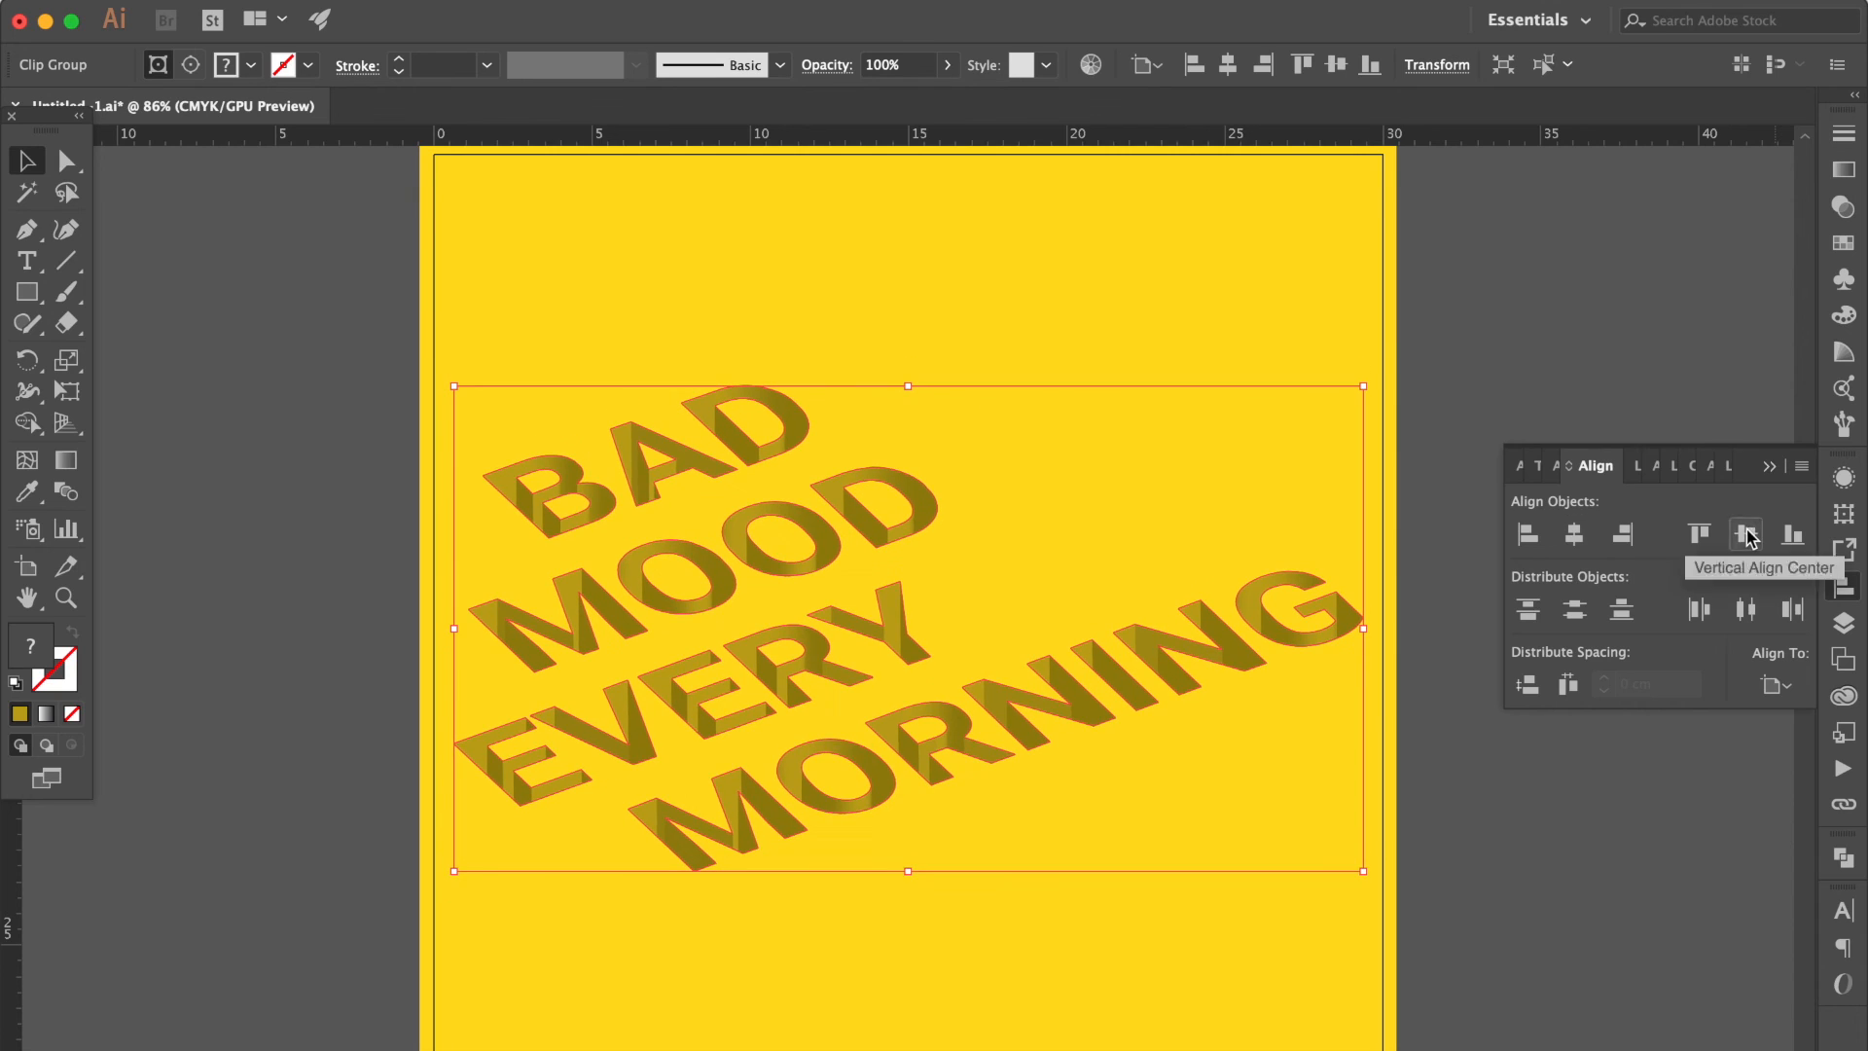
{"action": "left_click", "coordinate": [1769, 468]}
{"action": "left_click", "coordinate": [1487, 469]}
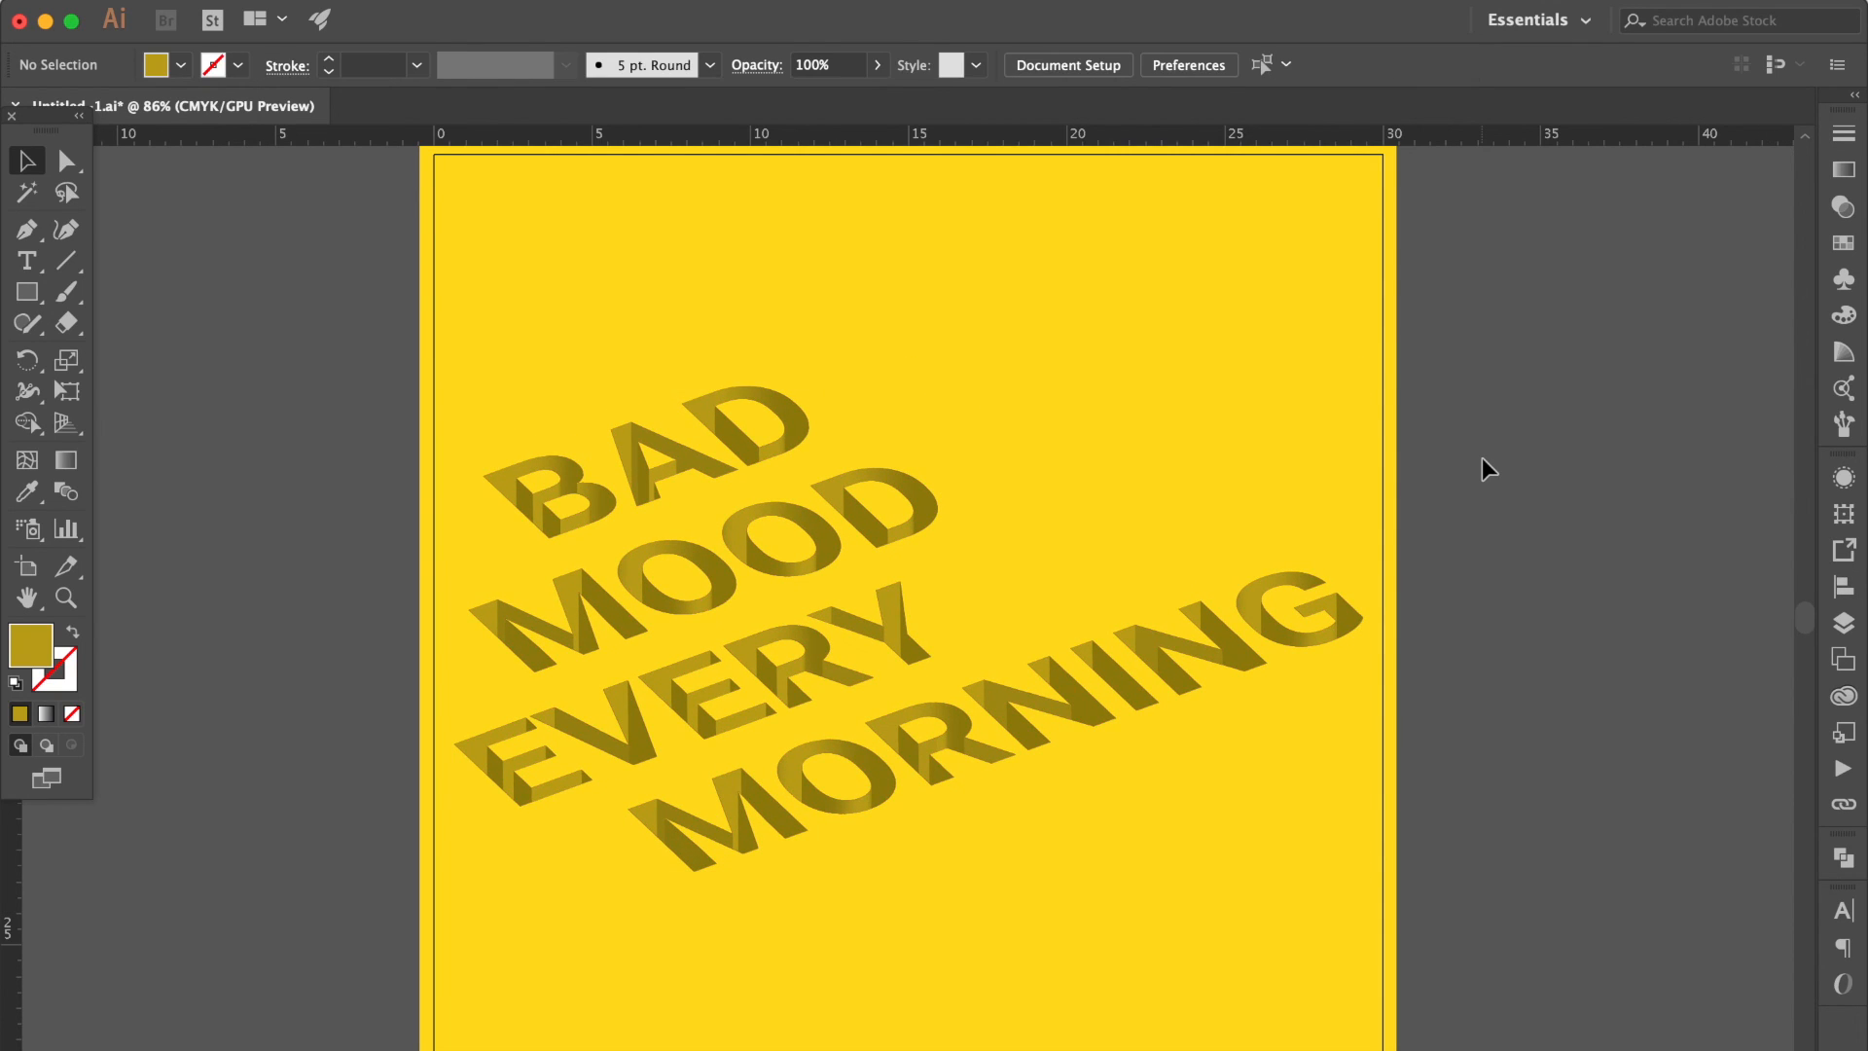